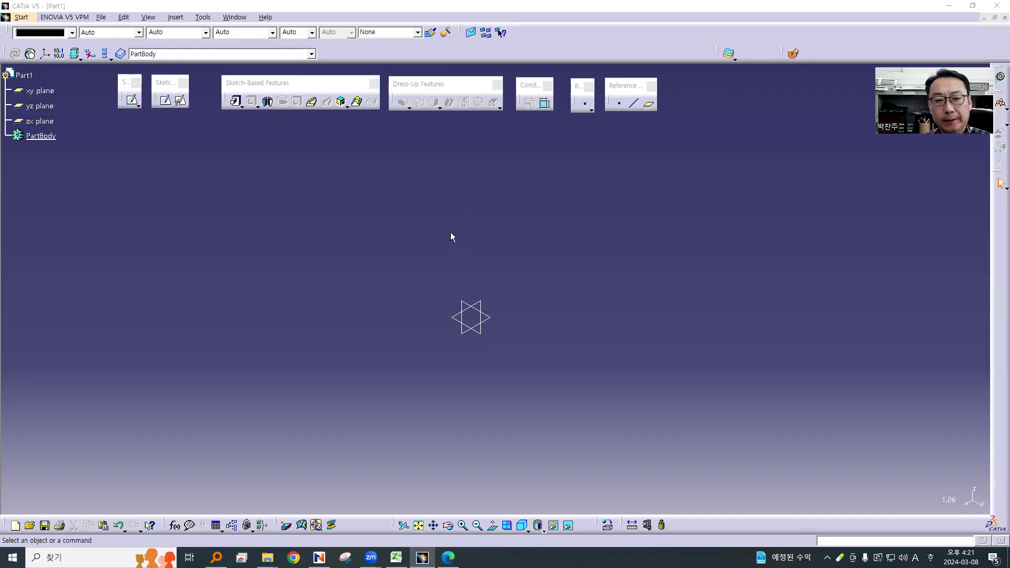
Open a new sketch on the yz plane
mouse_move(516, 236)
middle_mouse_down()
mouse_move(522, 221)
mouse_move(496, 232)
mouse_move(523, 218)
middle_mouse_up()
left_click(443, 287)
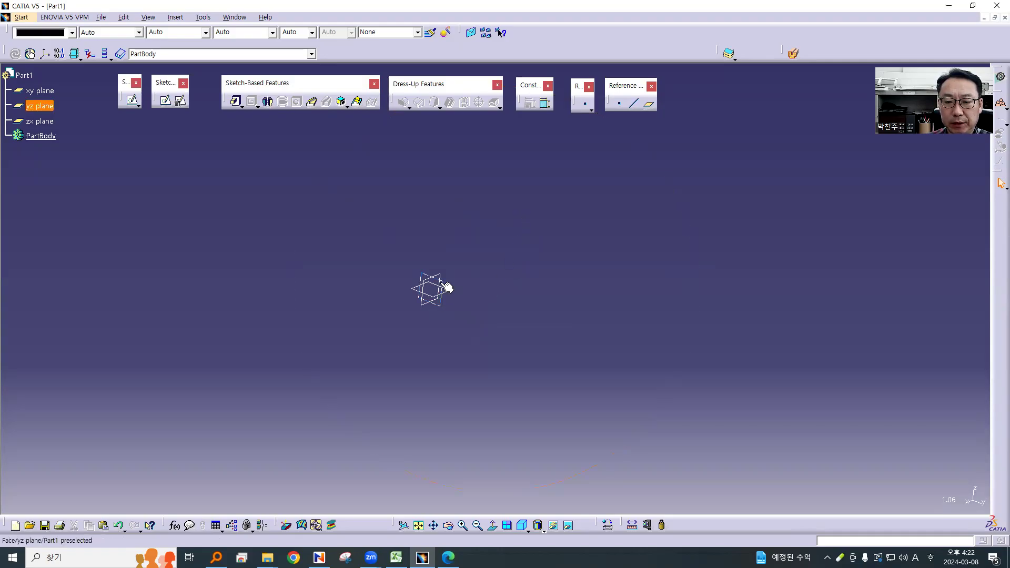
left_click(166, 100)
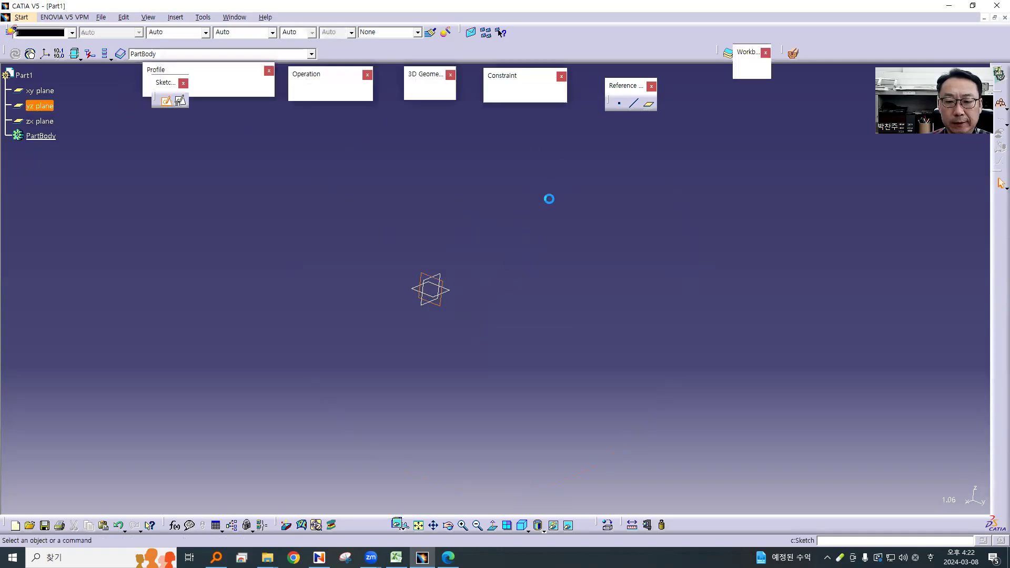
middle_click_drag(550, 198, 553, 212)
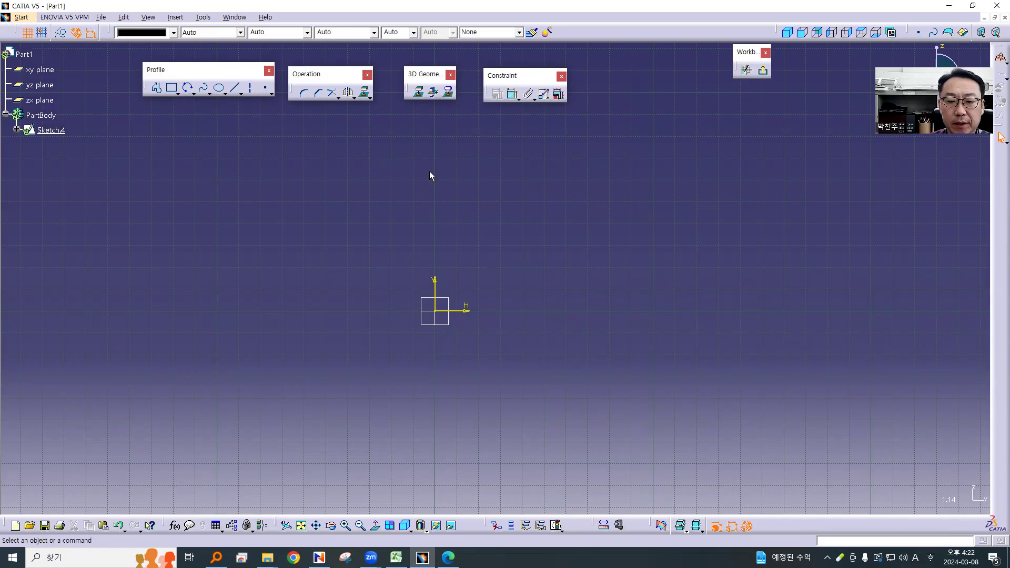
Draw a vertical sketch axis about 160 mm long through the origin, along the V direction
left_click(250, 90)
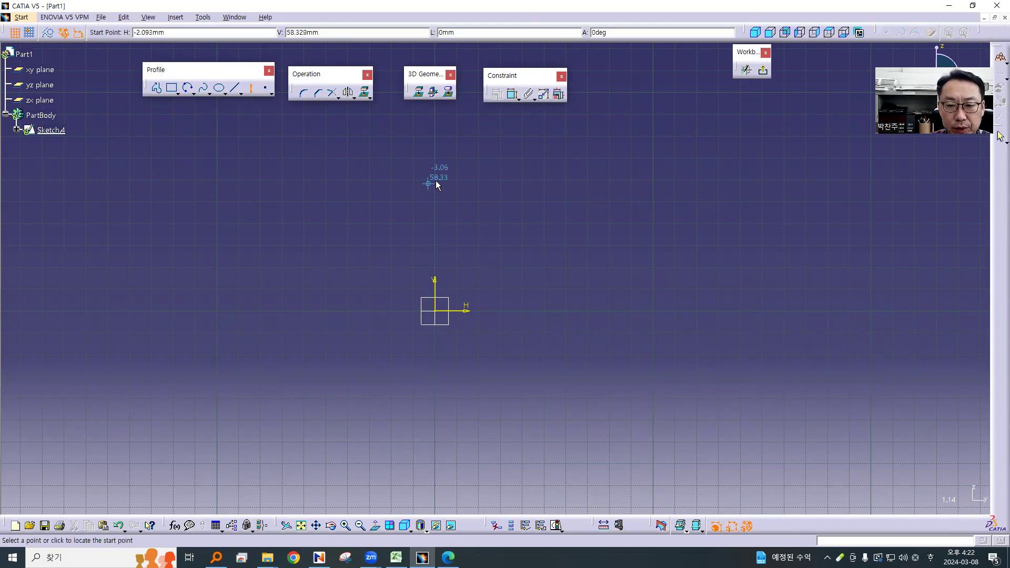
left_click(434, 118)
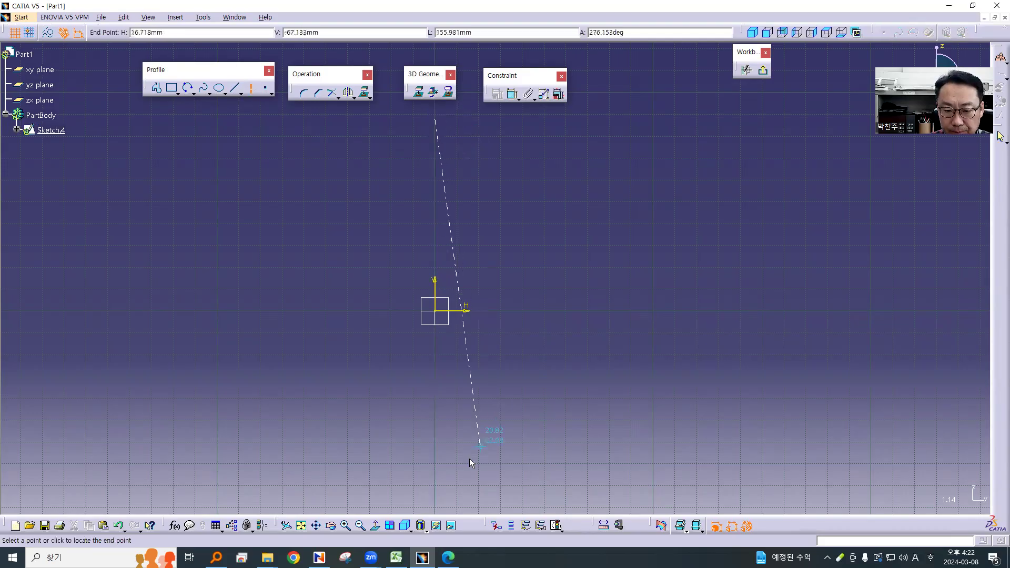
left_click(434, 476)
mouse_move(586, 361)
middle_mouse_down()
mouse_move(549, 381)
mouse_move(538, 345)
mouse_move(569, 383)
middle_mouse_up()
left_click(570, 383)
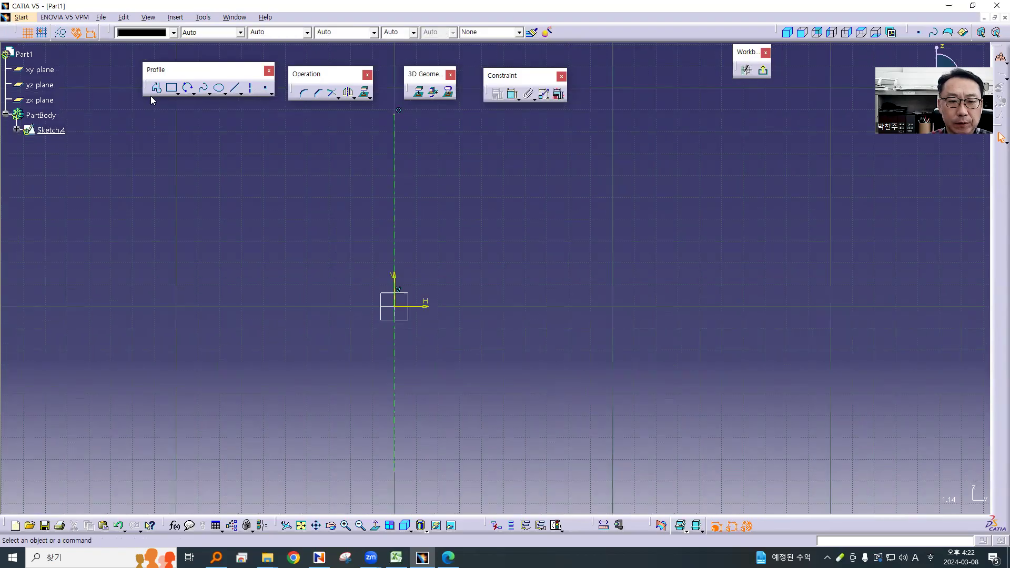
Begin the profile on the axis about 80 mm above the origin with a horizontal line about 44 mm long and a downward line about 28 mm long
left_click(171, 88)
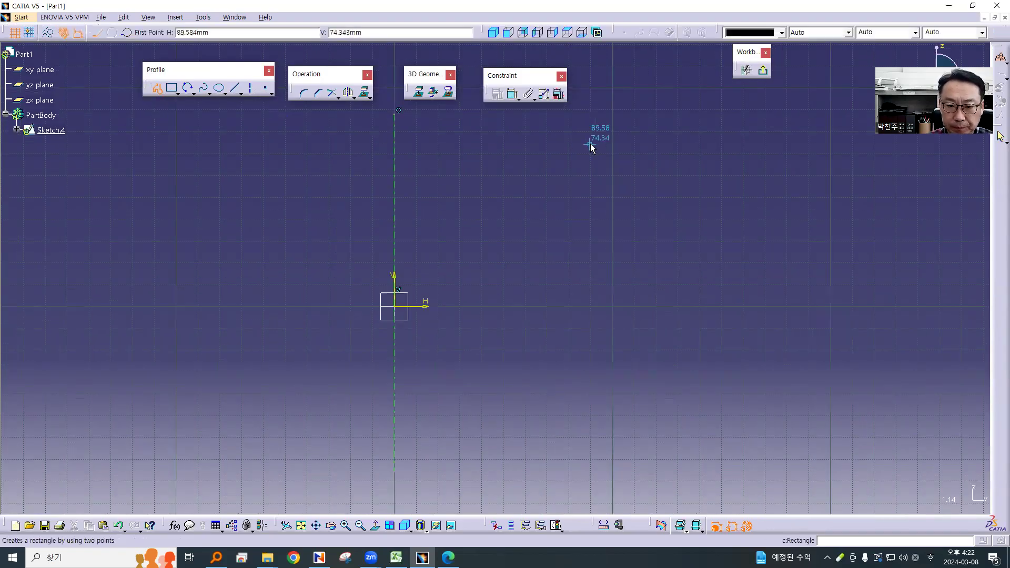
middle_click_drag(577, 158, 603, 219)
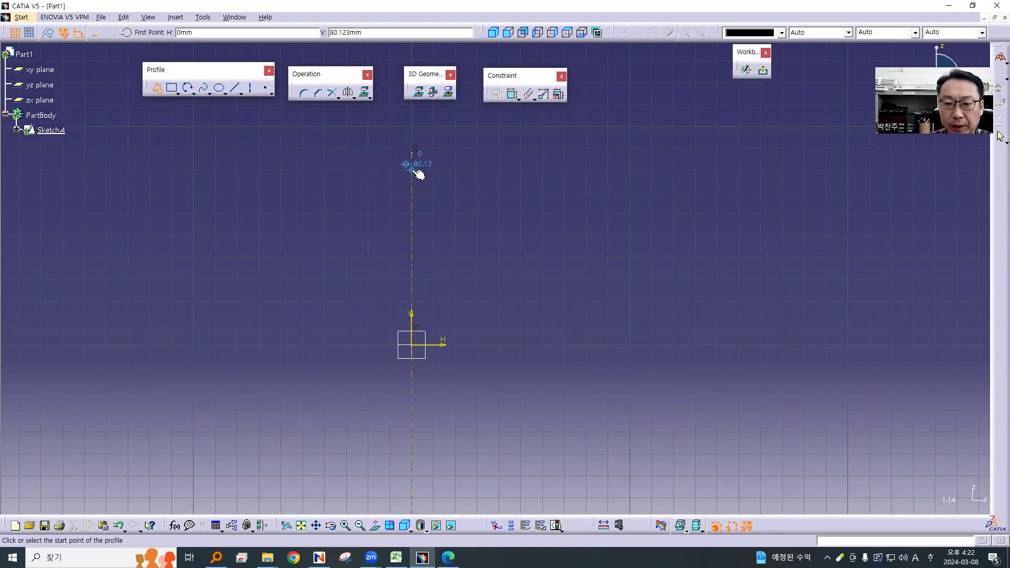
left_click(412, 169)
left_click(506, 169)
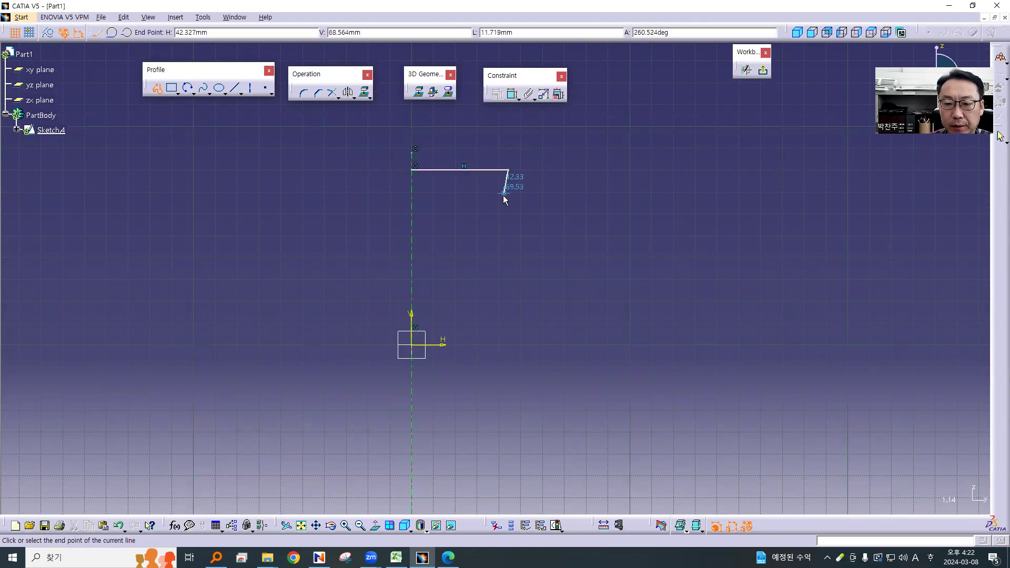
left_click(508, 229)
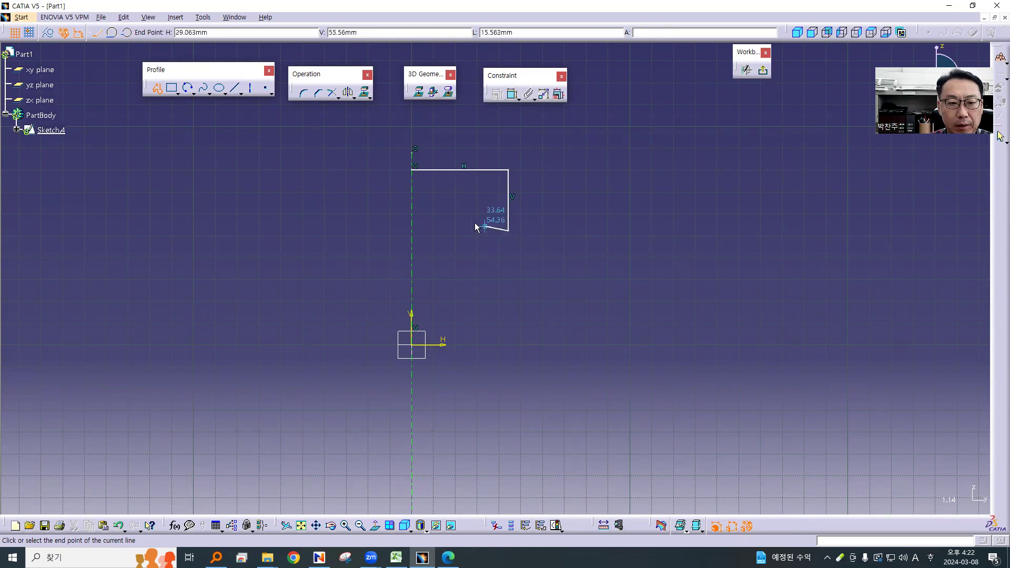
Continue the profile with a tangent arc and an outward-bulging three-point arc, ending with a horizontal bottom line that stops on the axis
left_click(111, 32)
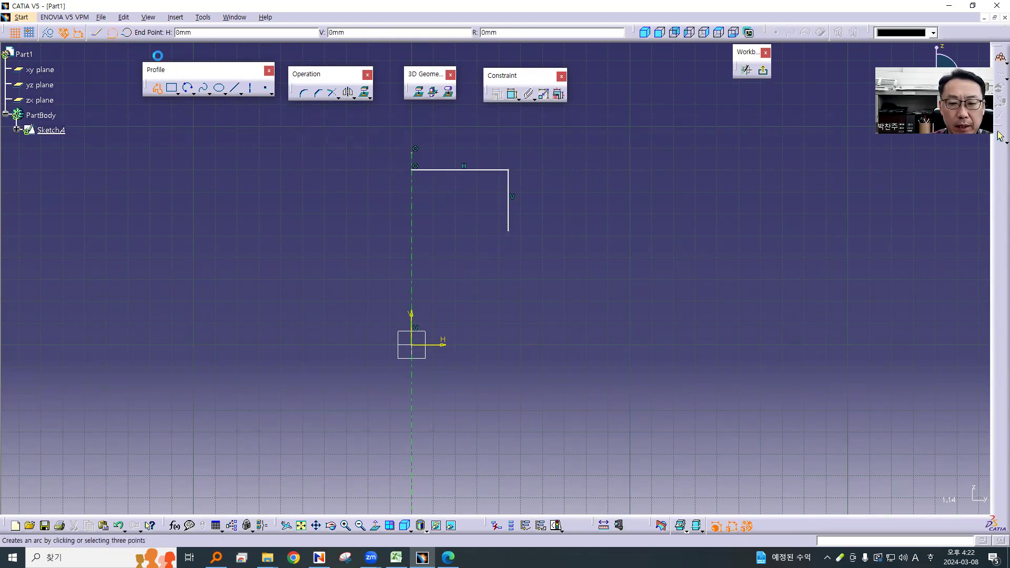
left_click(552, 313)
left_click(127, 33)
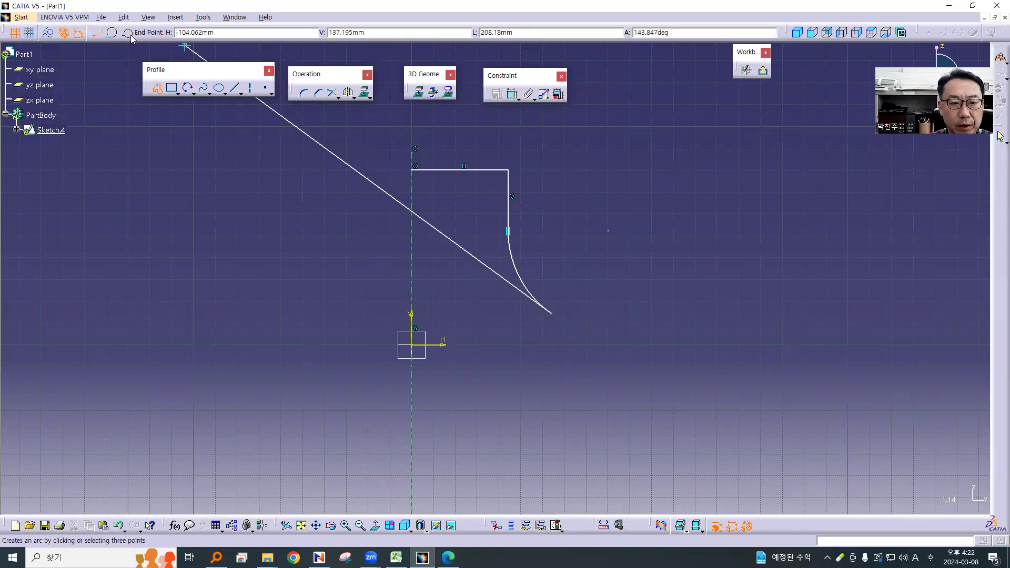
left_click(575, 385)
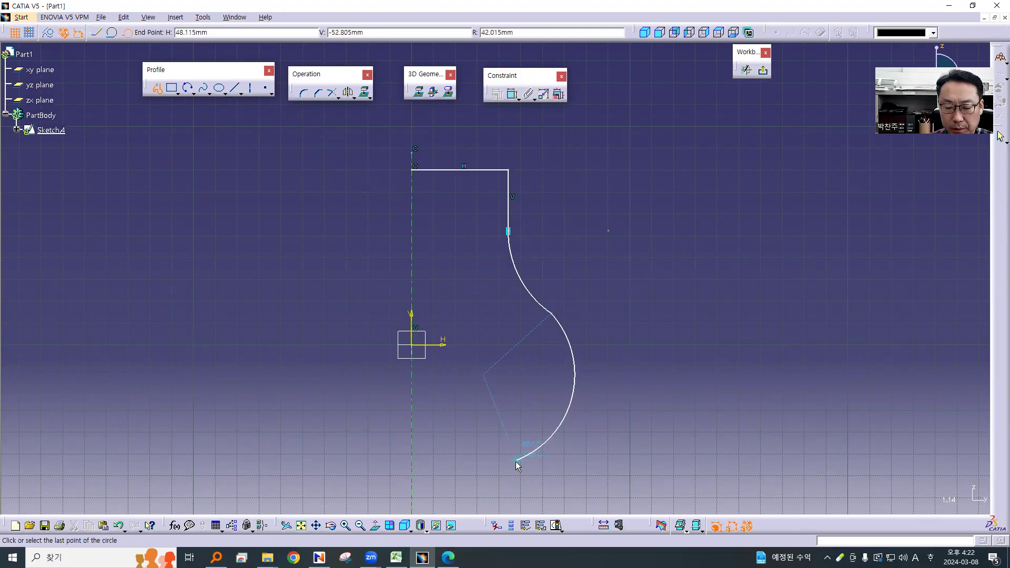
left_click(528, 466)
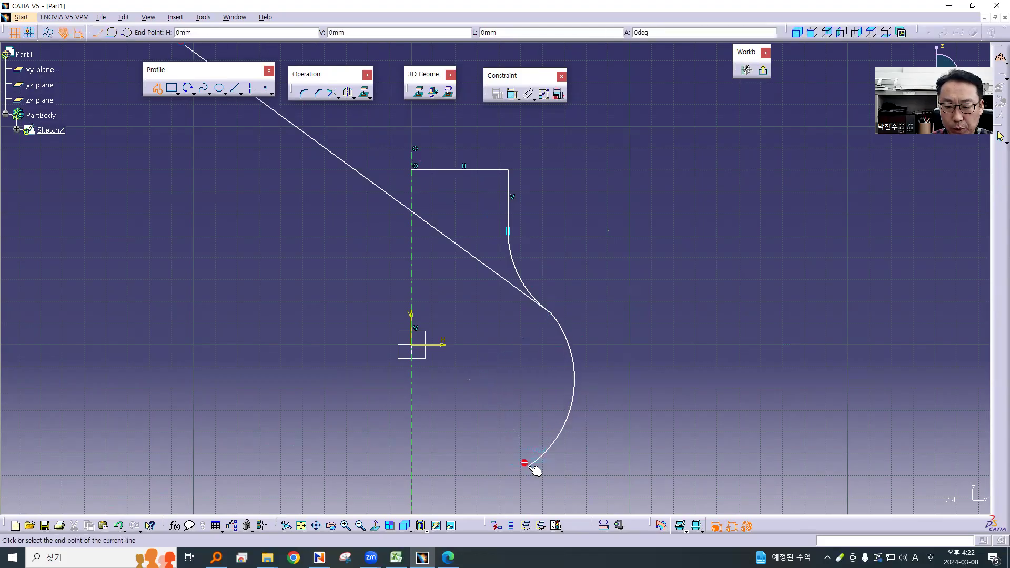
left_click(412, 467)
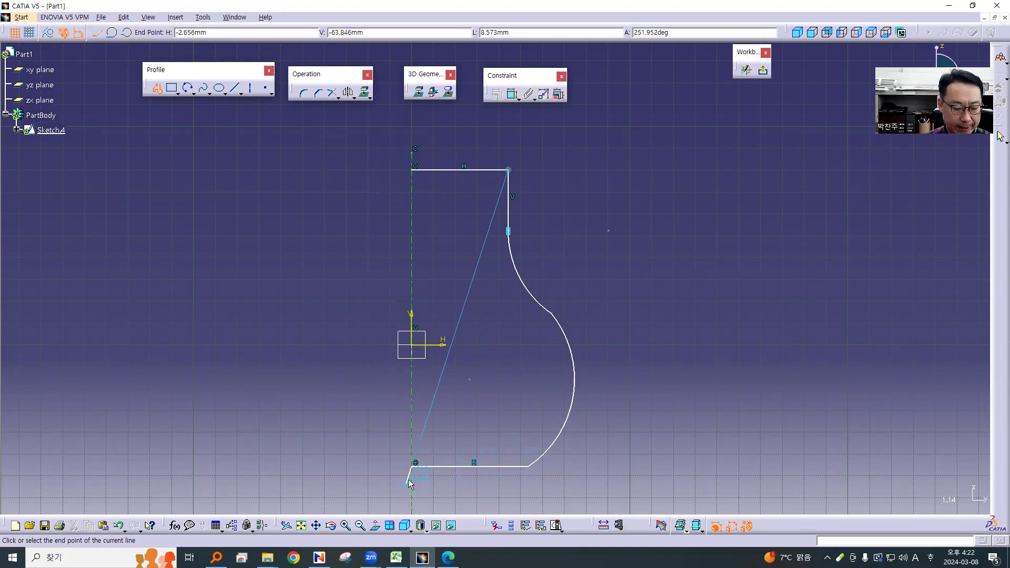
key("Escape")
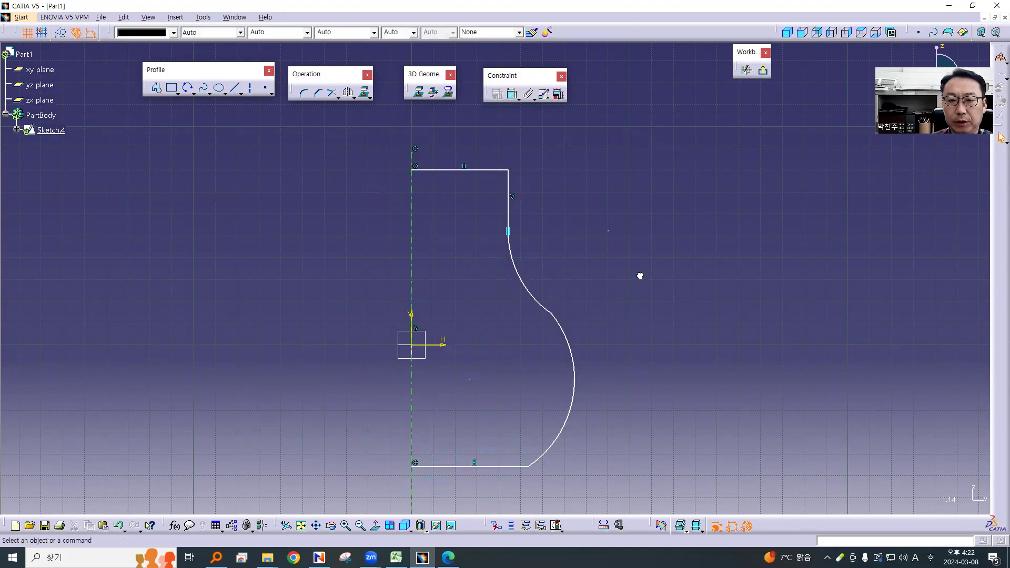
Exit the sketch and revolve the open profile 360 degrees about the sketch axis as a Shaft
left_click(763, 70)
left_click(260, 102)
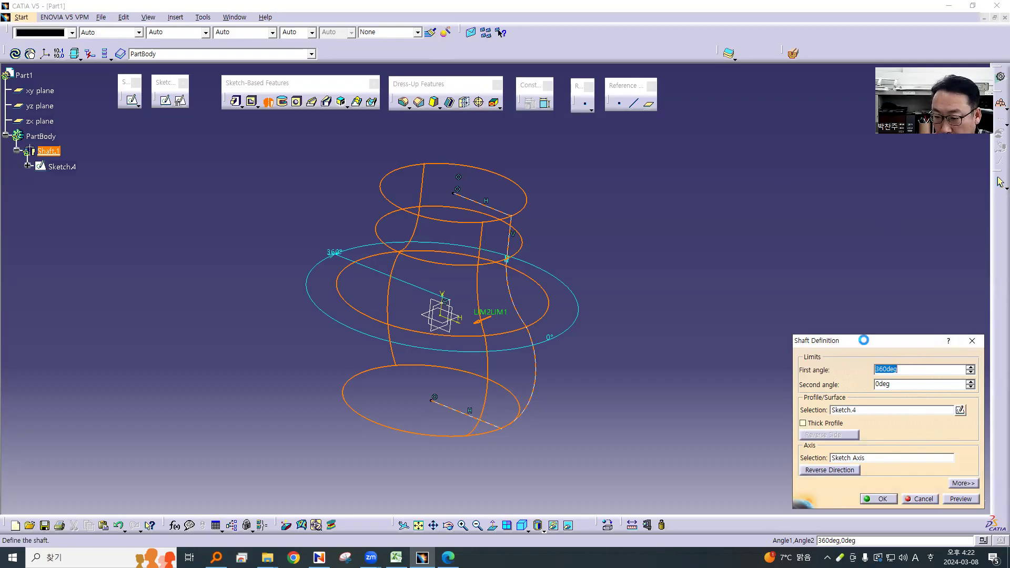
left_click_drag(863, 340, 759, 202)
left_click(841, 355)
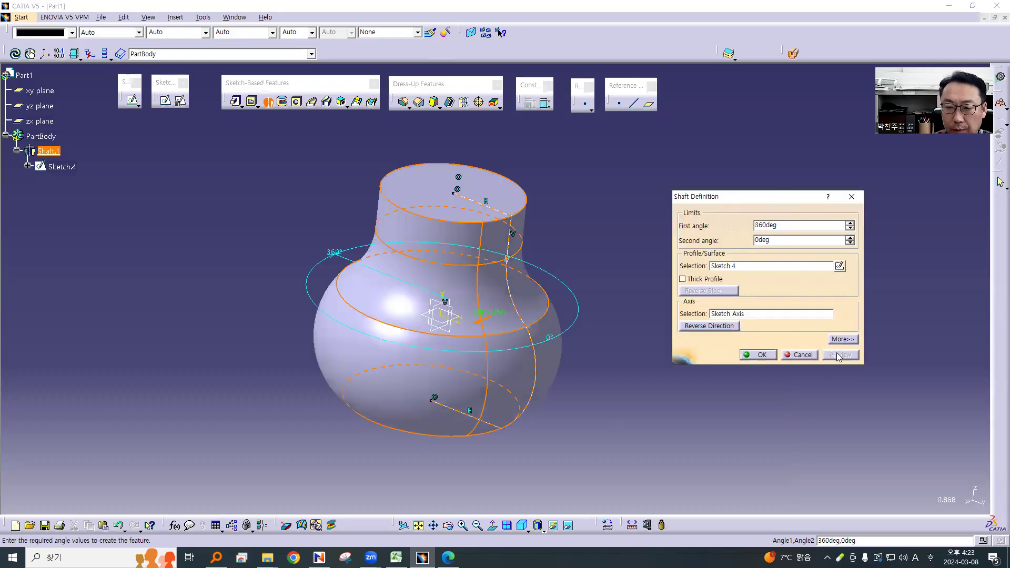
left_click(756, 355)
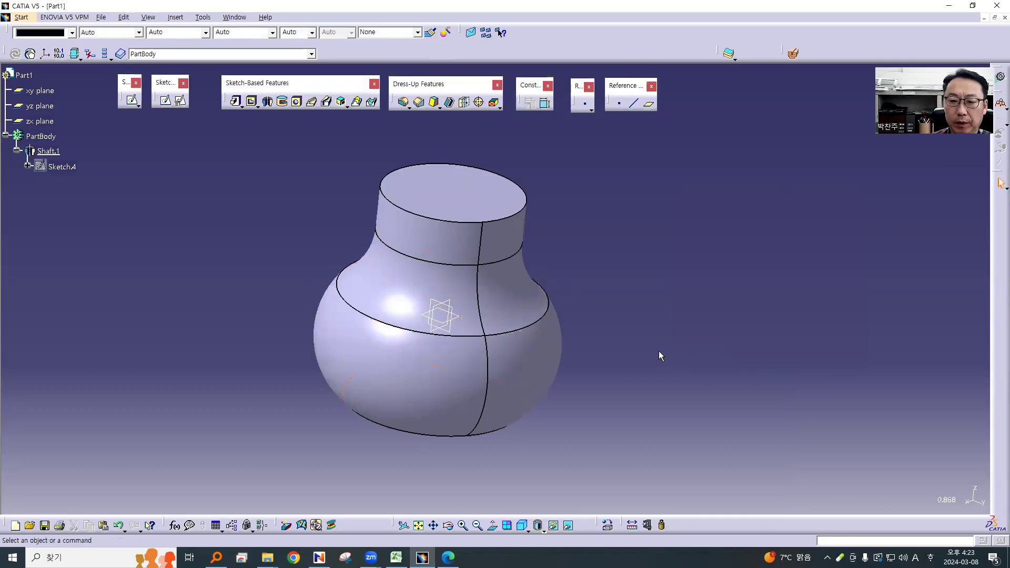
Reopen the shaft's sketch, close the profile with a vertical line along the axis between its upper and lower ends, and exit the sketch
mouse_move(656, 363)
middle_mouse_down()
mouse_move(633, 304)
mouse_move(688, 298)
mouse_move(694, 310)
middle_mouse_up()
double_click(67, 166)
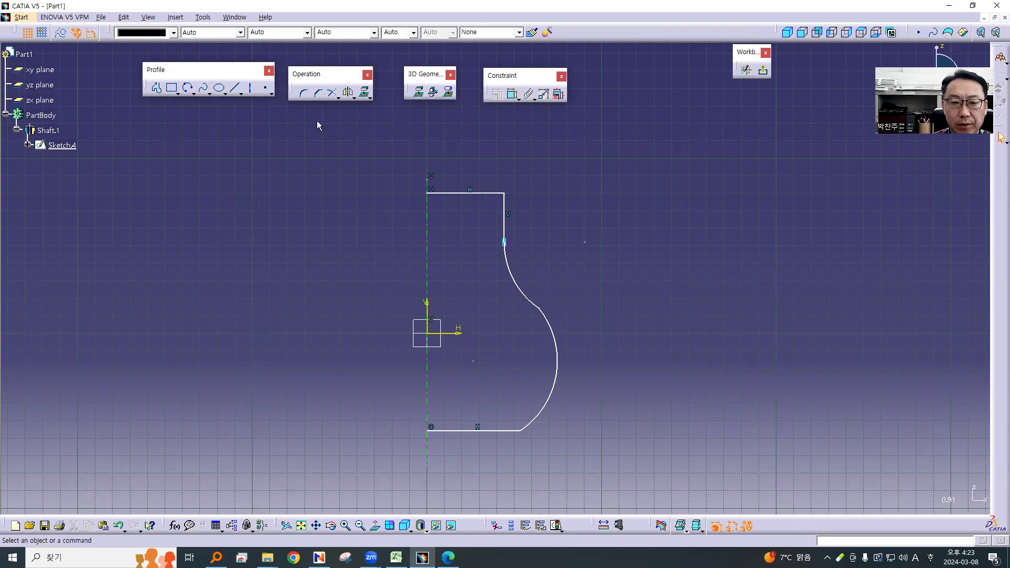
left_click(156, 88)
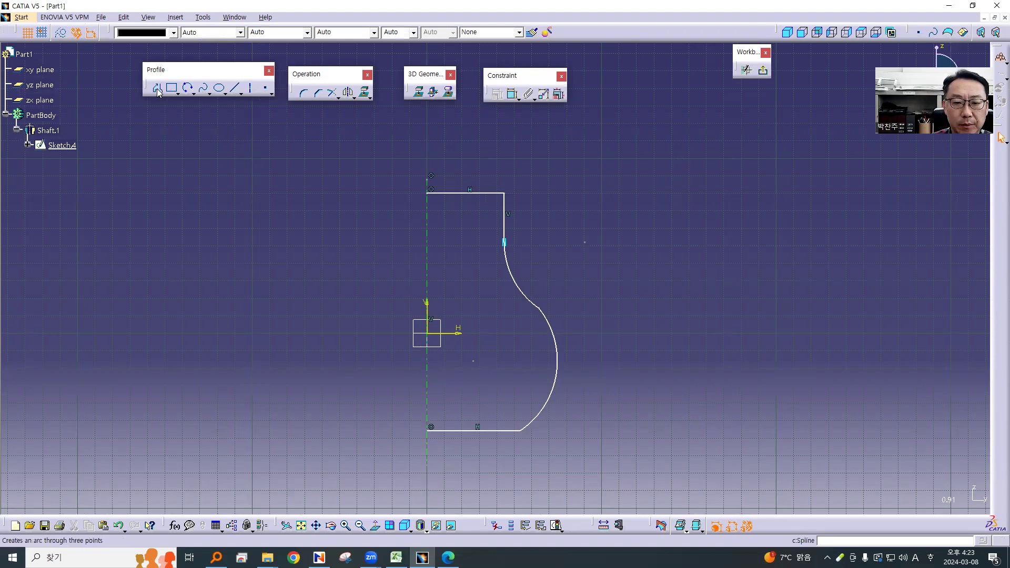
left_click(427, 194)
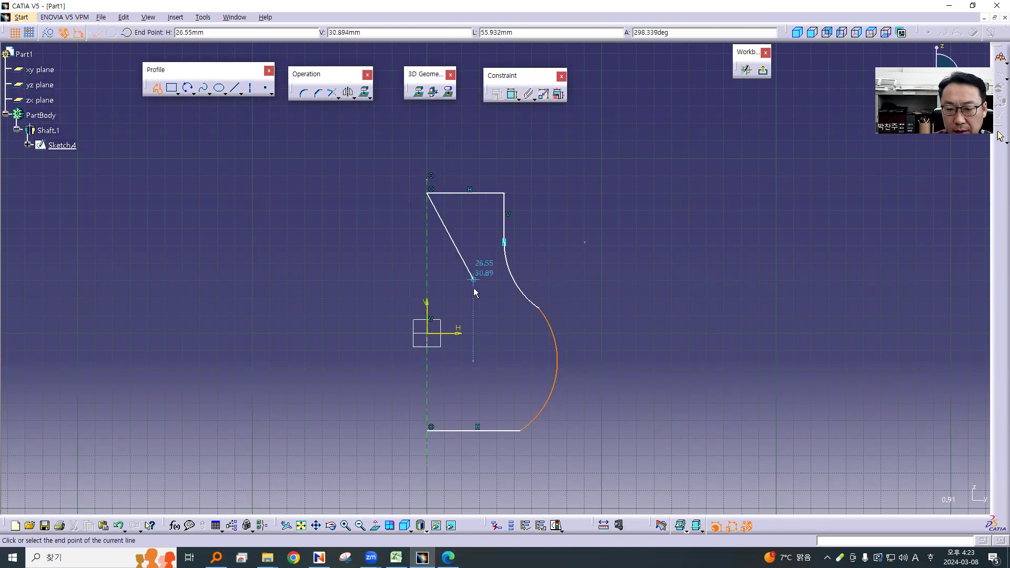
left_click(430, 431)
key("Escape")
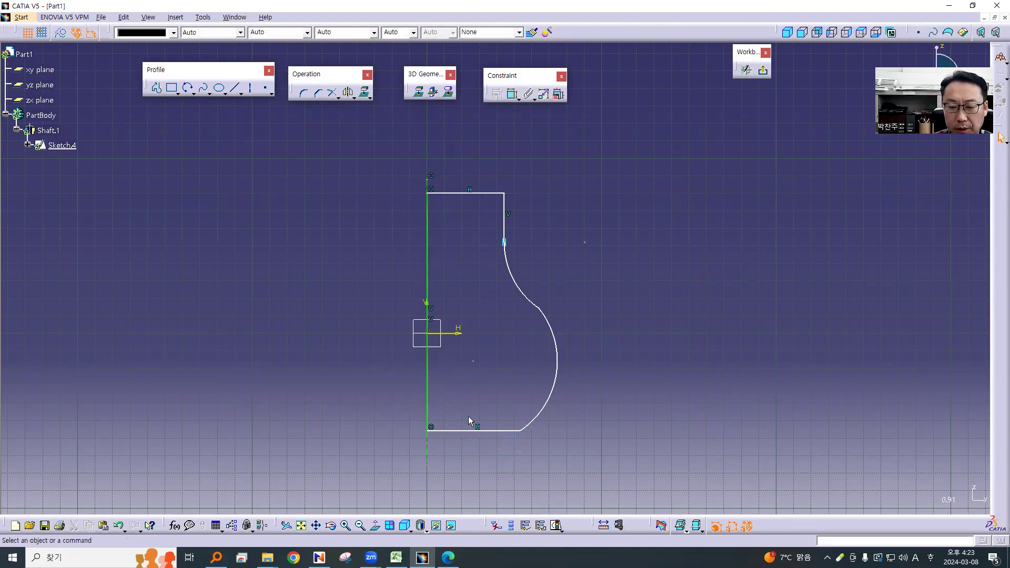
left_click(763, 70)
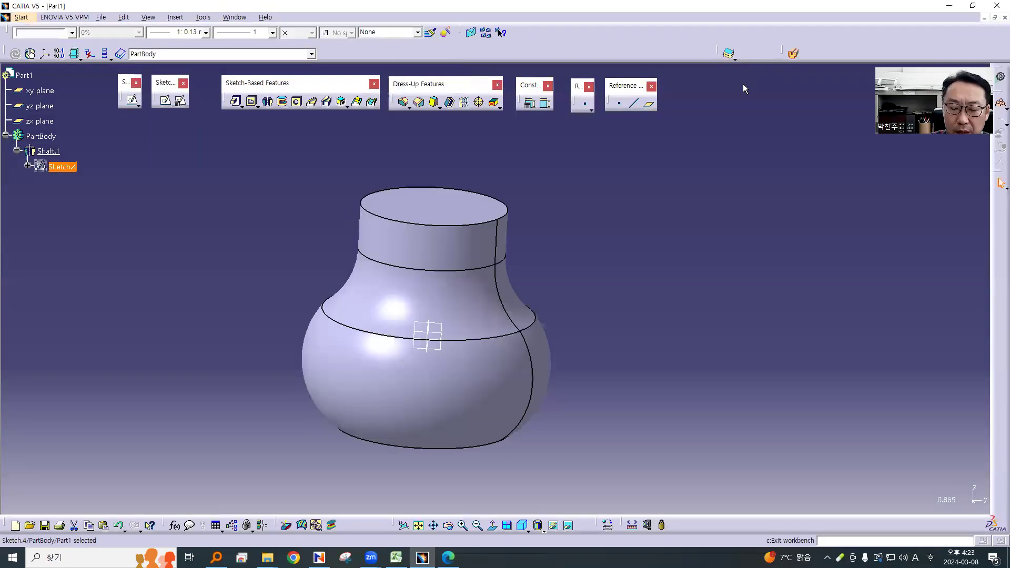
Reopen the shaft's sketch, delete the closing line on the axis, and try to move the top line's endpoint off the axis
double_click(62, 167)
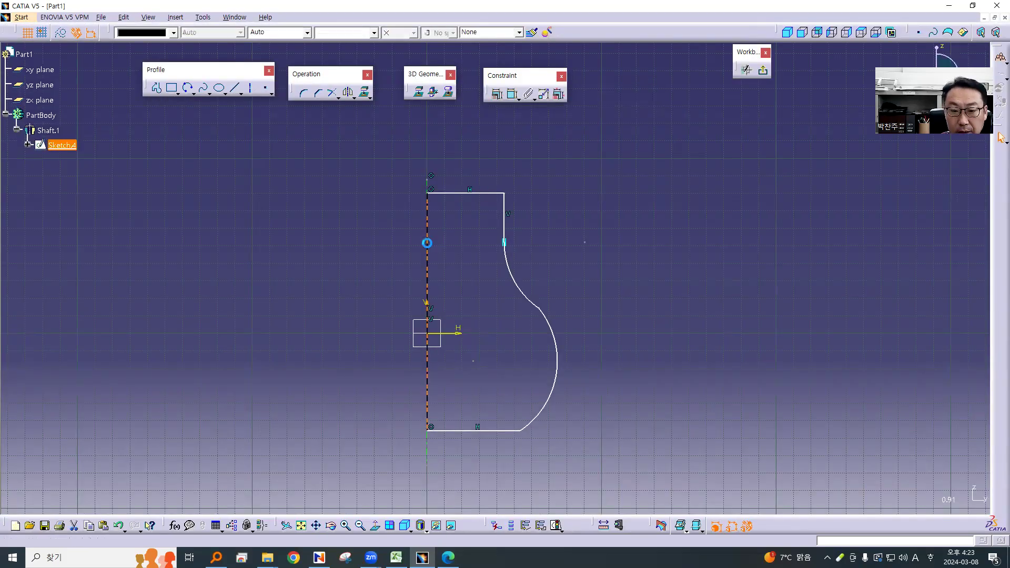
left_click(431, 193)
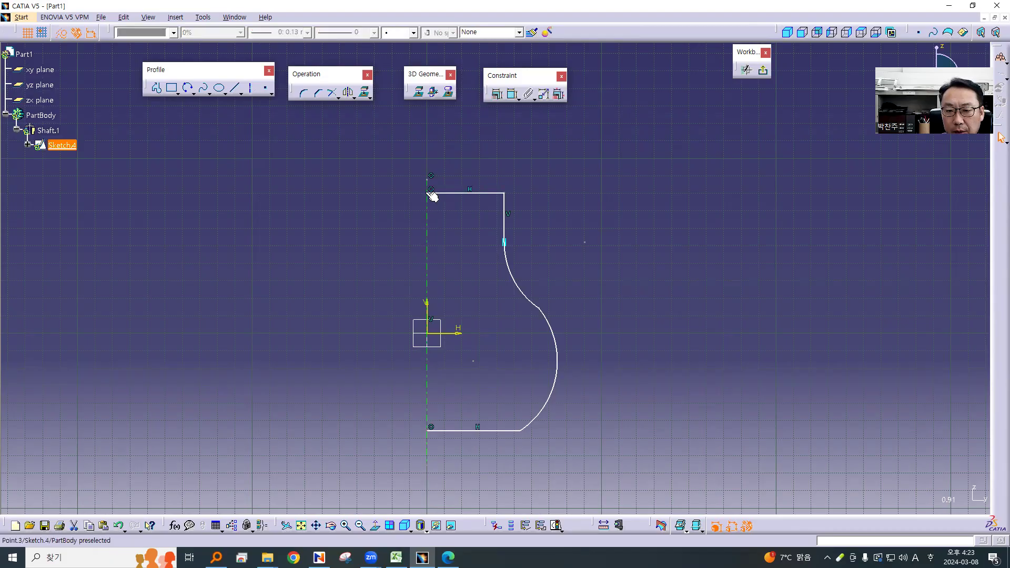
left_click_drag(429, 194, 458, 196)
left_click(428, 112)
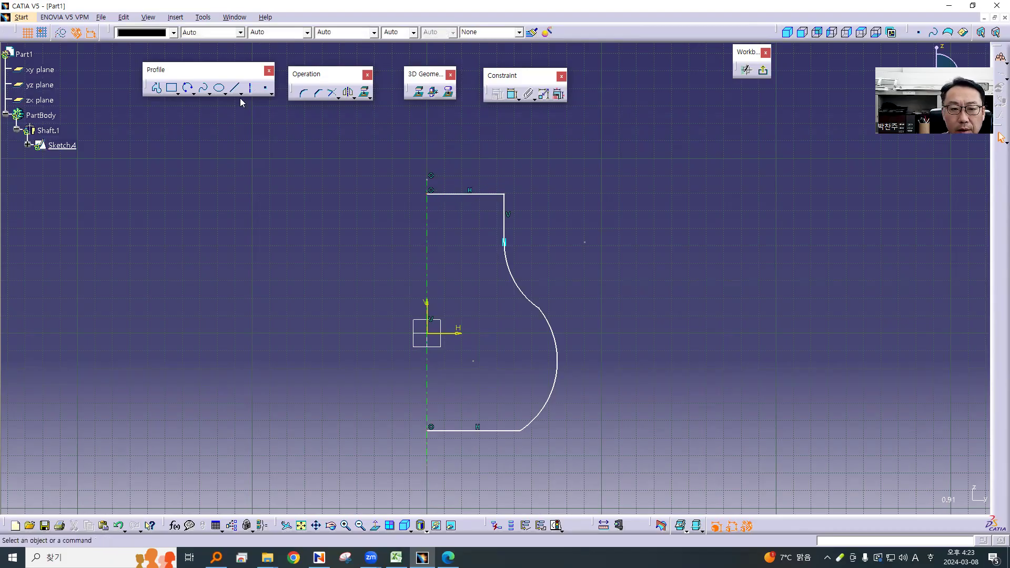
Extend the profile's top line outward past the vertical edge with Trim, exit the sketch and close the update diagnosis
left_click(332, 93)
left_click(436, 194)
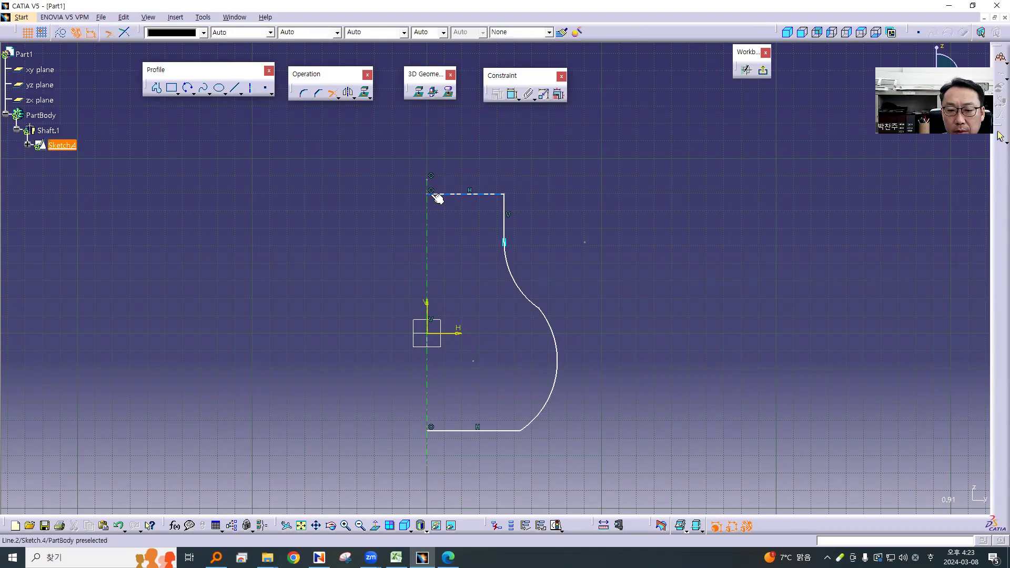
left_click(542, 195)
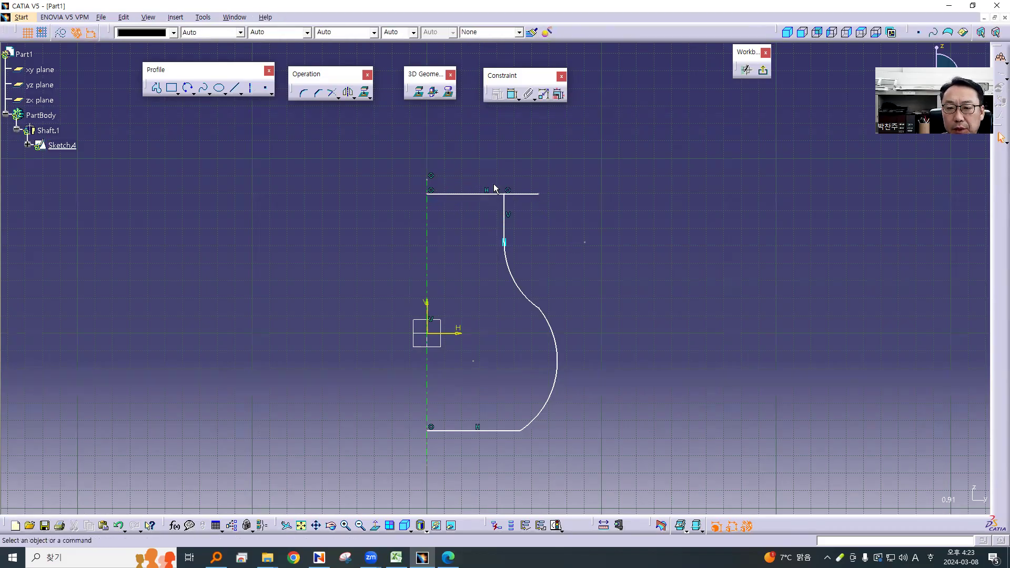
left_click(763, 70)
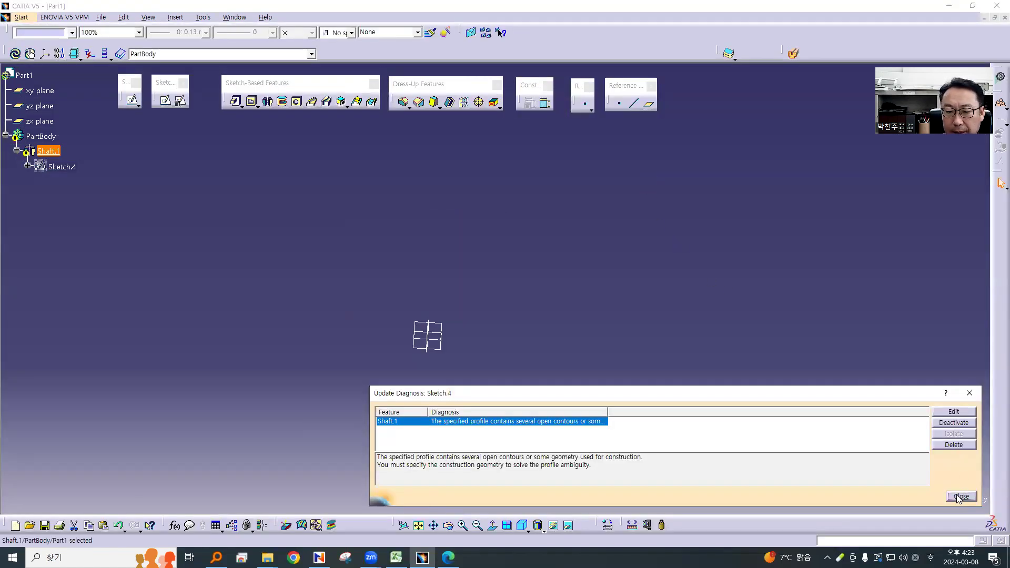
left_click(961, 497)
Reopen the shaft's sketch and trim the top line back to its corner with the vertical edge
double_click(62, 167)
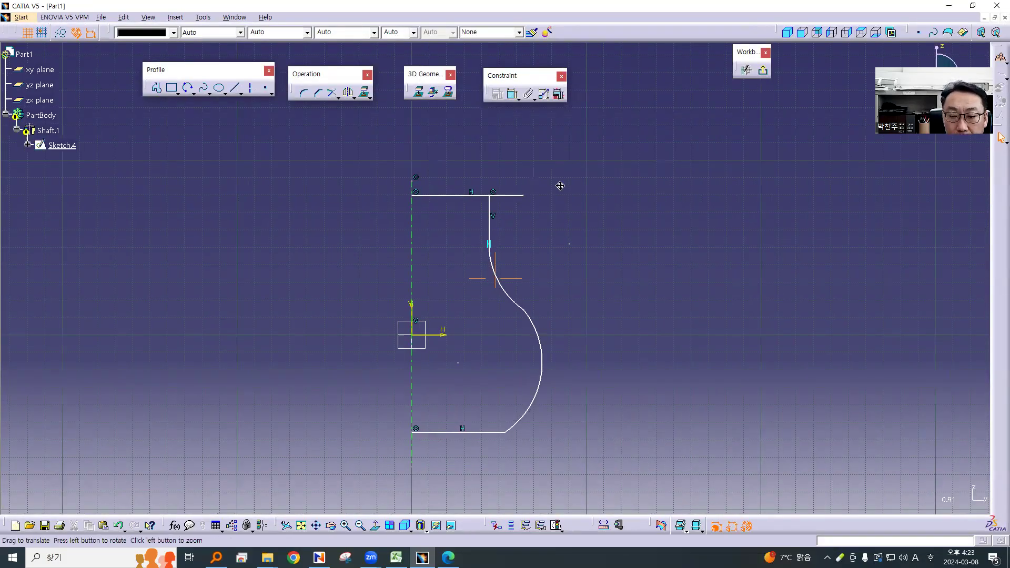
middle_click_drag(560, 185, 529, 152)
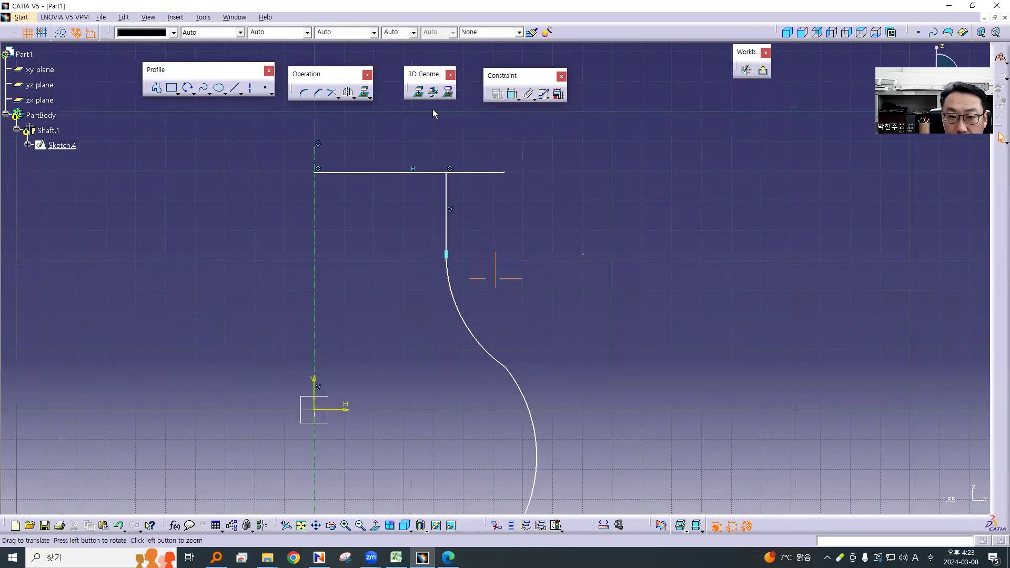
left_click(333, 95)
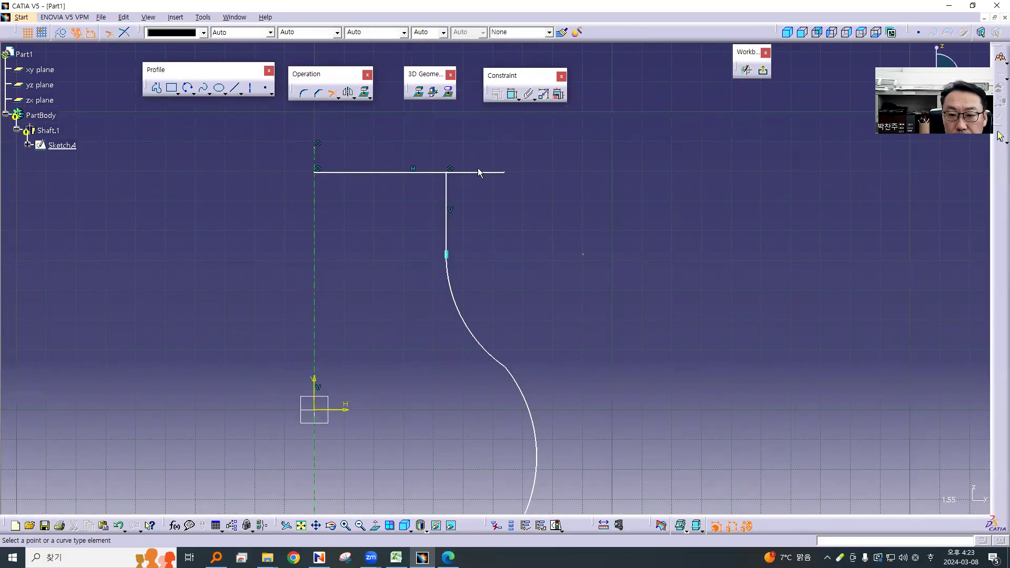
left_click(446, 206)
left_click(425, 173)
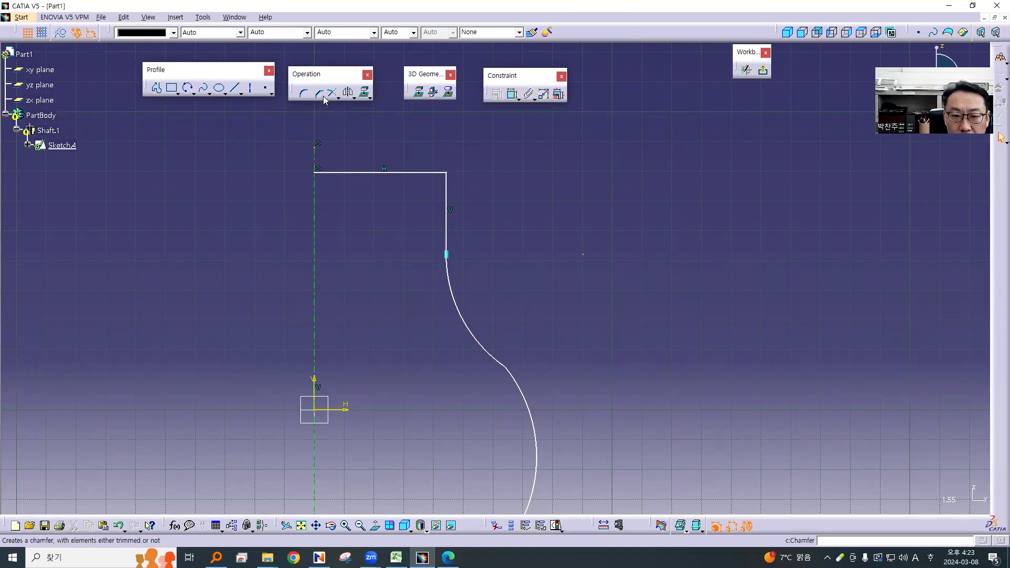
Draw a short vertical line crossing the shaft profile's top line between the axis and the corner
left_click(240, 94)
left_click(252, 99)
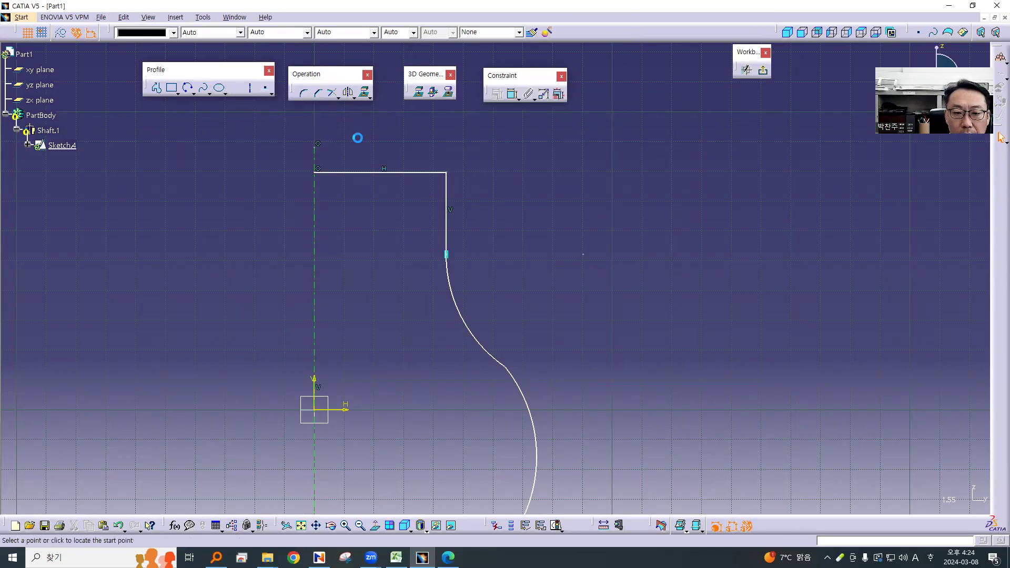
left_click(358, 138)
left_click(361, 226)
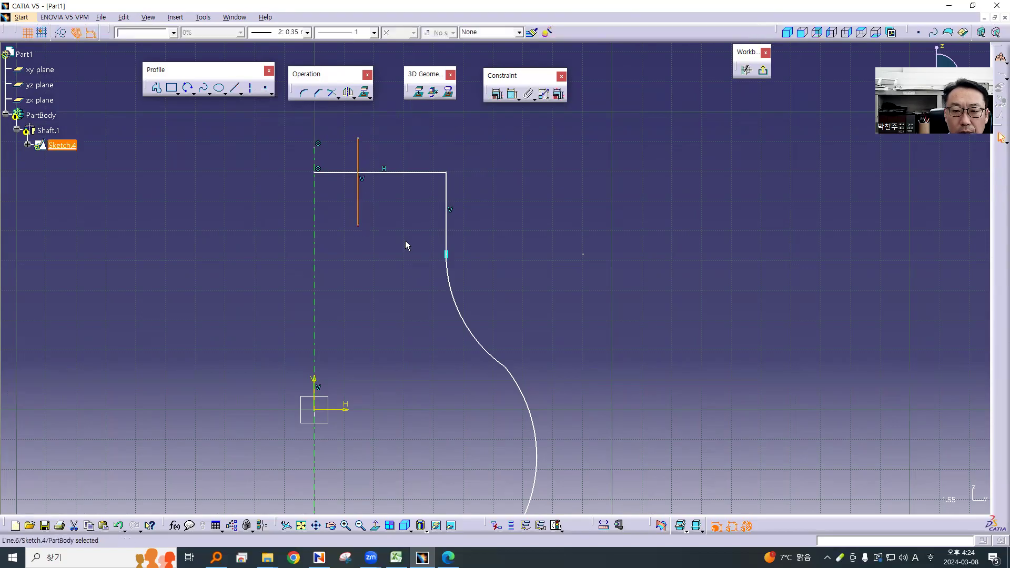
Trim the top line and the vertical line's upper part into a corner, exit the sketch and close the update diagnosis
left_click(332, 94)
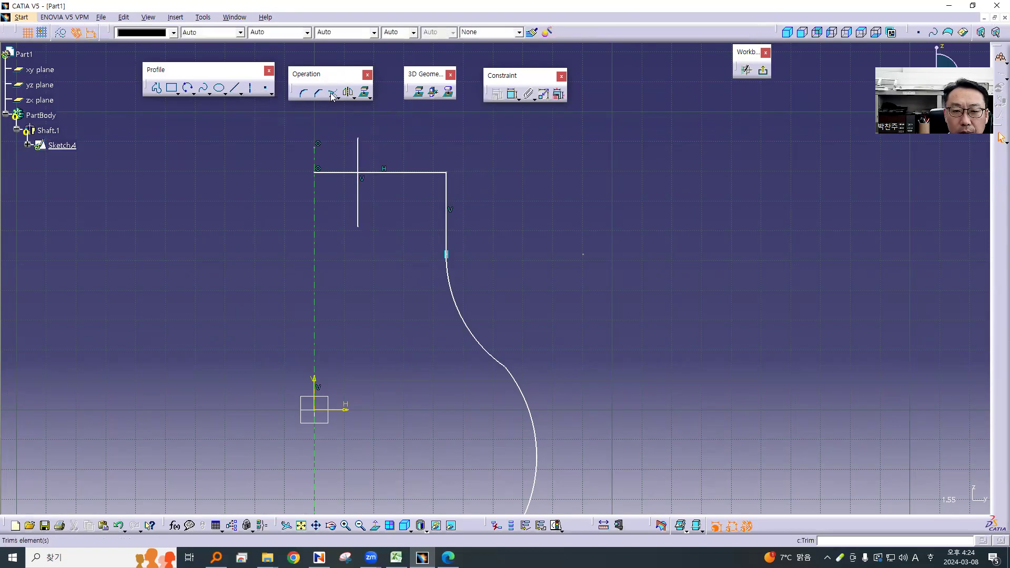
left_click(387, 173)
left_click(360, 169)
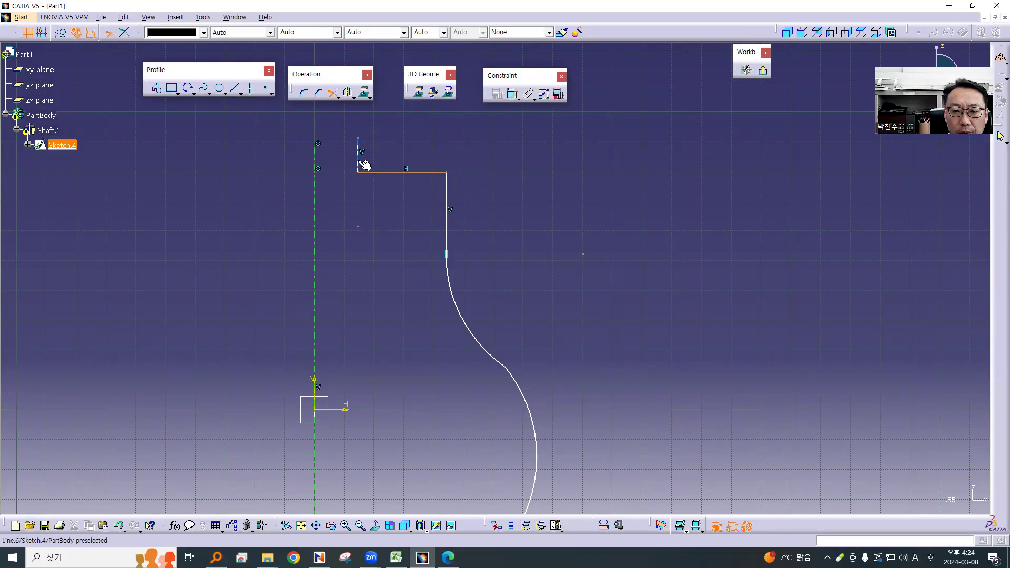
left_click(747, 70)
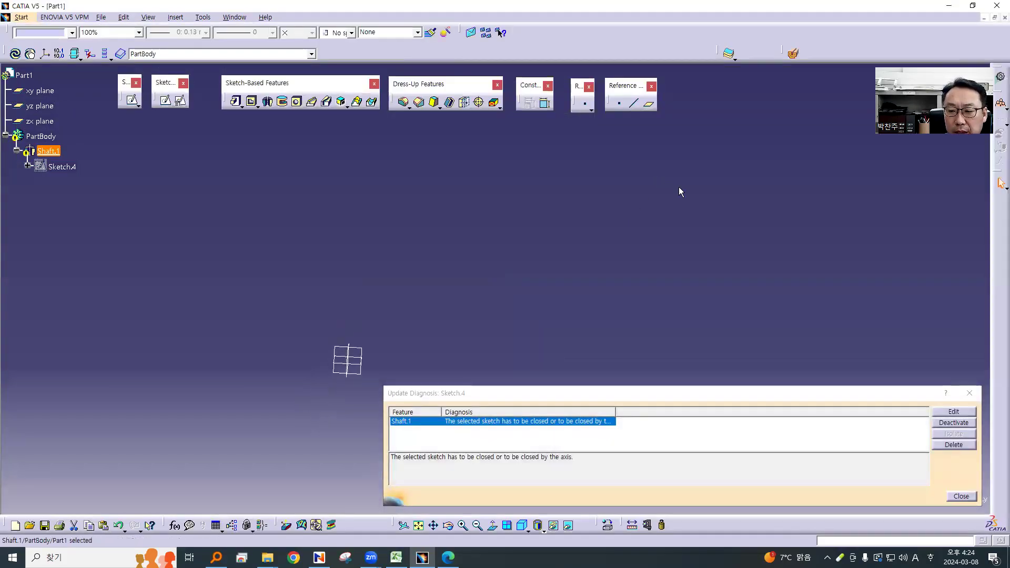
left_click(966, 497)
Reopen the shaft's sketch and delete the short vertical line at the end of the top line
left_click(63, 167)
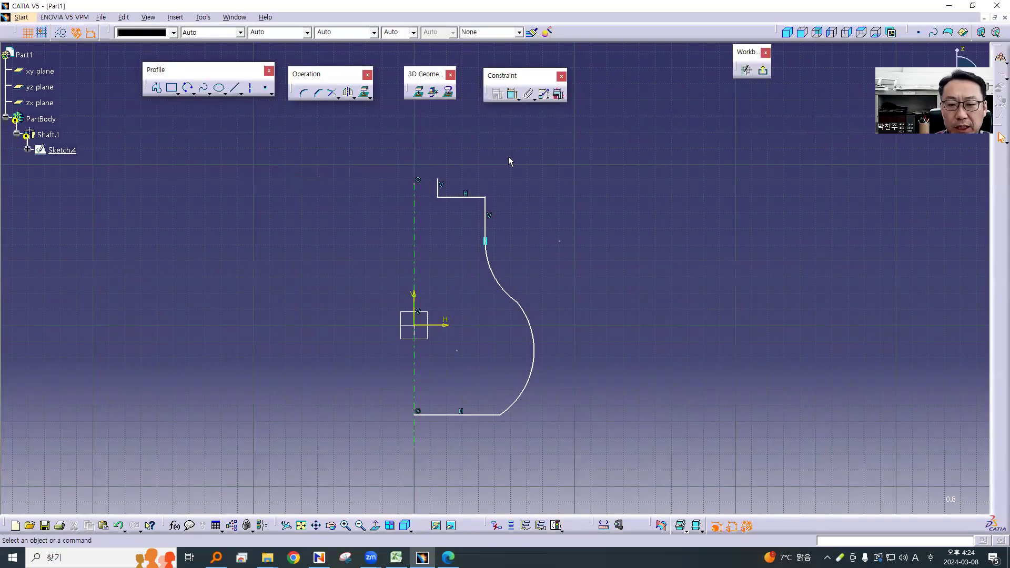
middle_click_drag(540, 181, 614, 191)
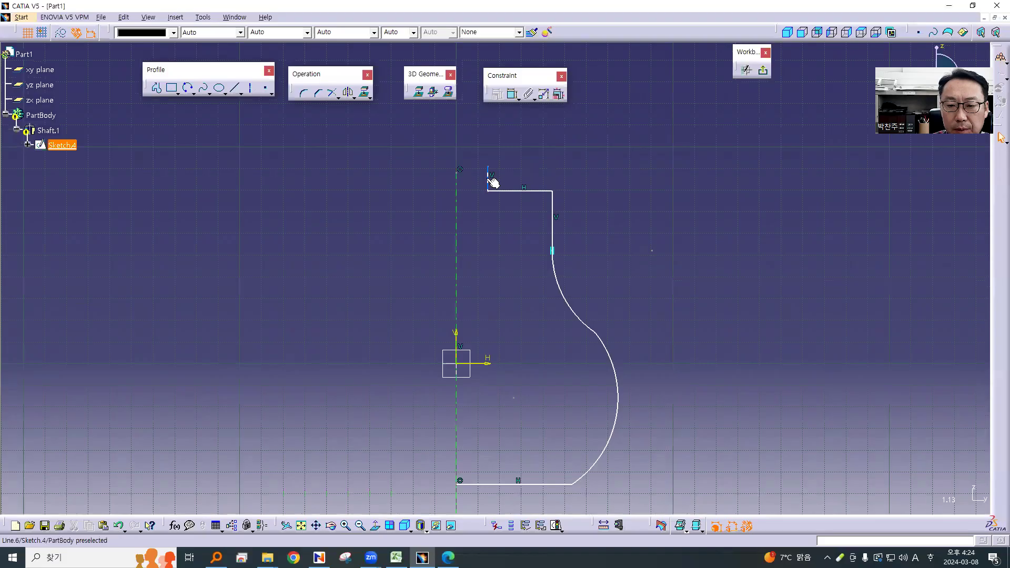
key("Delete")
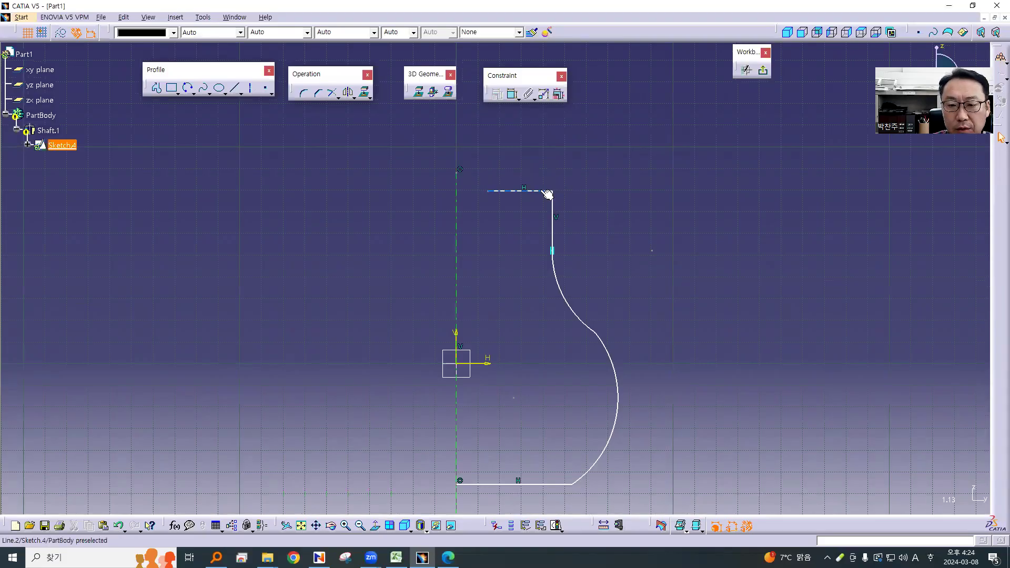
Apply a coincidence constraint between the top line's free endpoint and the axis, and exit the sketch
left_click(456, 201)
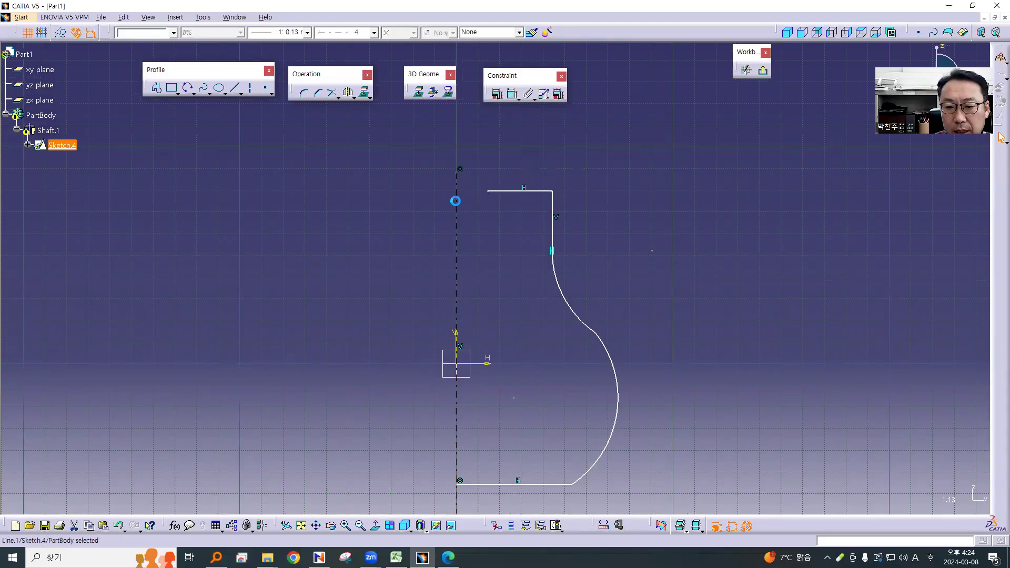
left_click(488, 191, "ctrl")
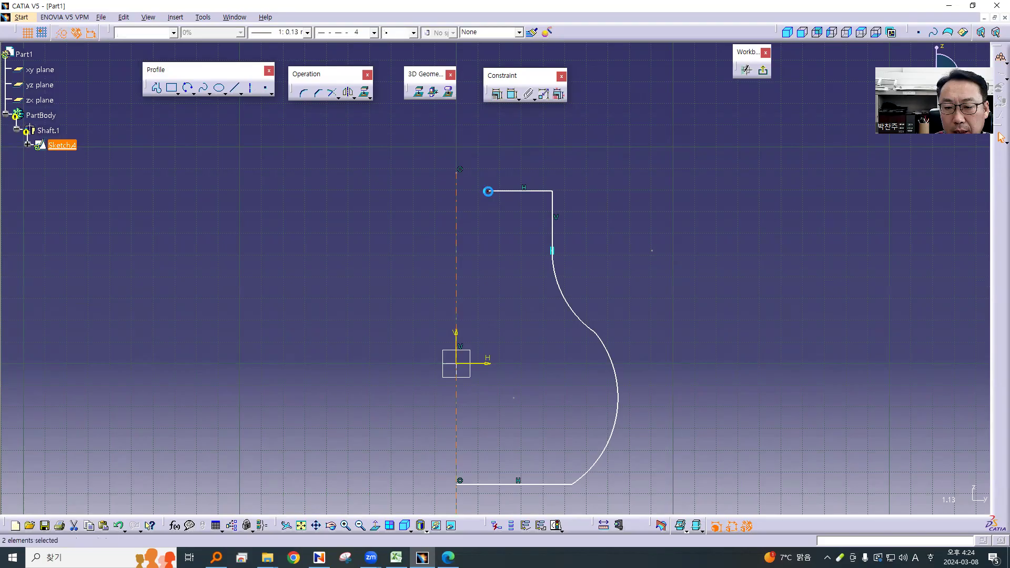
left_click(497, 94)
left_click(687, 125)
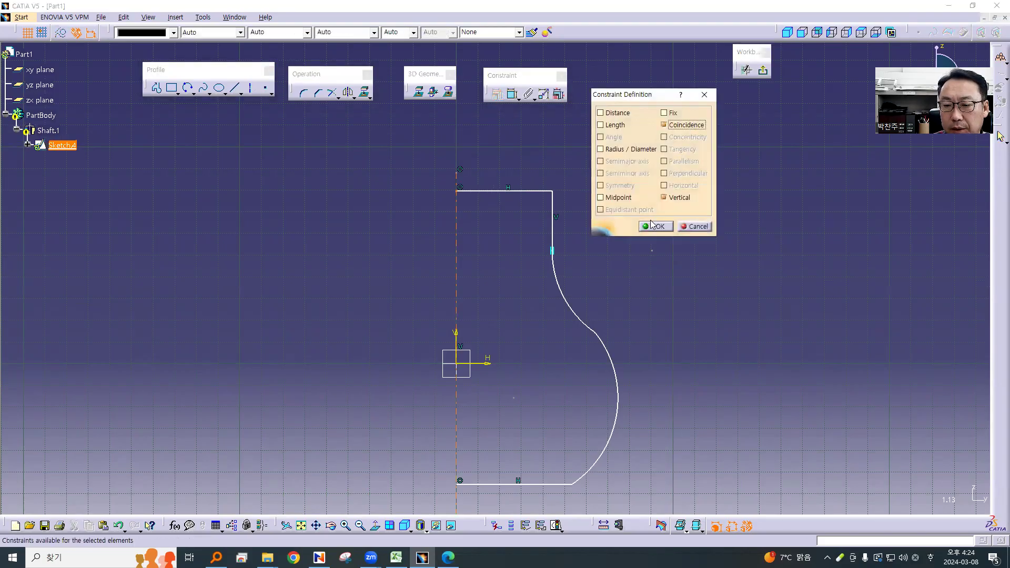
left_click(656, 226)
left_click(763, 71)
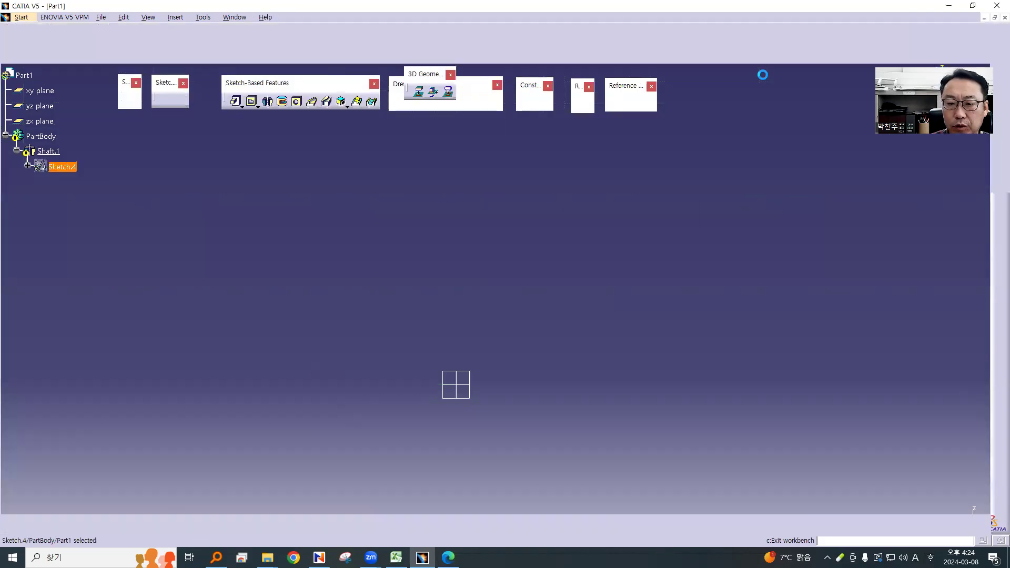
mouse_move(703, 194)
middle_mouse_down()
mouse_move(658, 238)
mouse_move(580, 253)
mouse_move(309, 232)
mouse_move(389, 226)
mouse_move(591, 284)
mouse_move(604, 261)
mouse_move(444, 214)
mouse_move(492, 223)
mouse_move(598, 188)
mouse_move(543, 253)
mouse_move(465, 280)
mouse_move(523, 226)
mouse_move(568, 276)
mouse_move(567, 266)
middle_mouse_up()
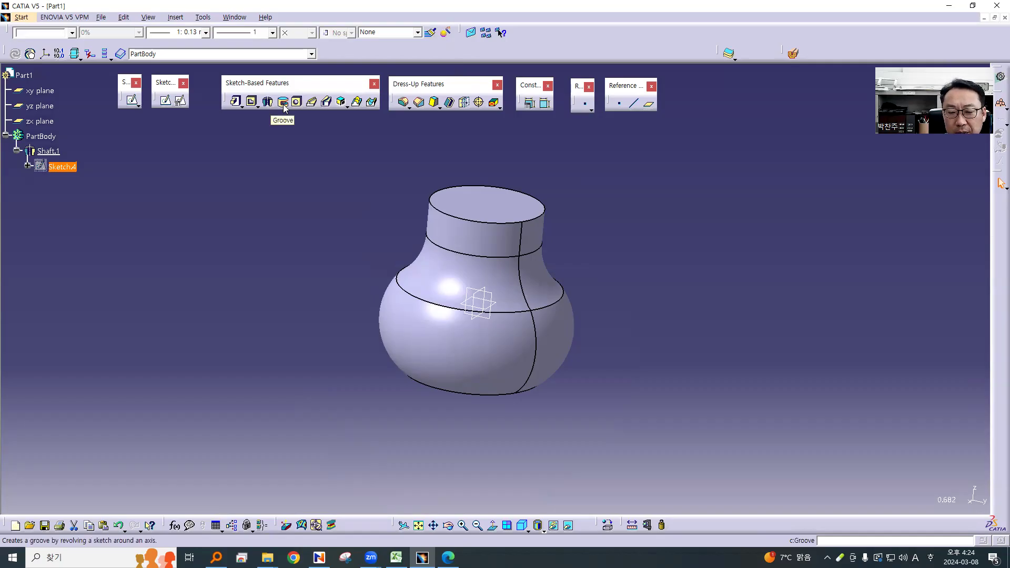
Create a positioned sketch on the yz plane with implicit origin and orientation
left_click(709, 247)
mouse_move(688, 238)
middle_mouse_down()
mouse_move(633, 237)
mouse_move(655, 212)
middle_mouse_up()
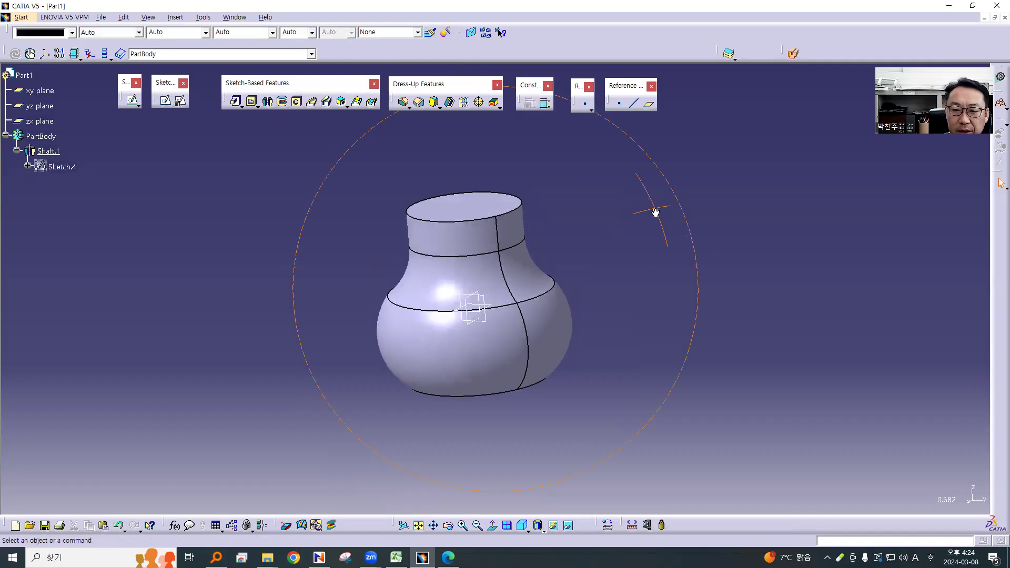
left_click(485, 297)
left_click(180, 99)
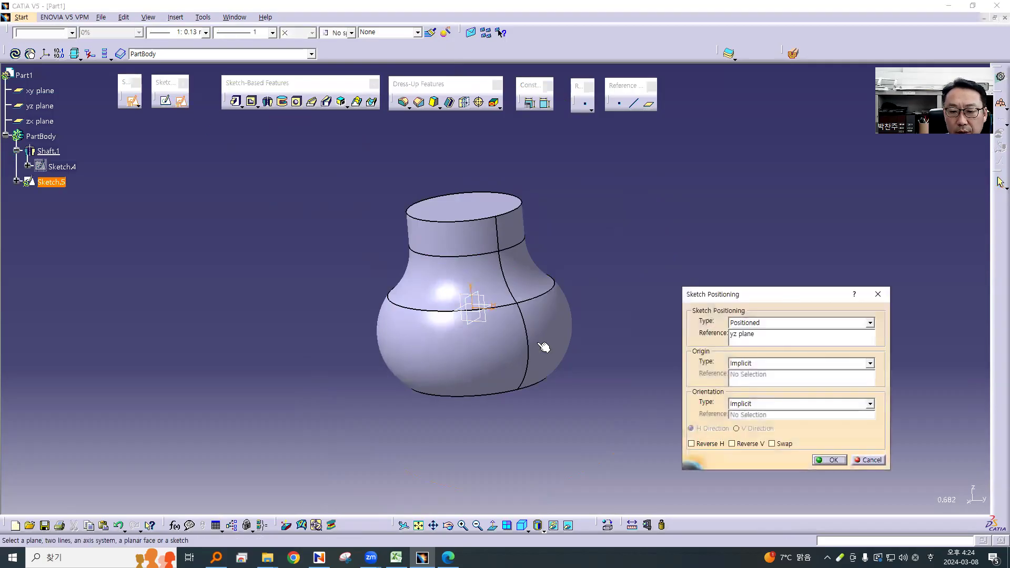
left_click(831, 460)
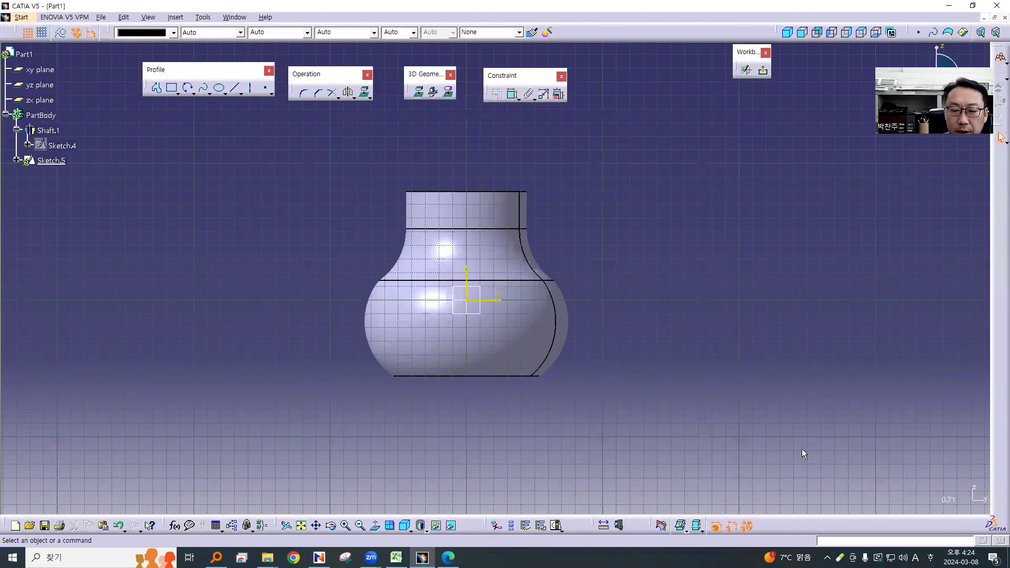
Sketch a C-shaped profile with horizontal and vertical lines, its two arms reaching through the neck's outer edge and joined outside it
middle_click_drag(604, 229, 509, 265)
left_click(510, 266)
middle_click_drag(509, 266, 507, 207)
middle_click_drag(596, 213, 514, 190)
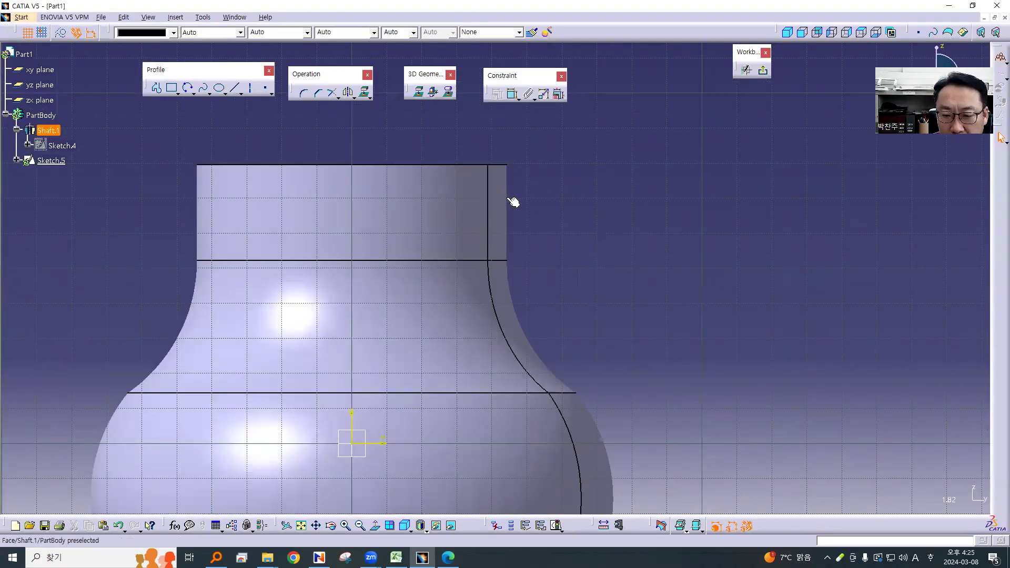
left_click(157, 87)
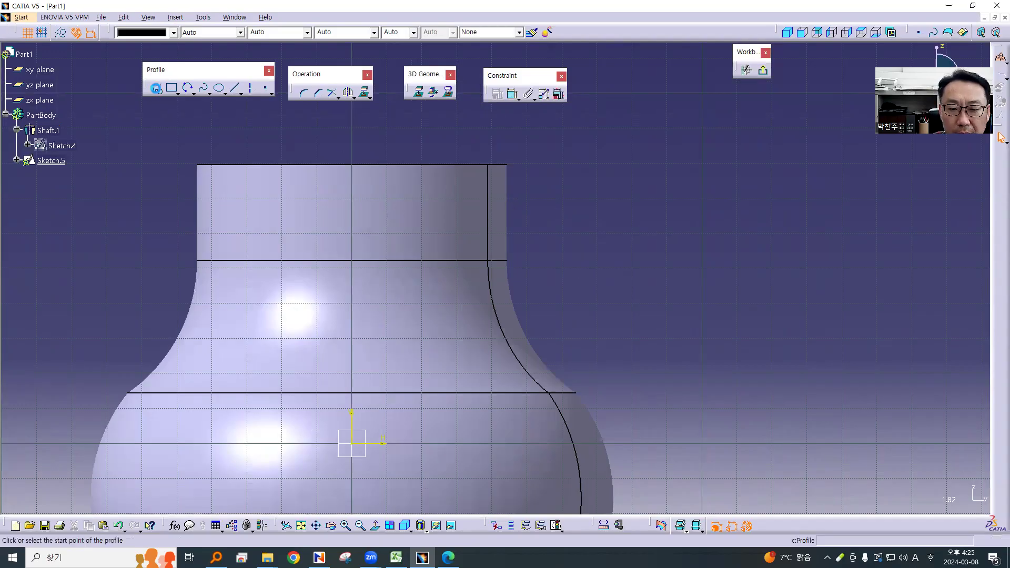
left_click(529, 187)
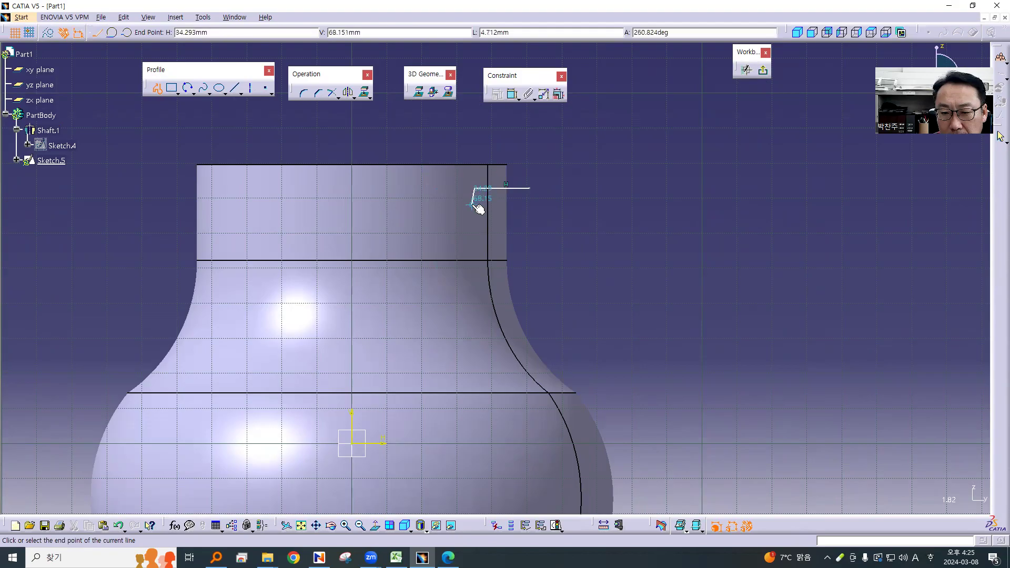
left_click(474, 205)
left_click(524, 205)
left_click(524, 220)
left_click(475, 219)
left_click(475, 234)
left_click(533, 234)
left_click(534, 188)
key("Escape")
key("Escape")
Extend the C-shaped profile's top line past its outer vertical edge and shift that edge slightly inward
mouse_move(512, 271)
middle_mouse_down()
mouse_move(595, 276)
mouse_move(519, 171)
mouse_move(579, 219)
mouse_move(540, 190)
middle_mouse_up()
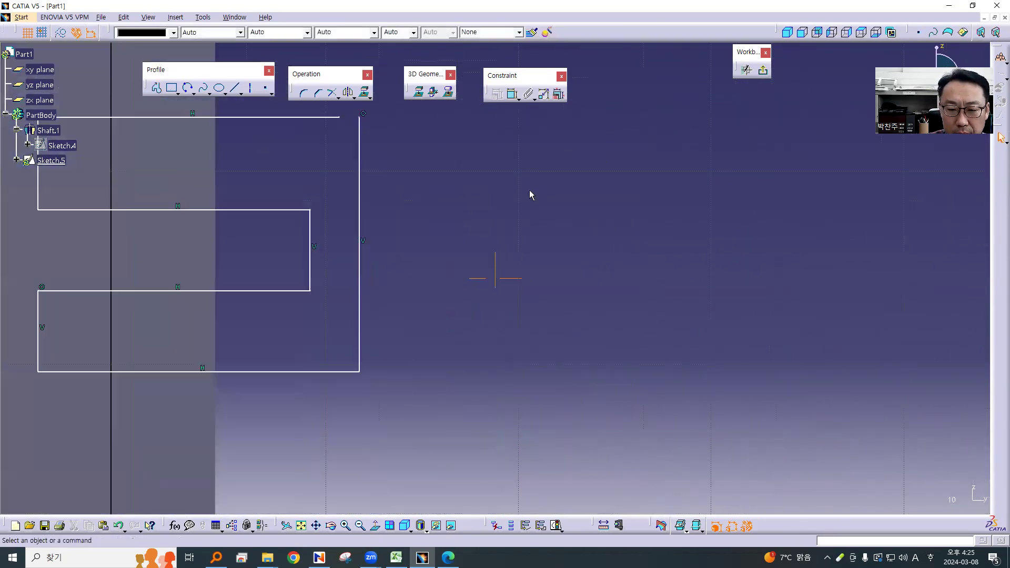
left_click_drag(340, 116, 384, 120)
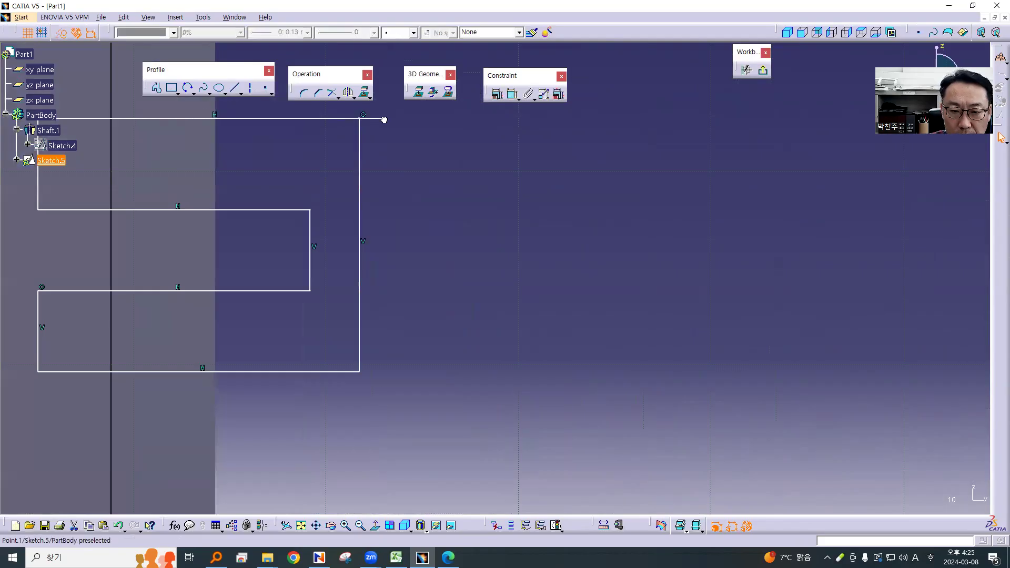
left_click(362, 129)
middle_click_drag(412, 181, 427, 234)
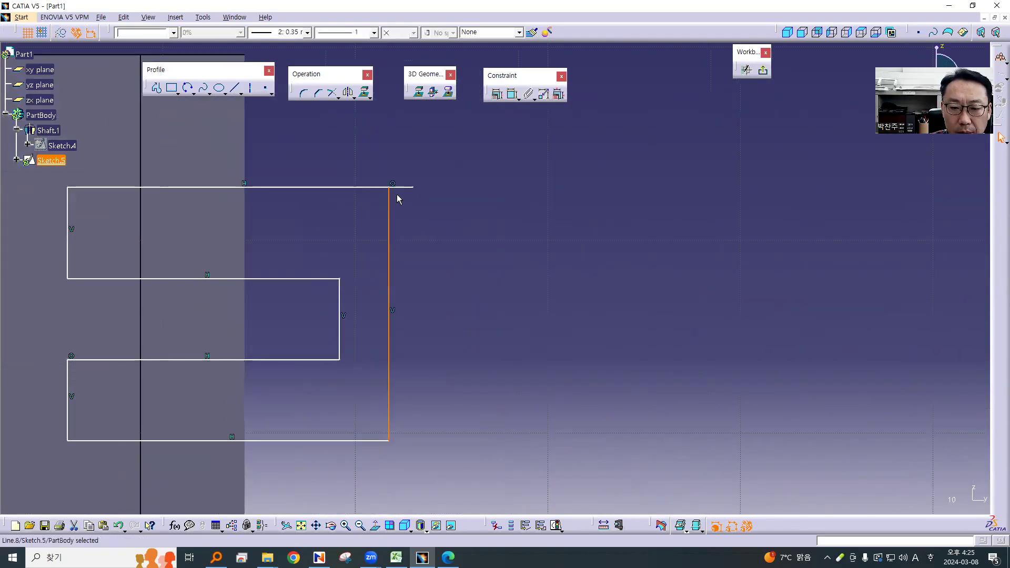
mouse_move(394, 189)
left_mouse_down()
mouse_move(390, 165)
mouse_move(383, 195)
left_mouse_up()
Remove the top line's overhang beyond the outer vertical edge with Quick Trim
left_click(339, 98)
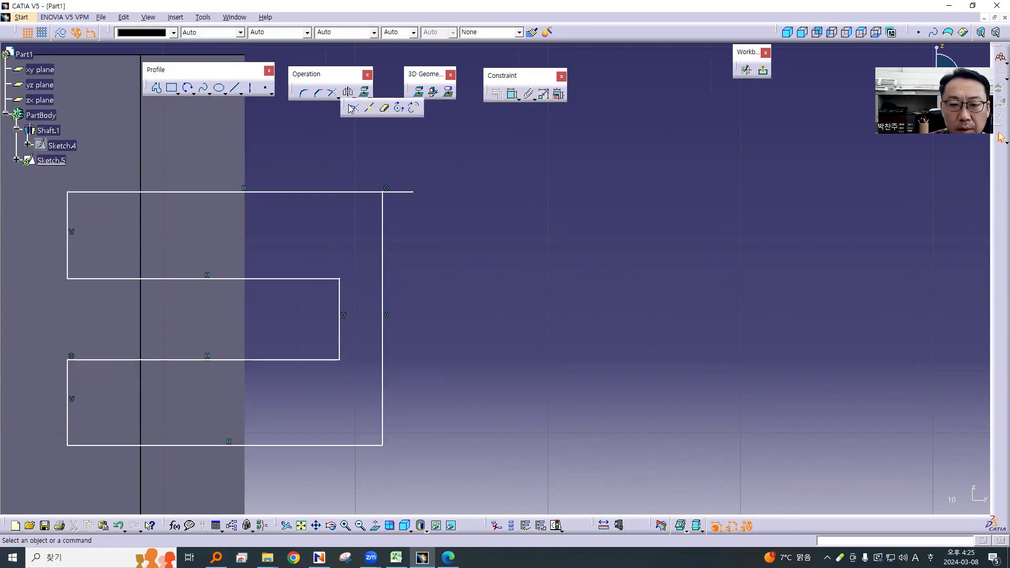
left_click(379, 108)
mouse_move(429, 219)
middle_mouse_down()
mouse_move(630, 249)
mouse_move(596, 304)
mouse_move(578, 272)
middle_mouse_up()
mouse_move(661, 115)
middle_mouse_down()
mouse_move(670, 188)
mouse_move(610, 289)
mouse_move(589, 291)
middle_mouse_up()
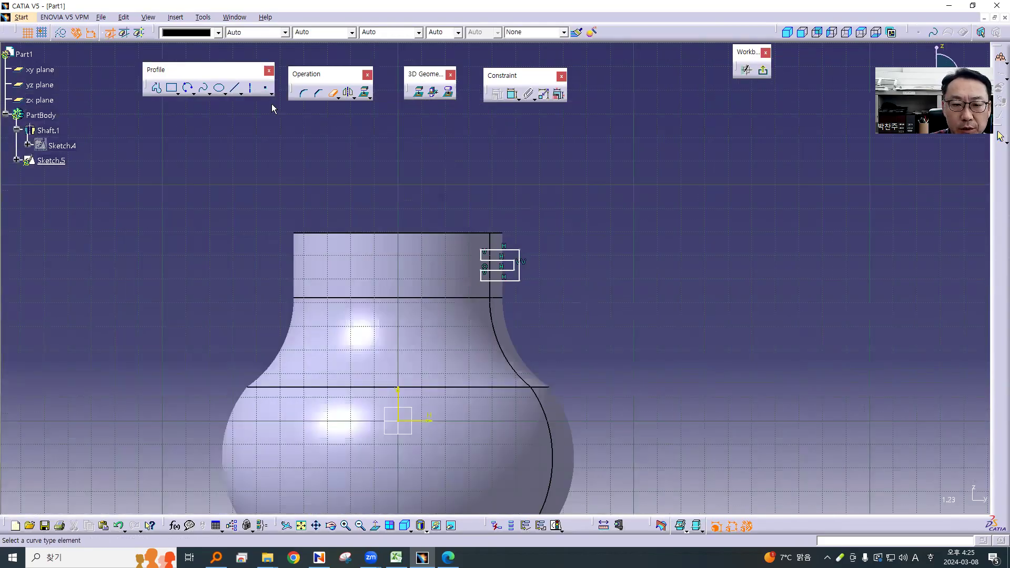
key("Escape")
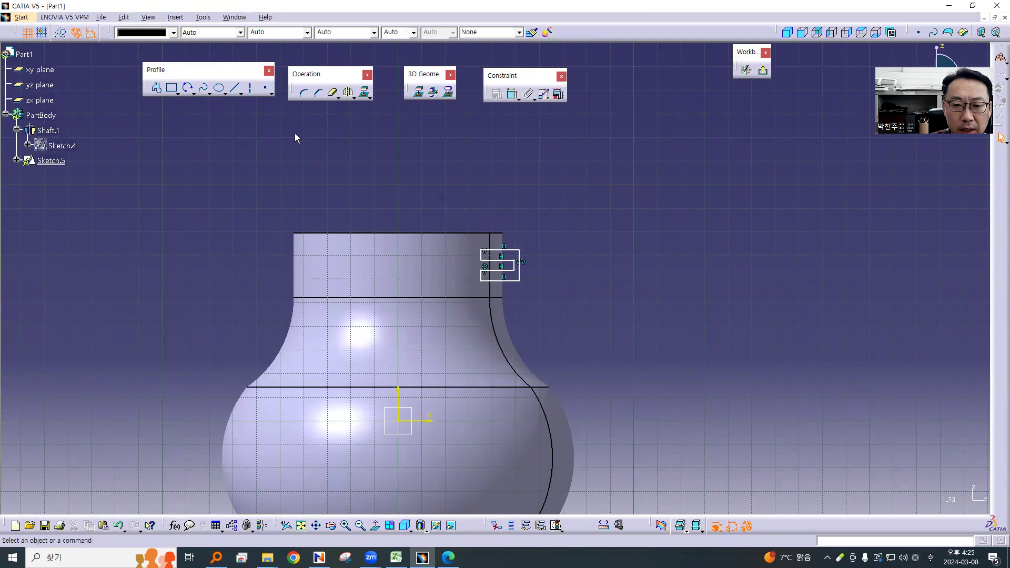
Draw a vertical axis through the sketch origin, from above the neck to below the base, and exit the sketch
left_click(251, 90)
left_click(398, 123)
middle_click_drag(402, 249, 470, 50)
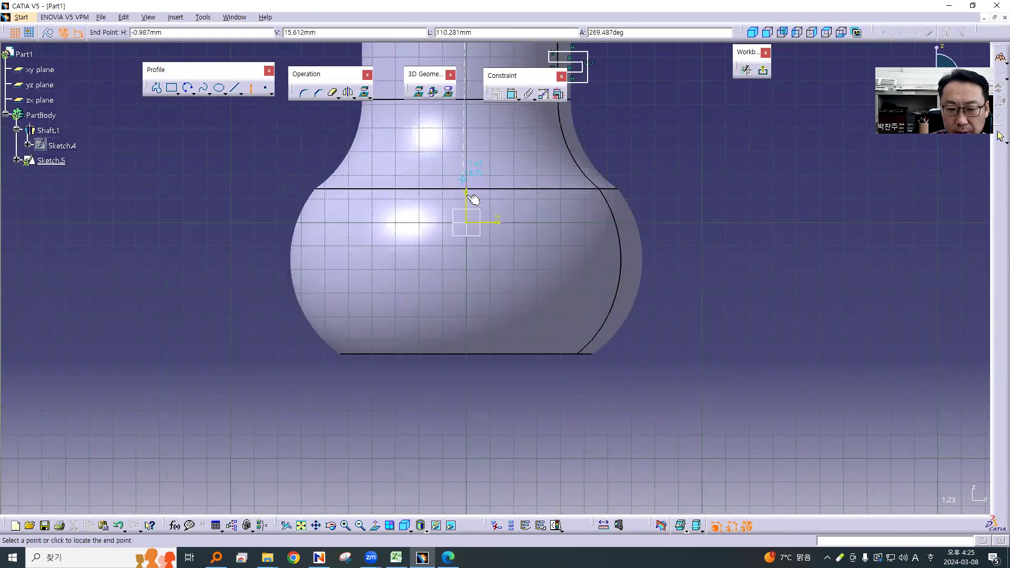
left_click(467, 433)
mouse_move(672, 323)
middle_mouse_down()
mouse_move(665, 333)
mouse_move(628, 312)
middle_mouse_up()
middle_click_drag(588, 185, 593, 226, "ctrl")
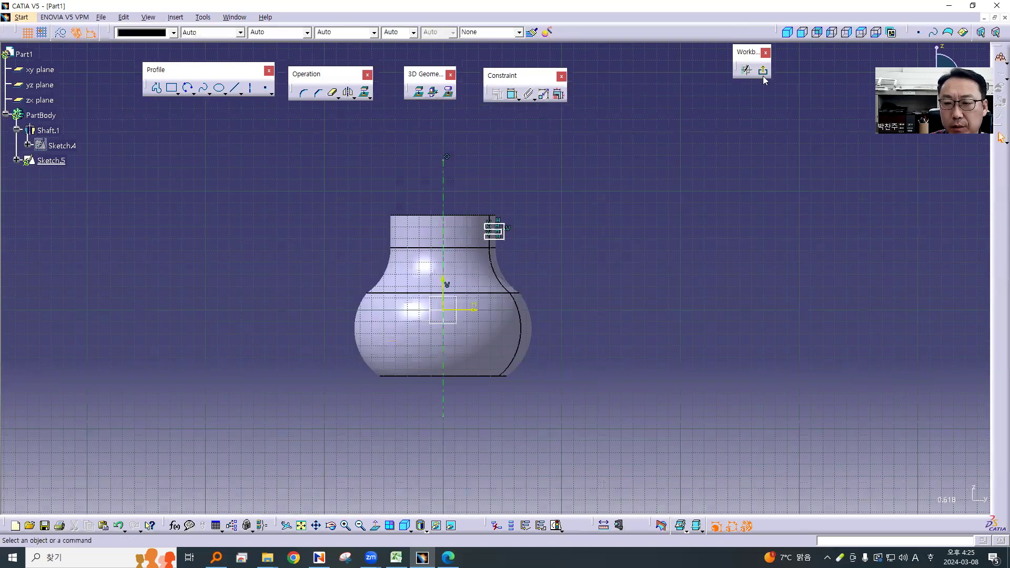
left_click(746, 70)
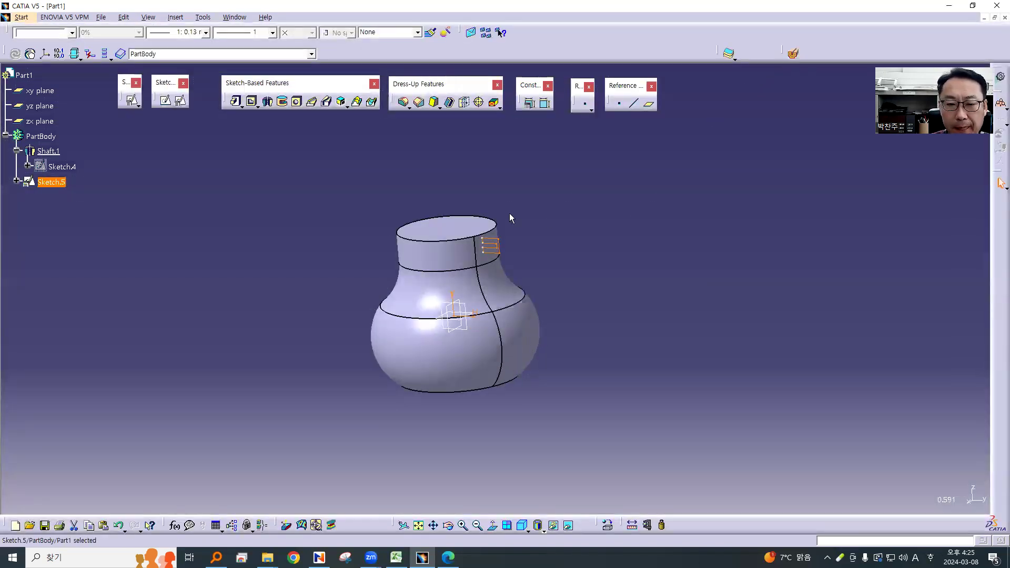
Preview a 360-degree Shaft of the C-shaped profile around the sketch axis and cancel it
left_click(267, 102)
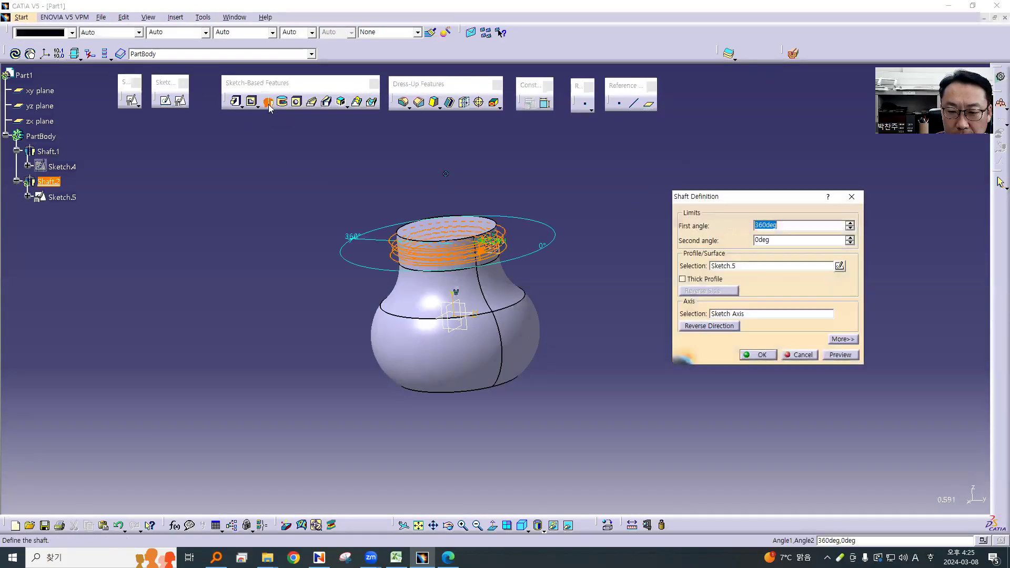
left_click(838, 355)
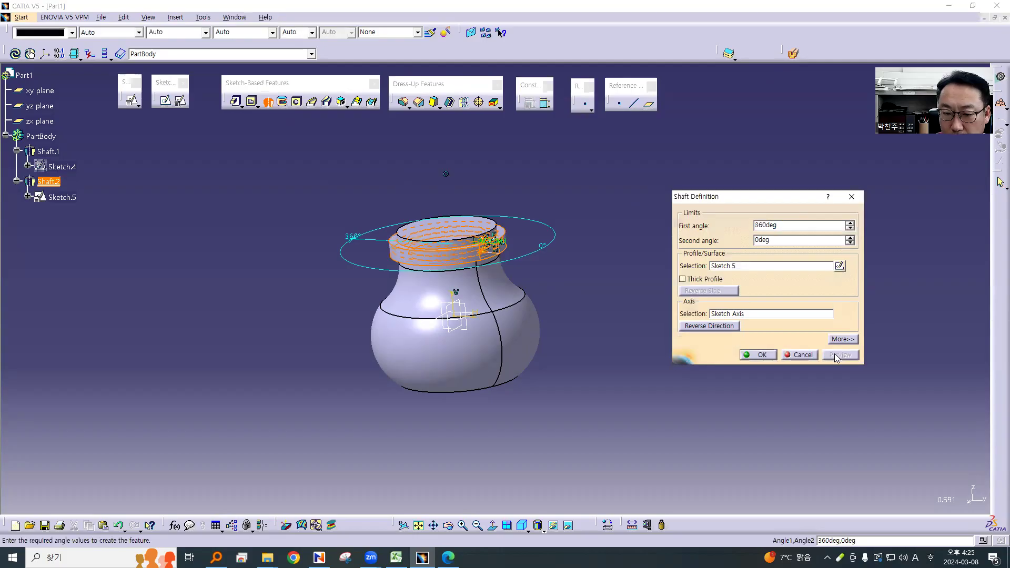
left_click(799, 354)
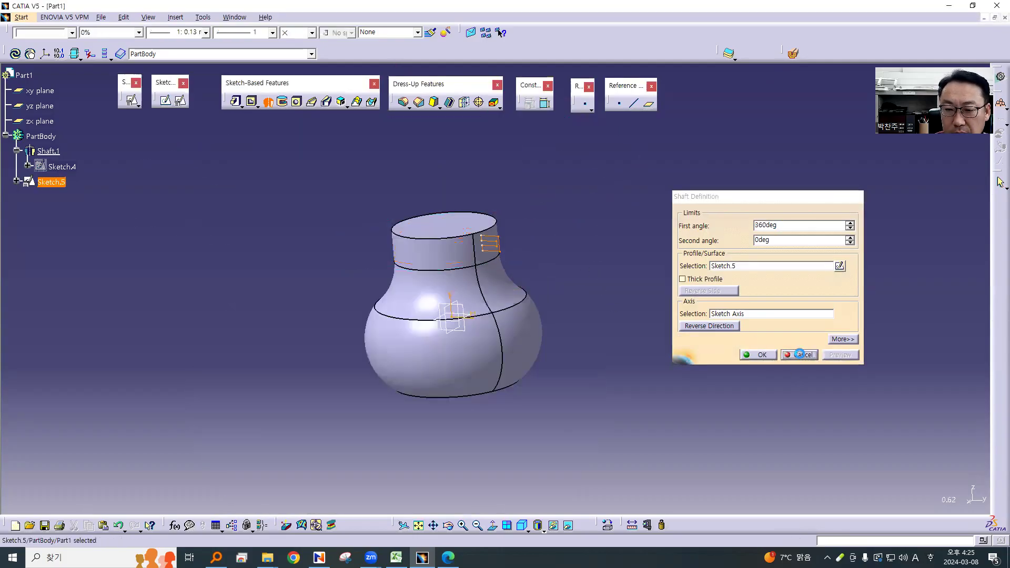
Cut the neck with a 360-degree Groove of the C-shaped profile around the sketch axis
left_click(283, 101)
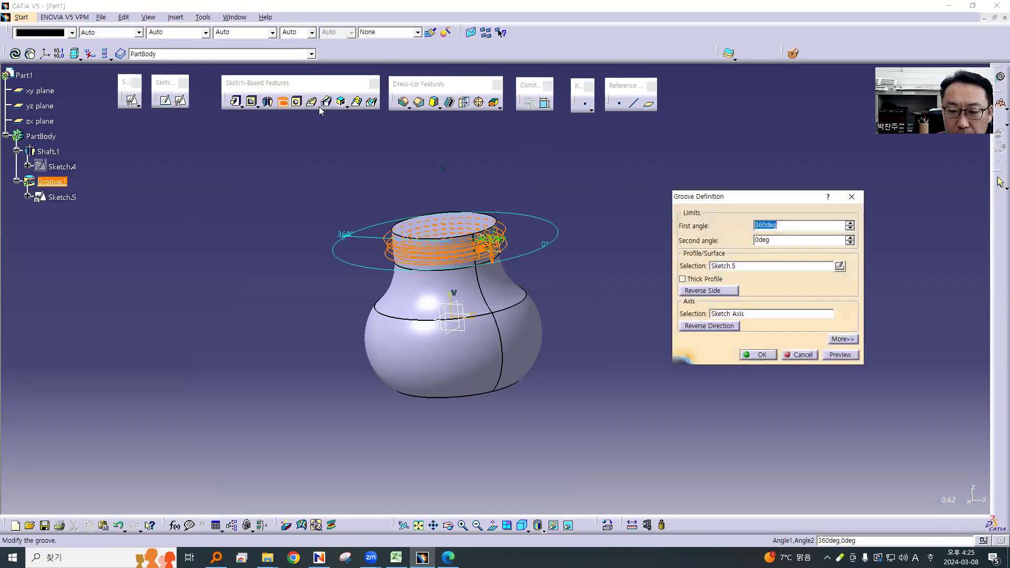
left_click(840, 356)
left_click(759, 355)
middle_click_drag(587, 282, 586, 192)
middle_click_drag(393, 309, 439, 239)
middle_click_drag(574, 246, 415, 290)
middle_click_drag(494, 259, 548, 279)
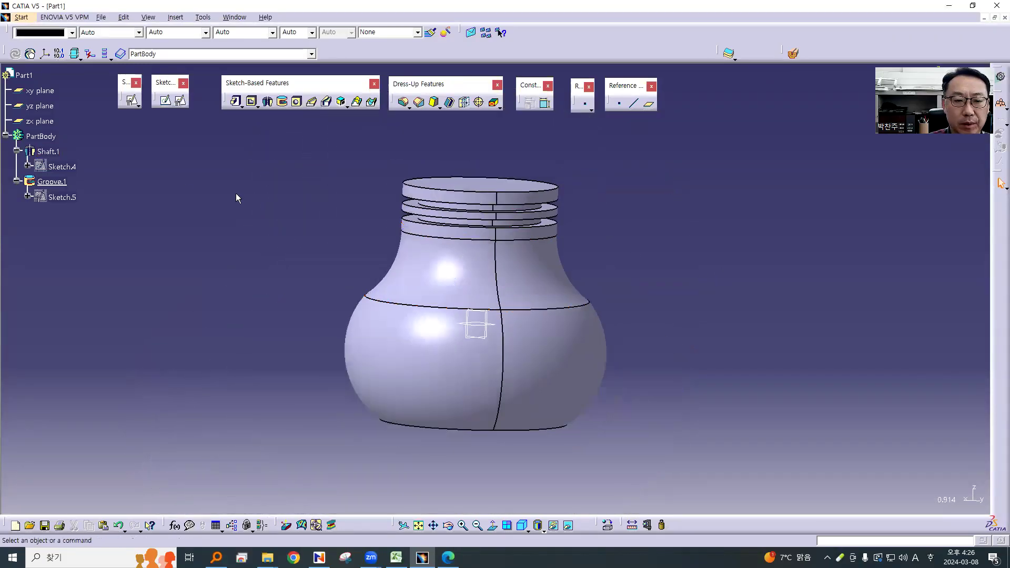
Reopen the groove's sketch and delete its vertical axis
double_click(59, 199)
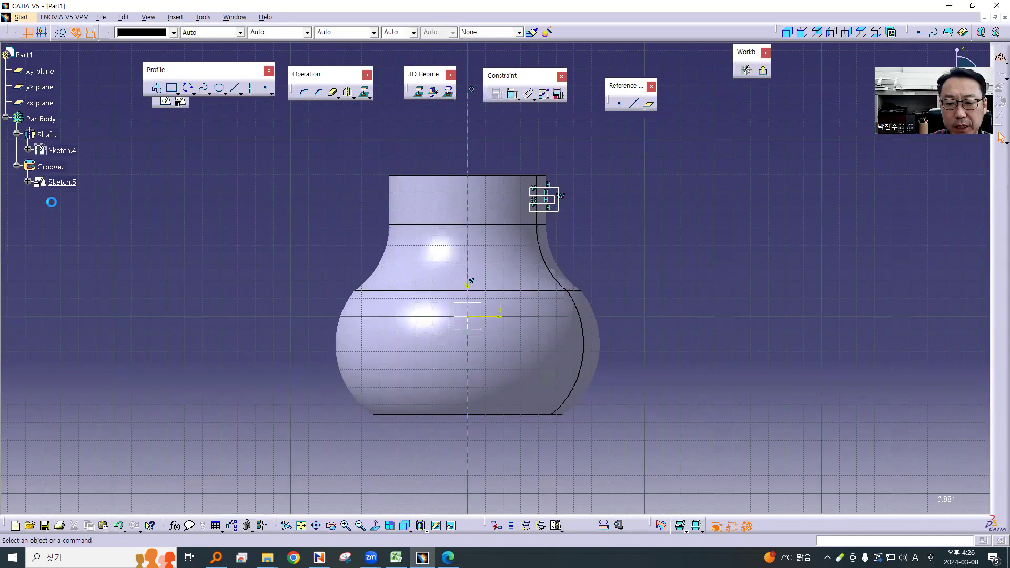
left_click(467, 144)
key("Delete")
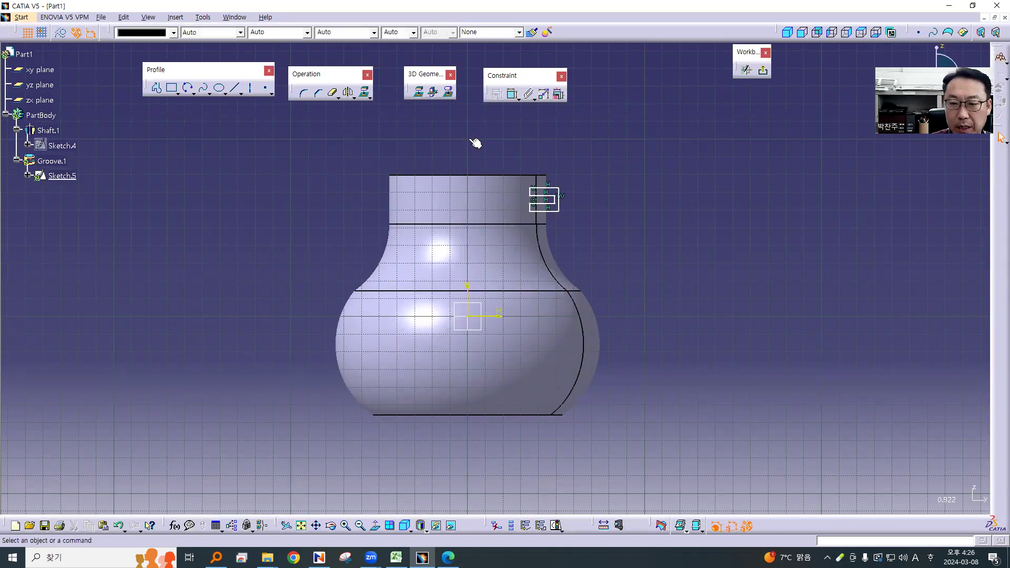
Exit the sketch and edit the failed groove to use the sketch's vertical direction as its axis
left_click(763, 70)
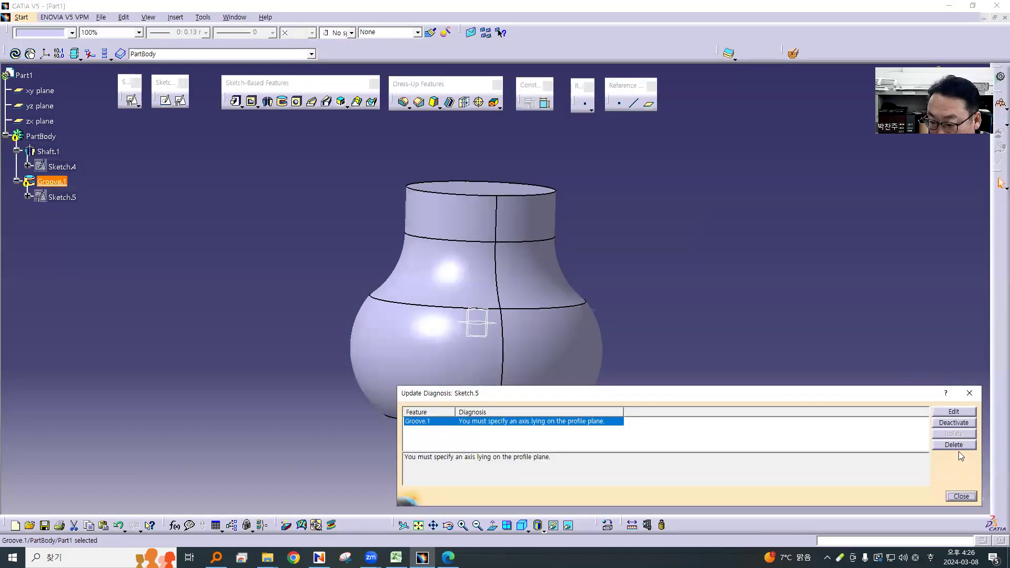
left_click(956, 412)
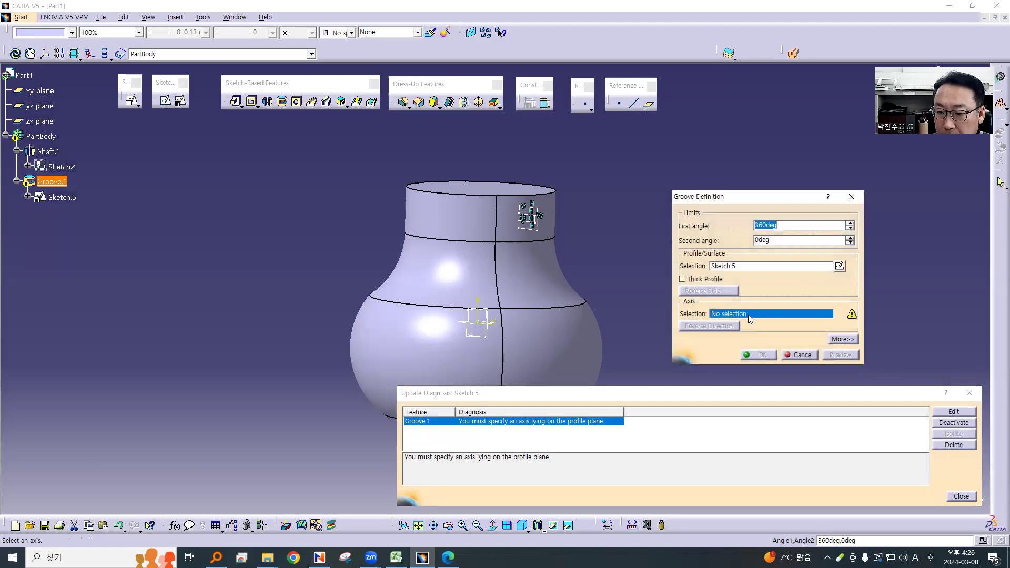
left_click(479, 302)
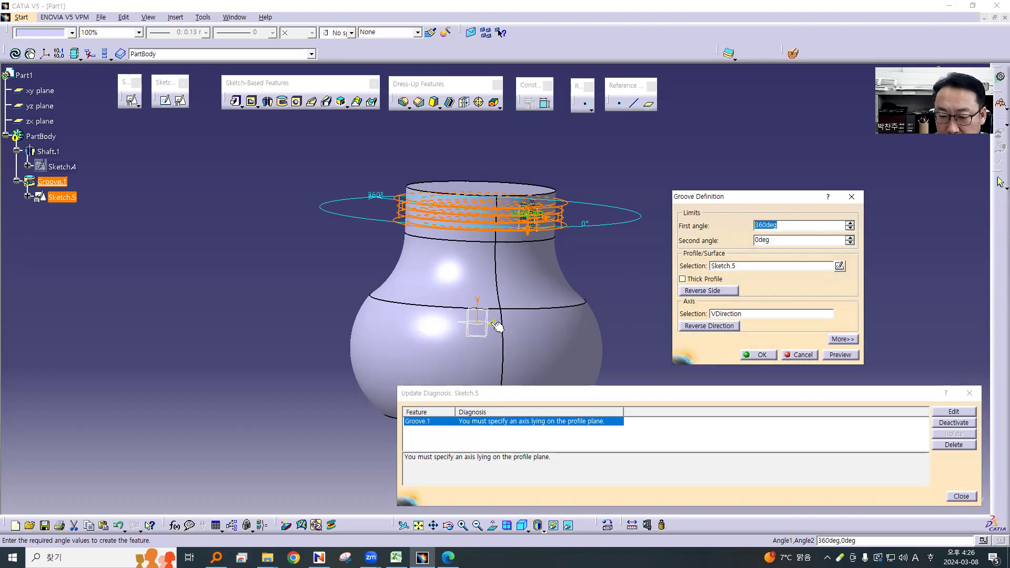
Try the sketch's horizontal direction as the groove's axis and examine the preview
left_click(739, 314)
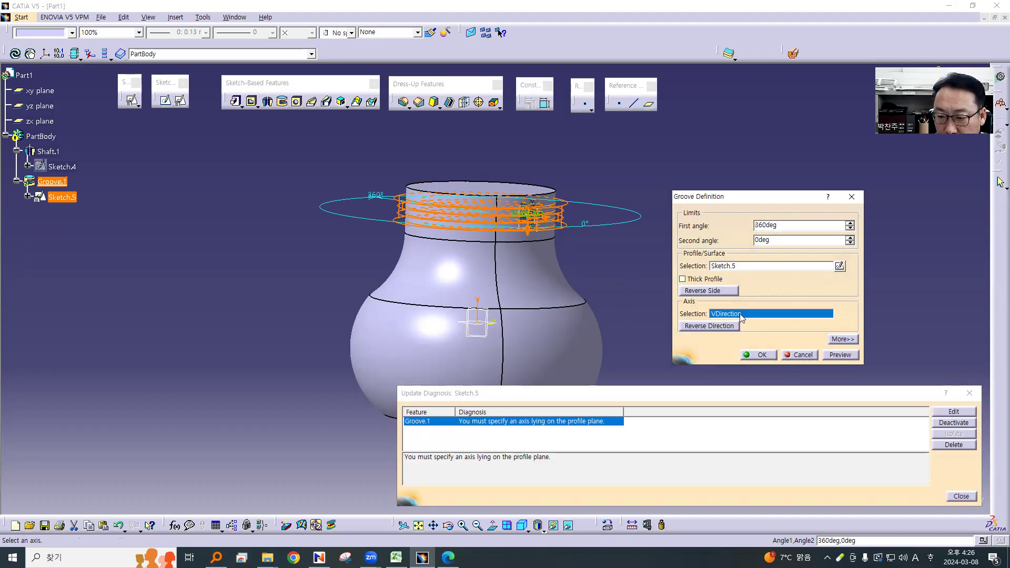
left_click(489, 323)
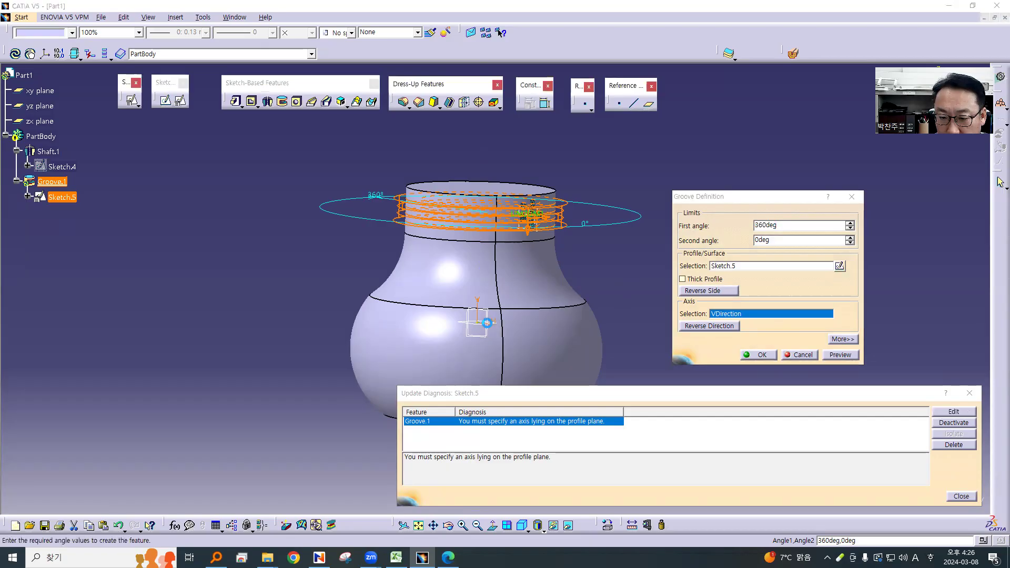
middle_click_drag(579, 315, 545, 233)
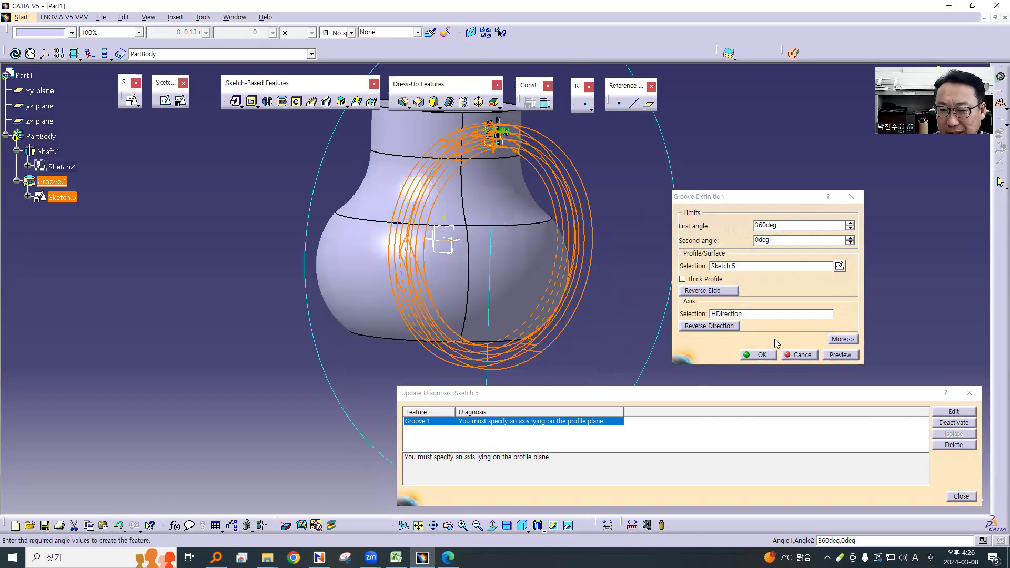
Set the groove's axis to the sketch's vertical direction and confirm the 360-degree groove on the neck
left_click(755, 314)
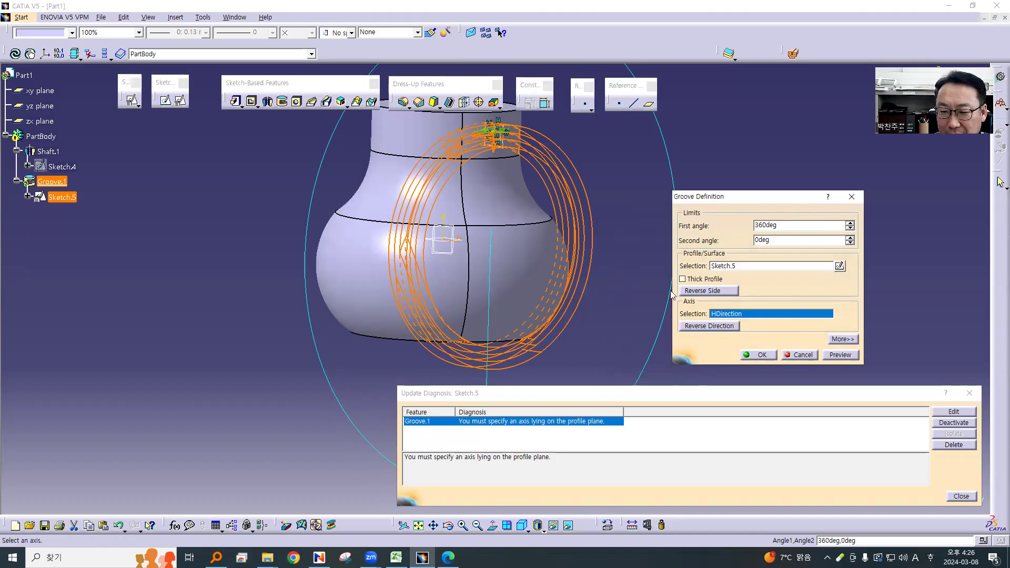
left_click(442, 218)
left_click(758, 355)
middle_click_drag(675, 256, 651, 308)
left_click(652, 314)
middle_click_drag(661, 241, 559, 329)
left_click(640, 253)
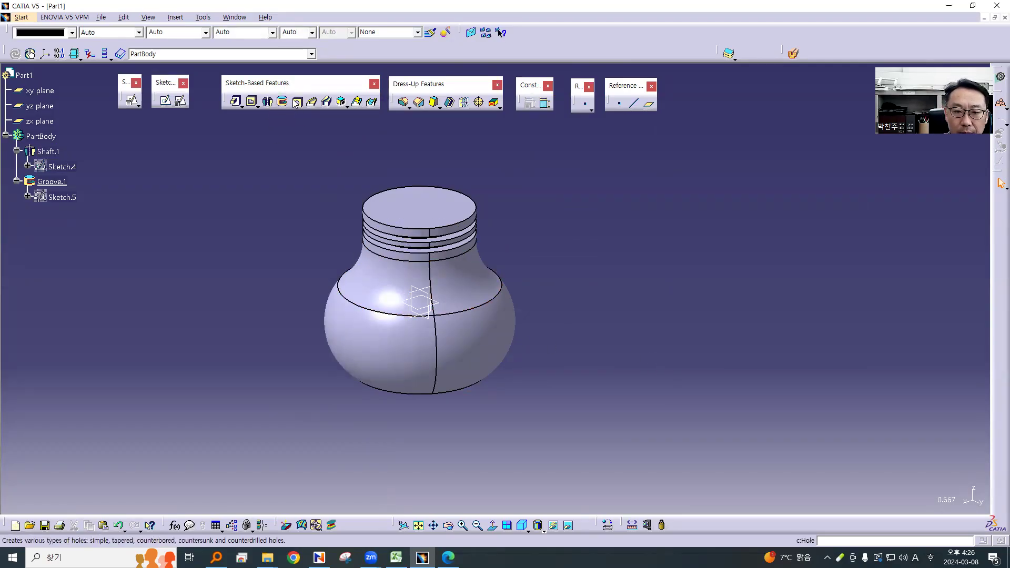
Sketch a rectangle on the xy plane beside the jar and exit the sketch
middle_click_drag(605, 248, 518, 279)
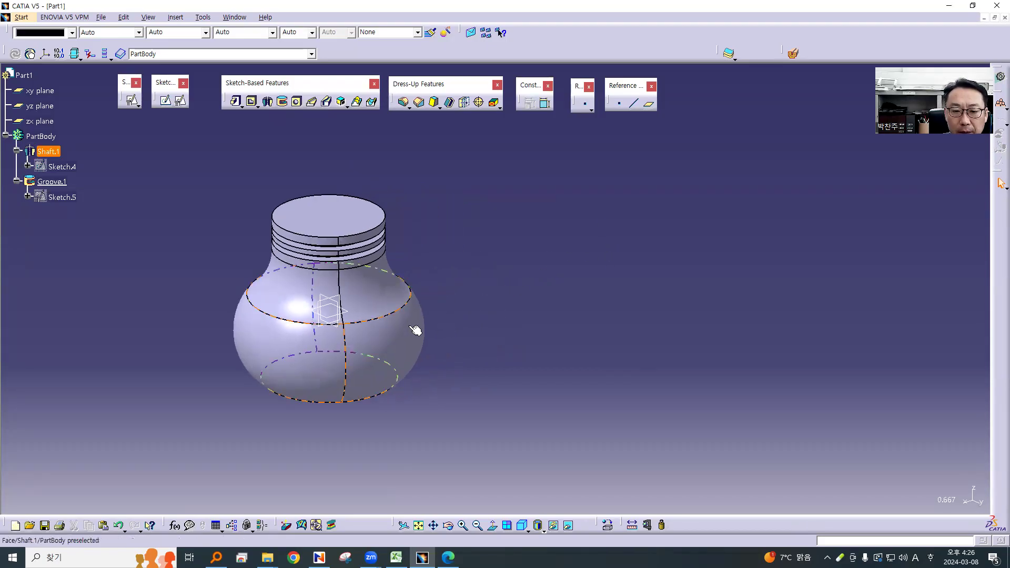
left_click(328, 310)
left_click(165, 100)
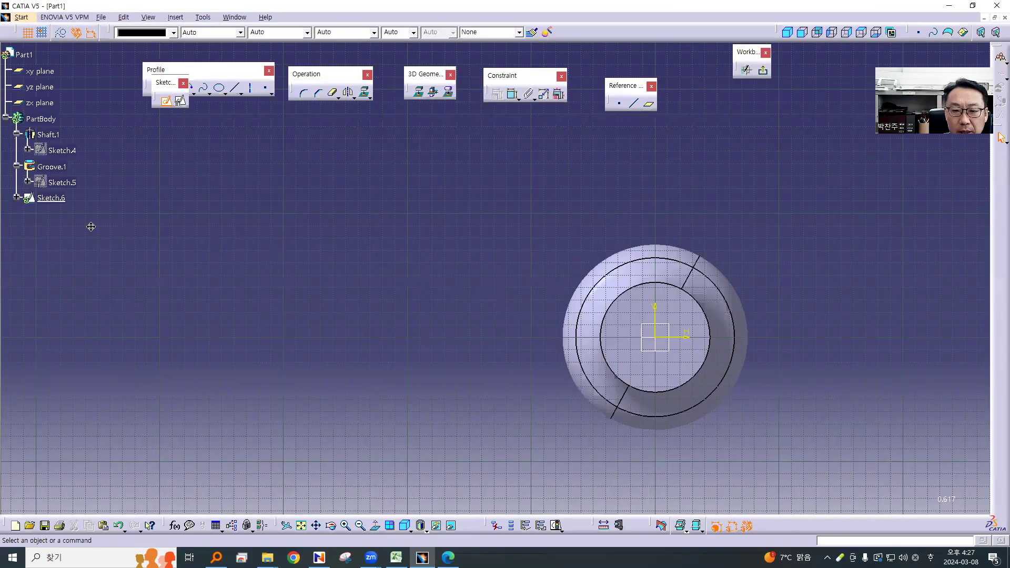
left_click(519, 201)
left_click(742, 341)
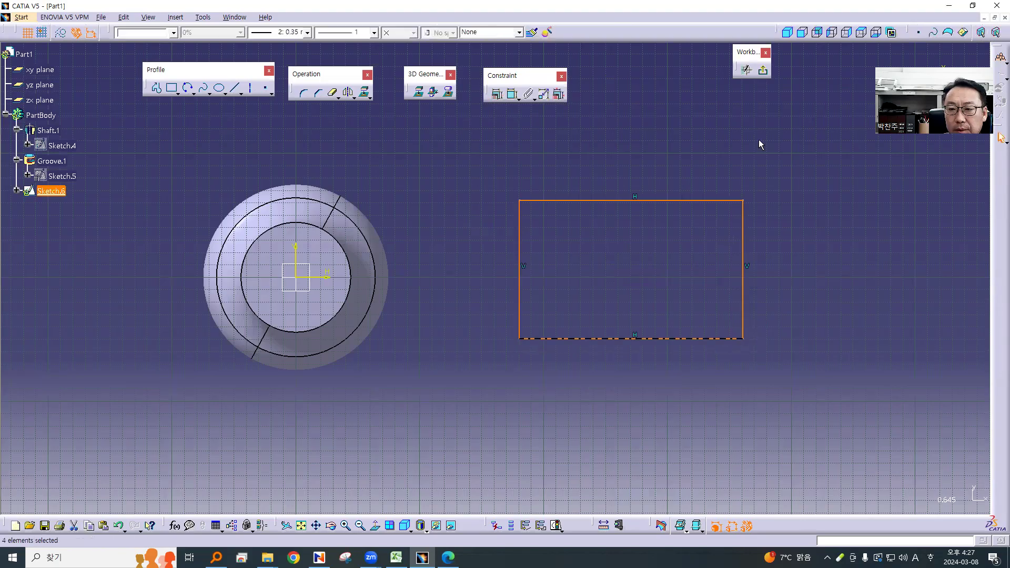
left_click(763, 70)
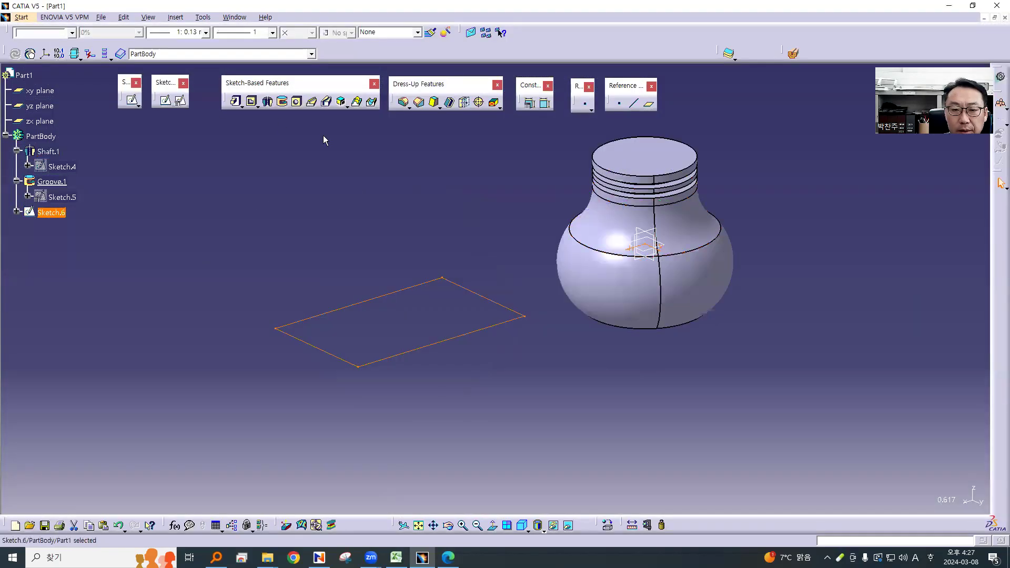
Pad the rectangle 50 mm upward into a separate block
left_click(235, 102)
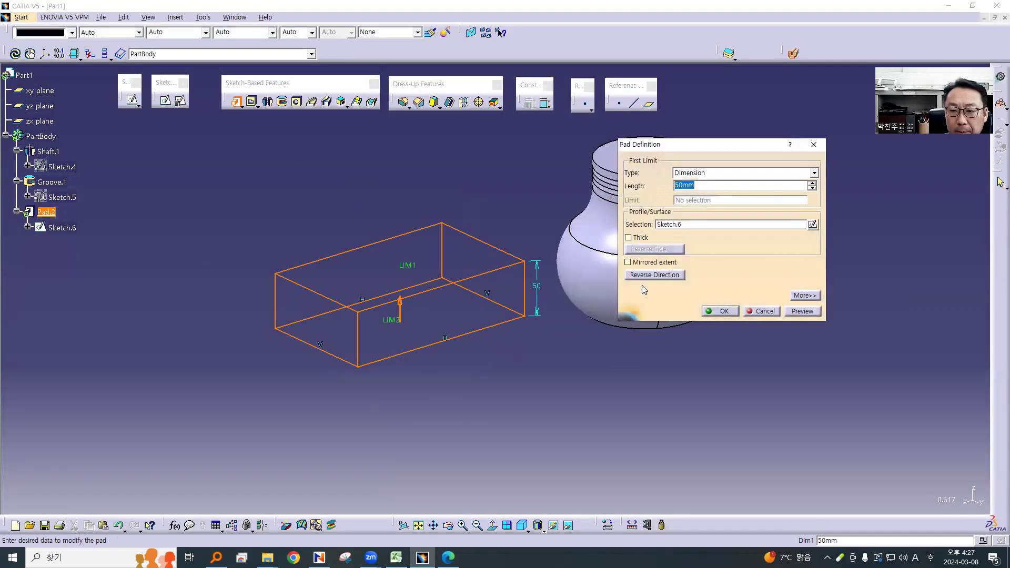
left_click(722, 311)
middle_click_drag(496, 364, 728, 351)
middle_click_drag(471, 384, 500, 424)
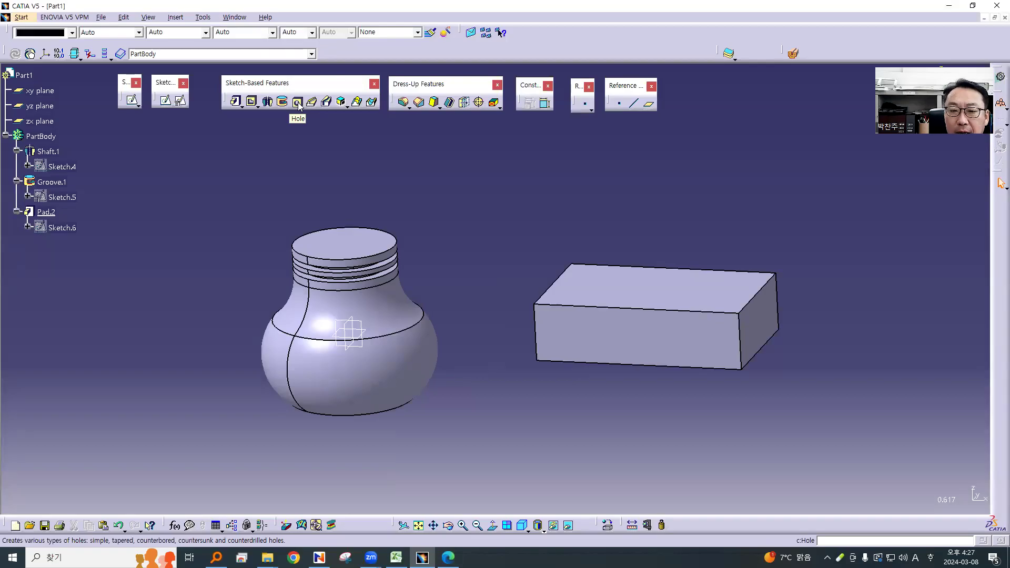
Create a positioned sketch on the block's top face with a small circle near its back-left corner, and exit the sketch
mouse_move(424, 211)
middle_mouse_down()
mouse_move(772, 244)
mouse_move(758, 248)
middle_mouse_up()
left_click(608, 325)
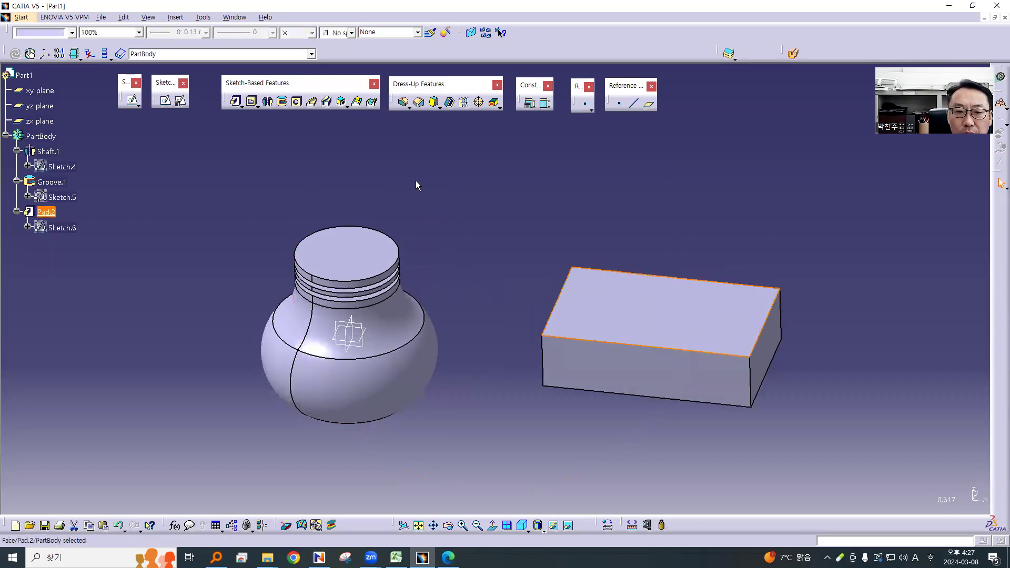
left_click(182, 105)
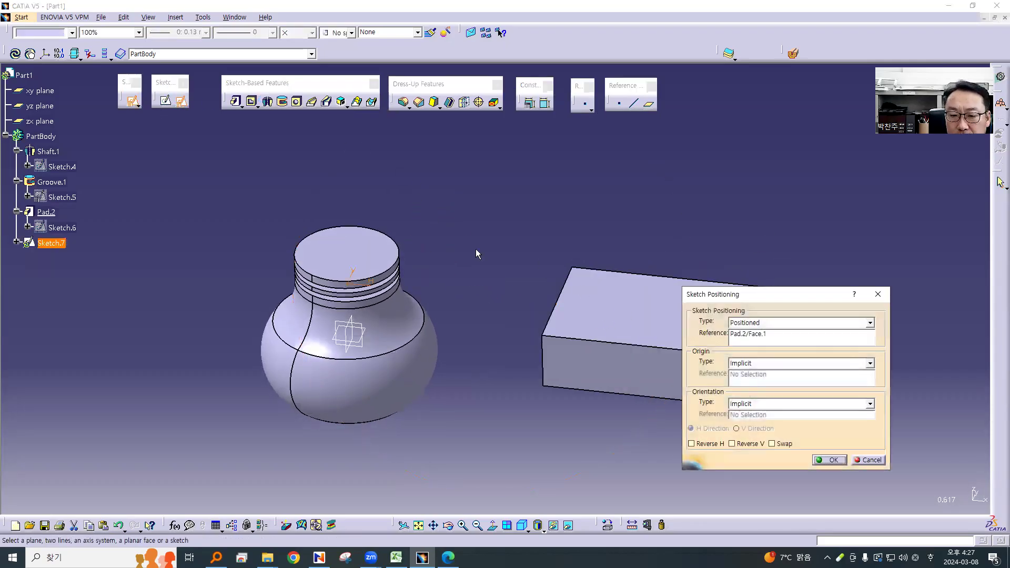
middle_click_drag(476, 248, 372, 232)
left_click(832, 461)
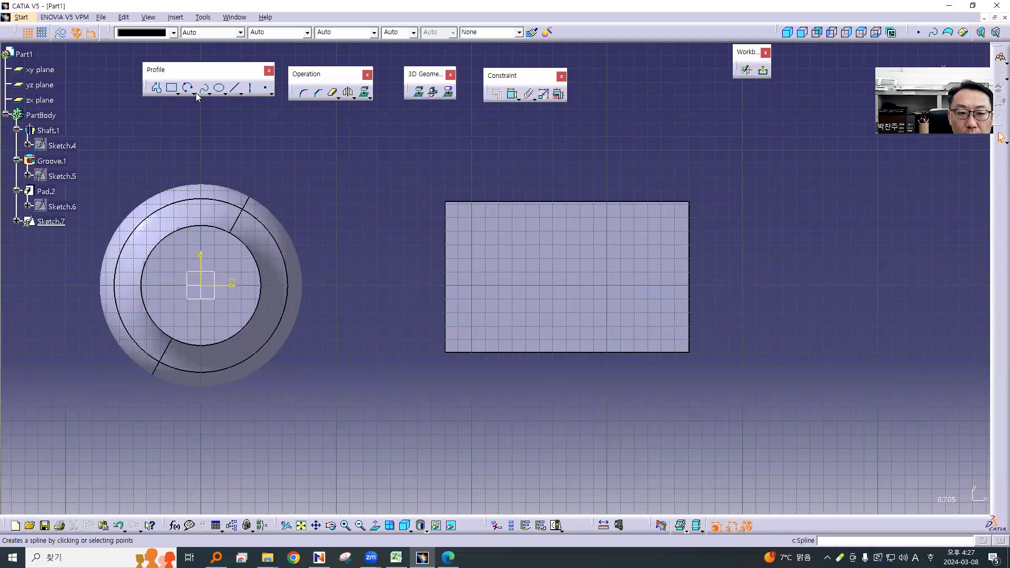
left_click(194, 94)
left_click(208, 104)
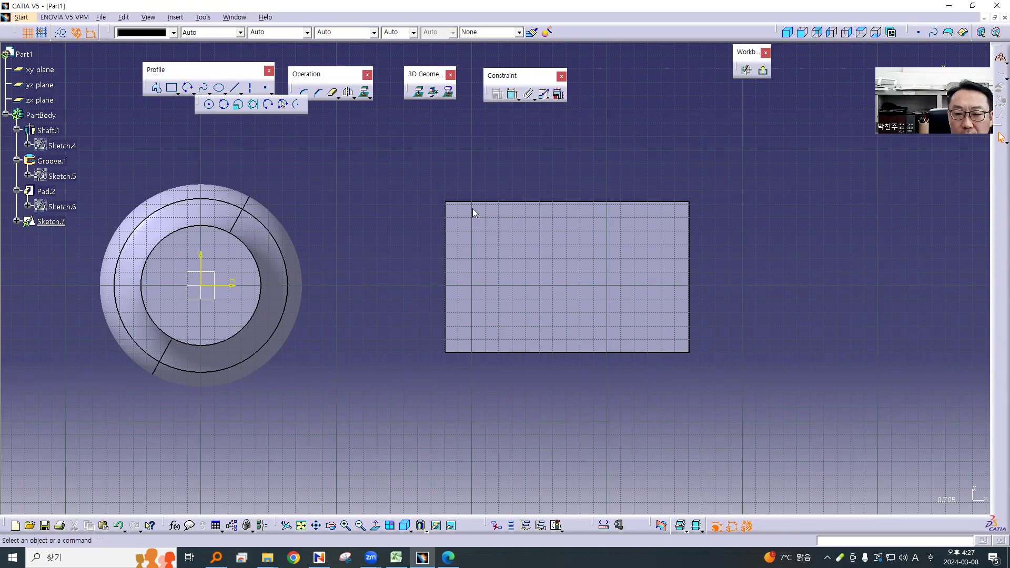
left_click(478, 226)
left_click(493, 232)
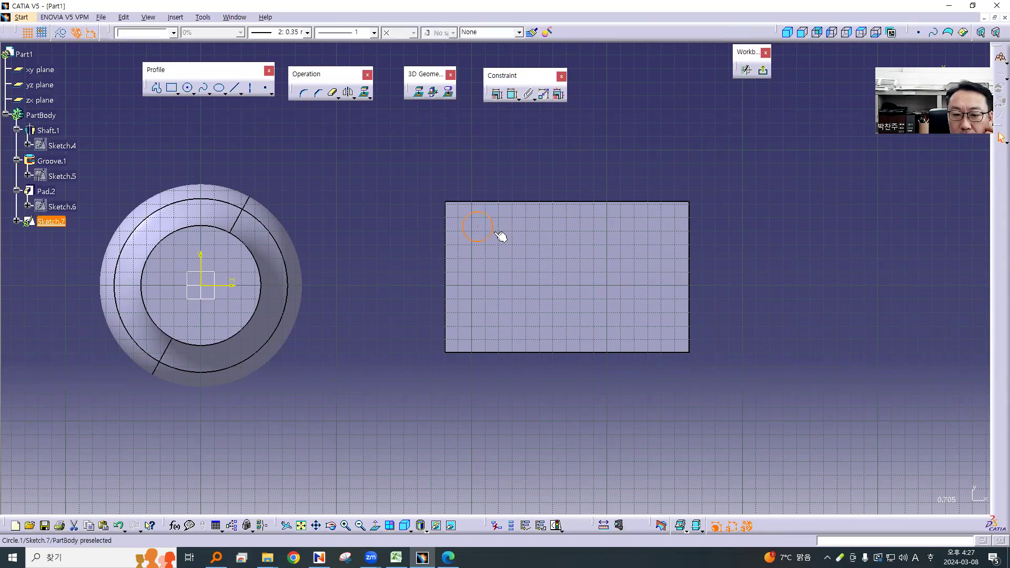
left_click(746, 71)
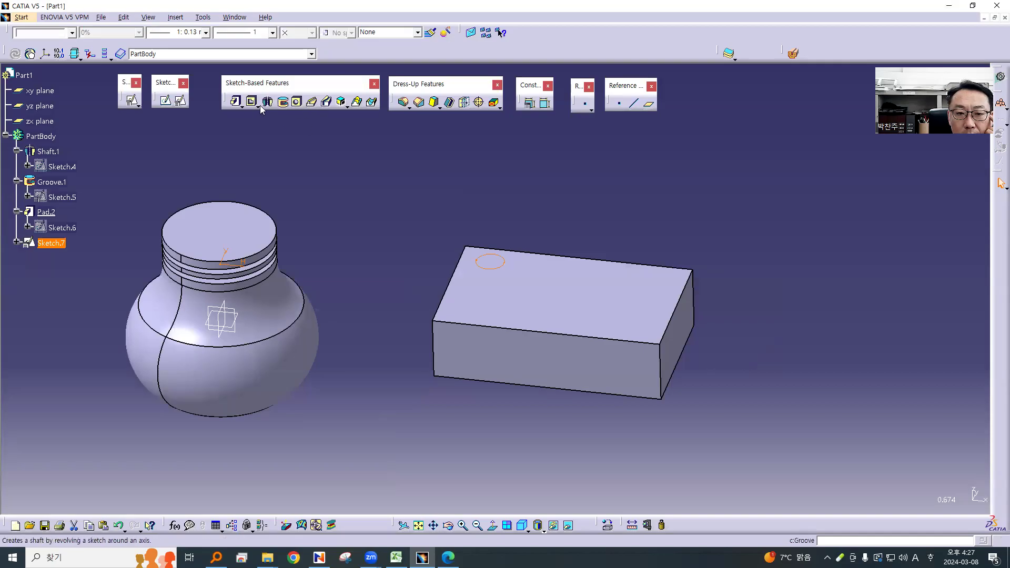
Cut the circle into the block with a 50 mm deep Pocket
left_click(253, 103)
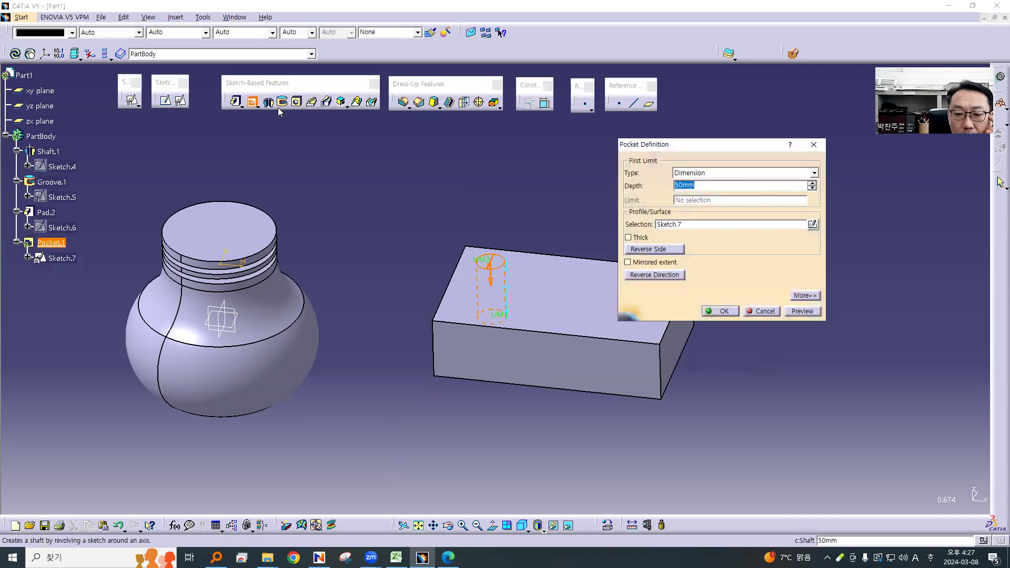
left_click(723, 310)
middle_click_drag(558, 192, 542, 231)
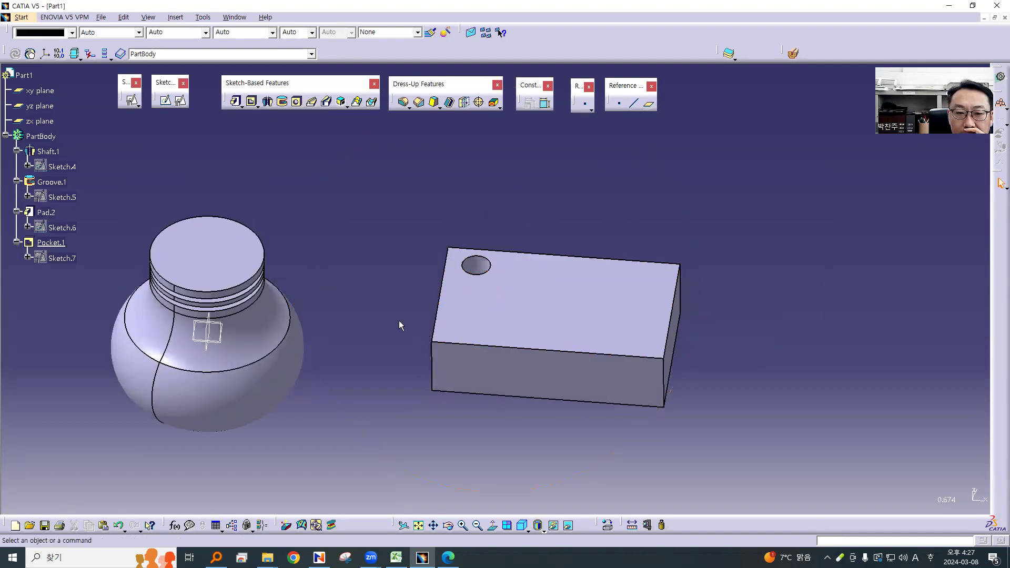
Start a 10 mm diameter blind Hole on the block's top face near the front-left corner, referenced to the left and front edges
left_click(297, 102)
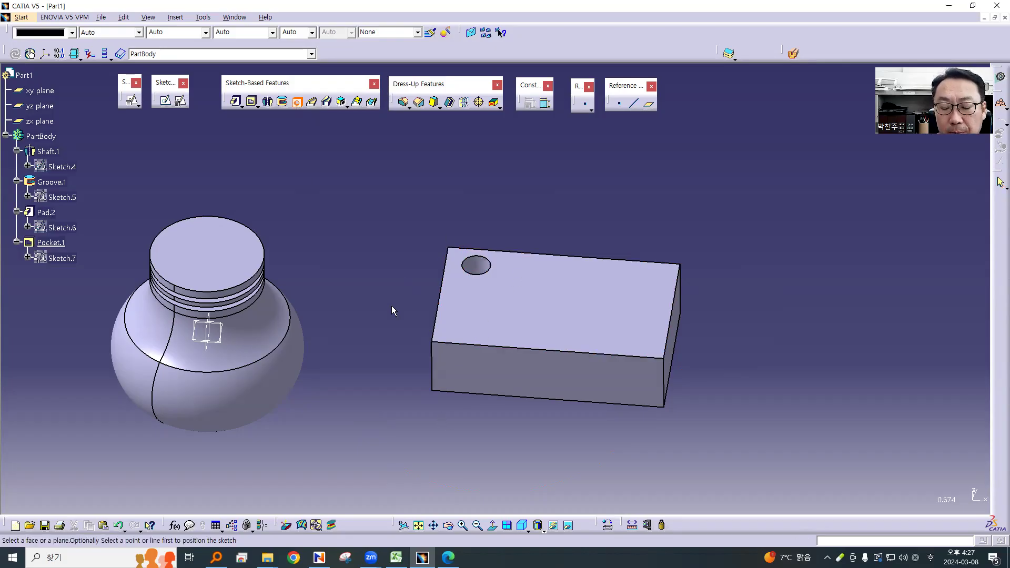
left_click(444, 319)
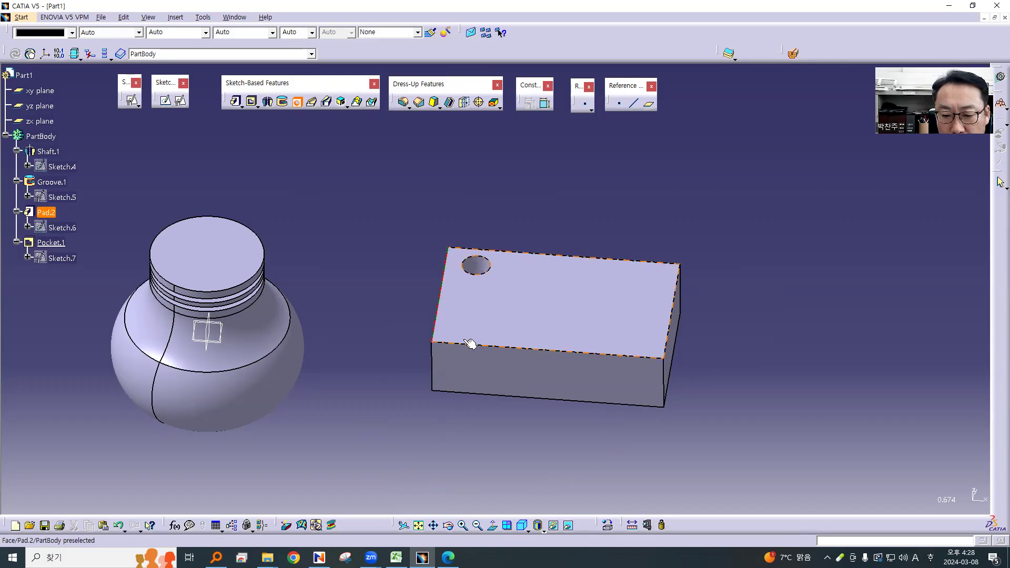
left_click(472, 347)
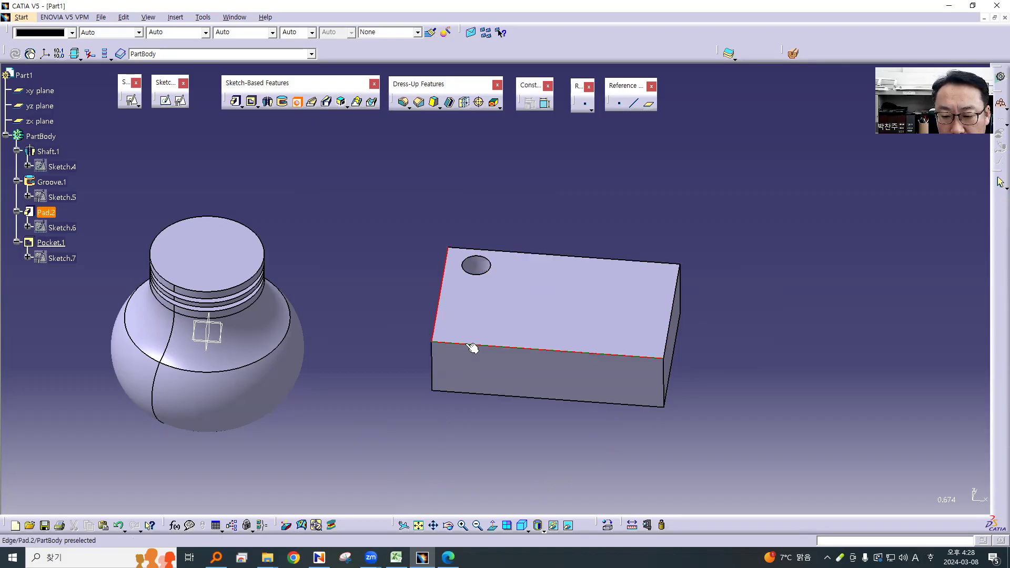
left_click(458, 317)
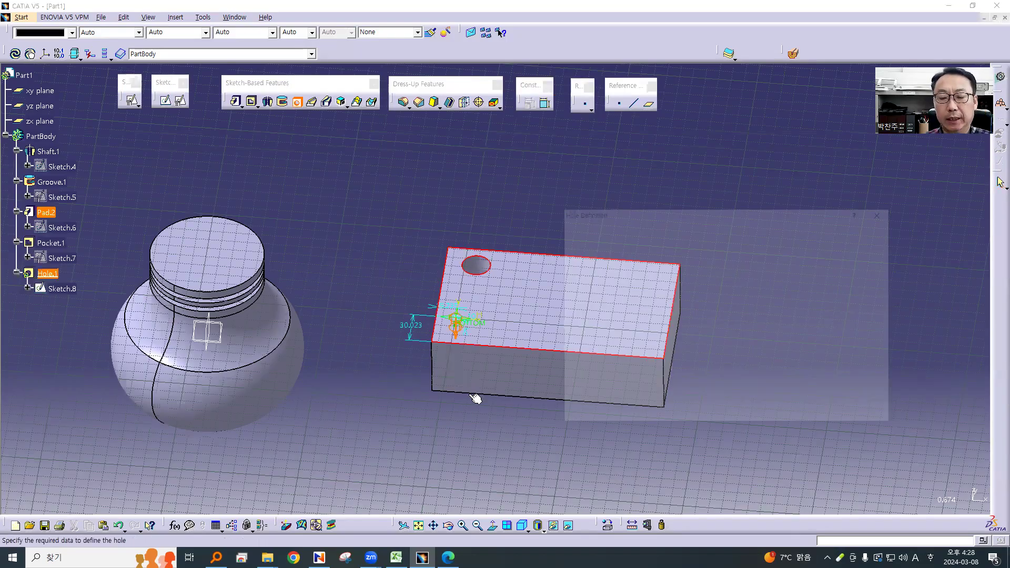
middle_click_drag(365, 392, 278, 357)
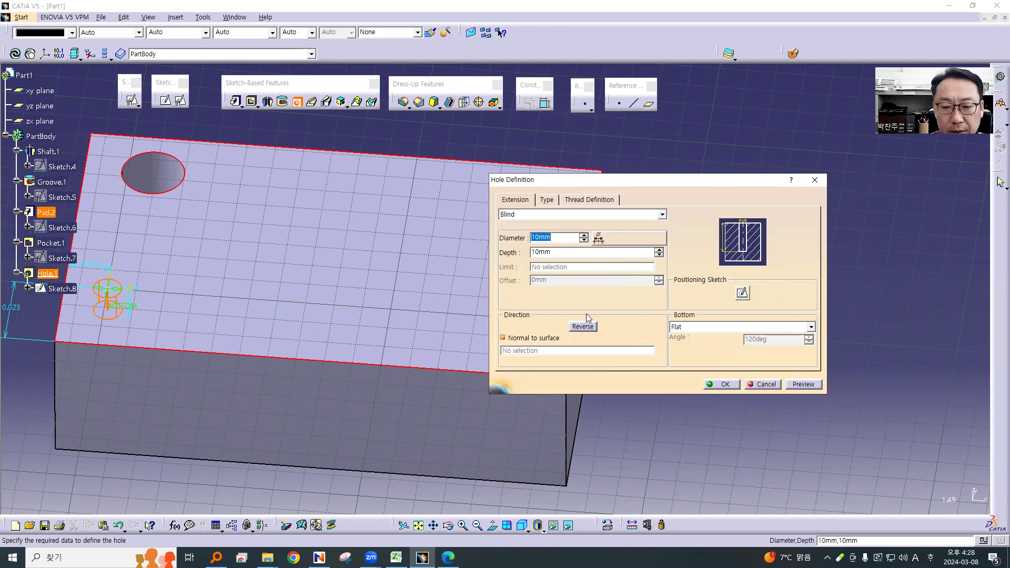
middle_click_drag(293, 311, 361, 310)
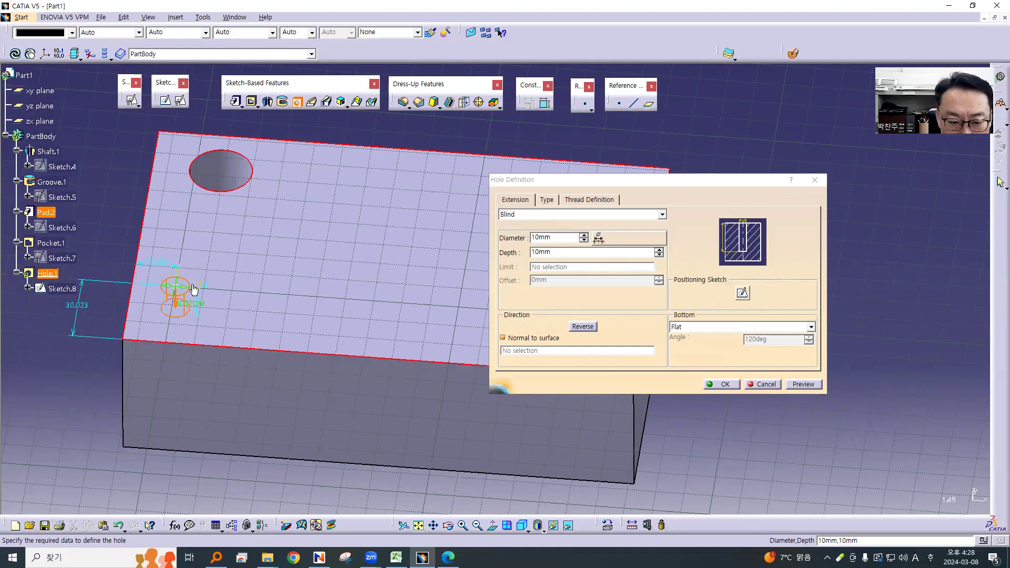
Set the hole centre 20 mm from the block's left and front edges in its positioning sketch, and exit the sketch
left_click(743, 293)
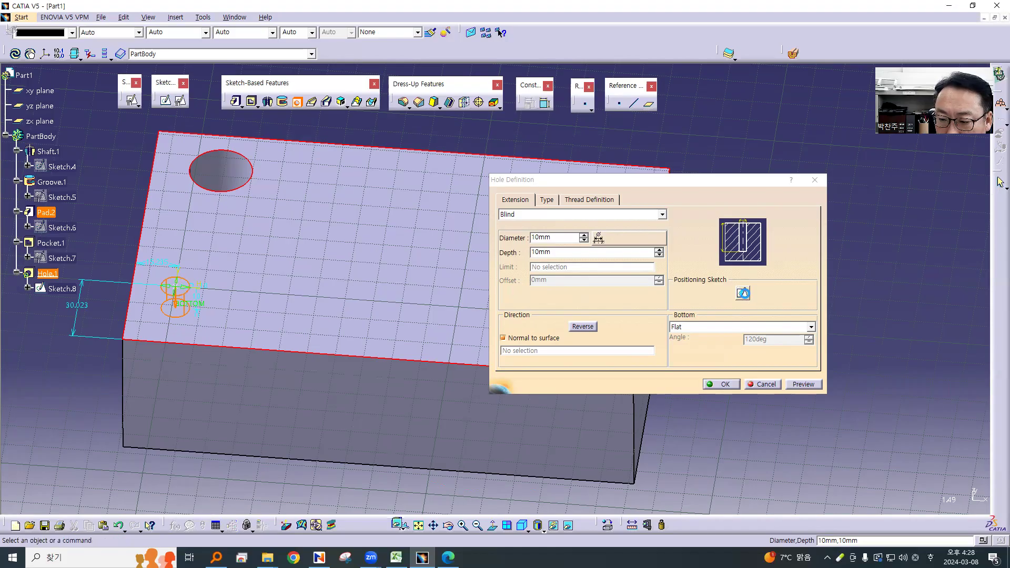
middle_click_drag(293, 441, 516, 413)
double_click(344, 249)
type("35")
key("Return")
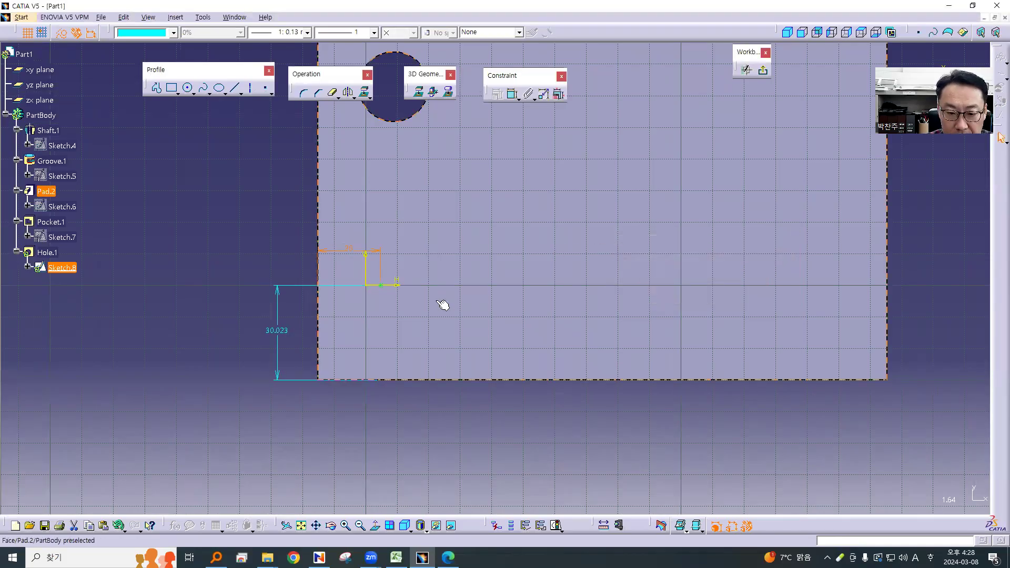
double_click(280, 332)
type("35")
key("Return")
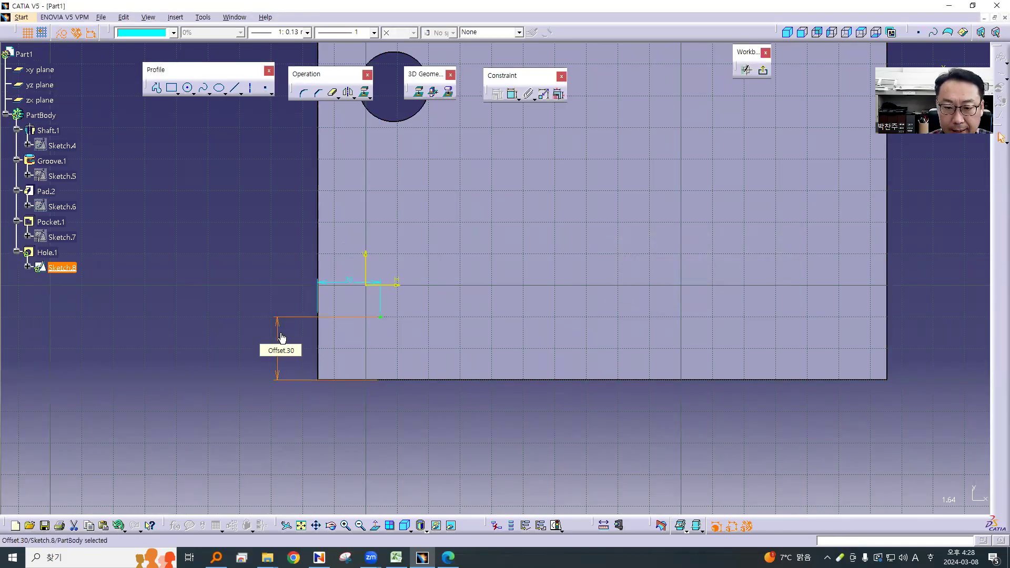
left_click(357, 408)
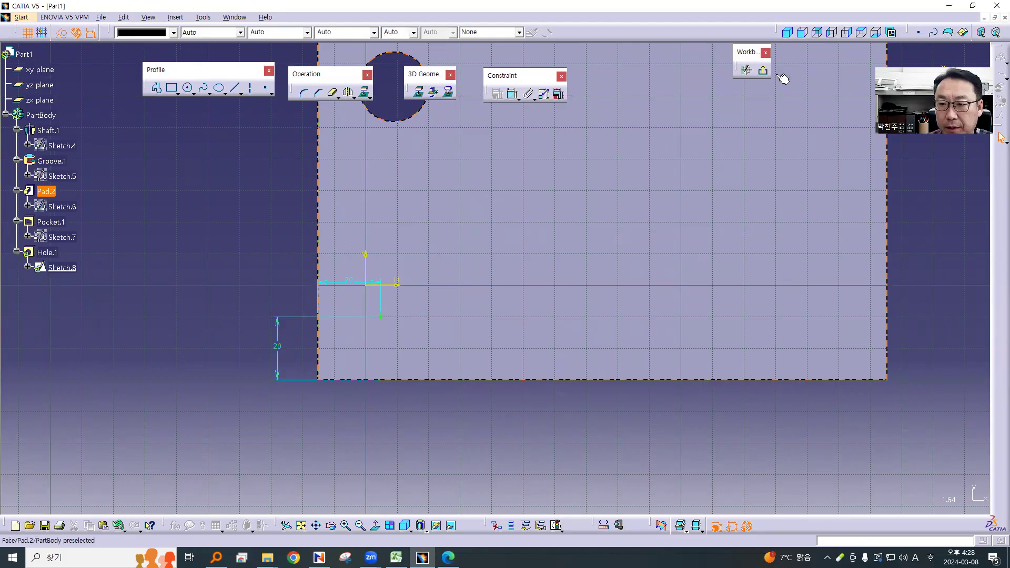
left_click(763, 70)
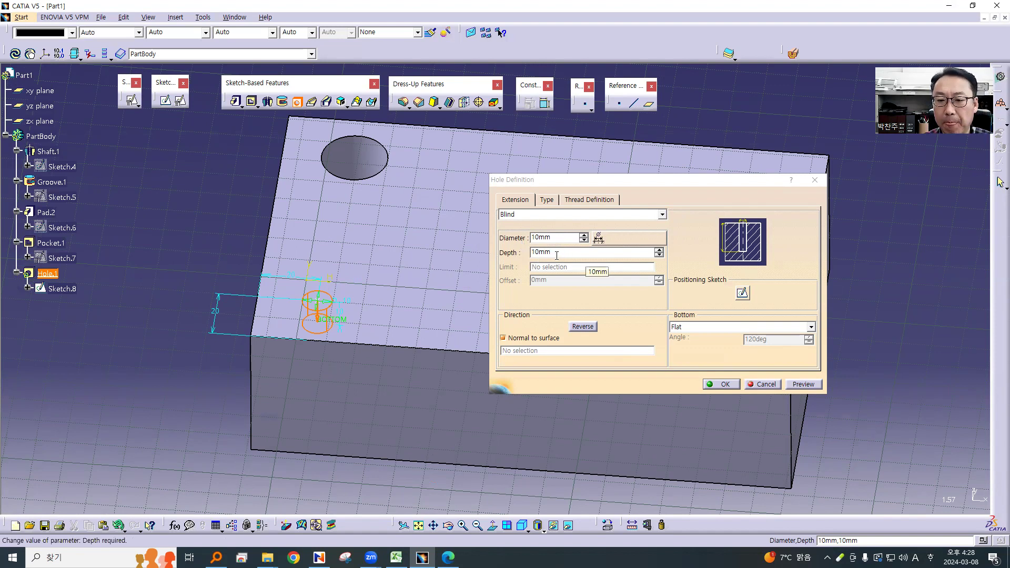
Try the Up To Next extension for the hole, and switch it back to Blind
left_click_drag(557, 256, 510, 256)
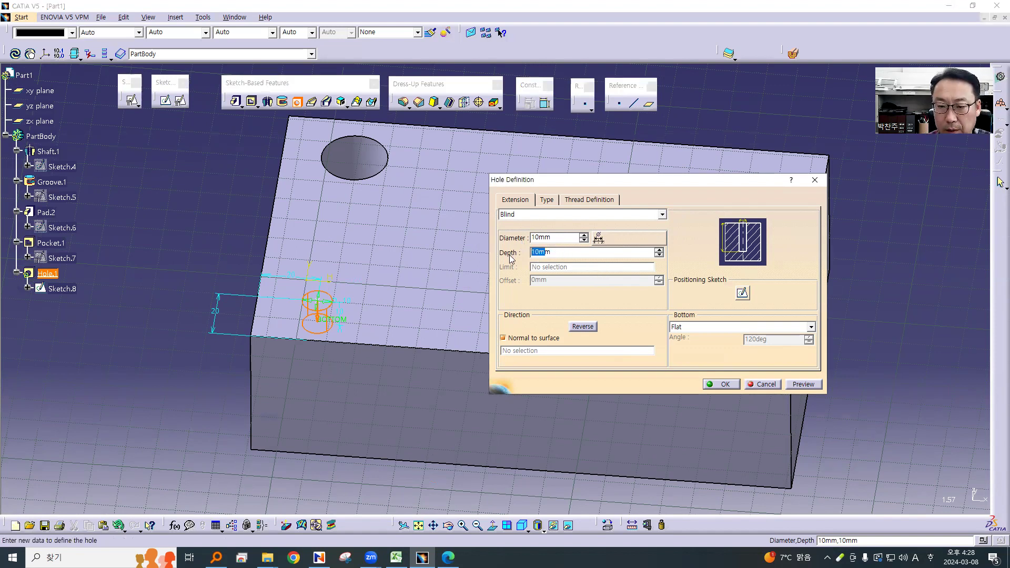
left_click(603, 215)
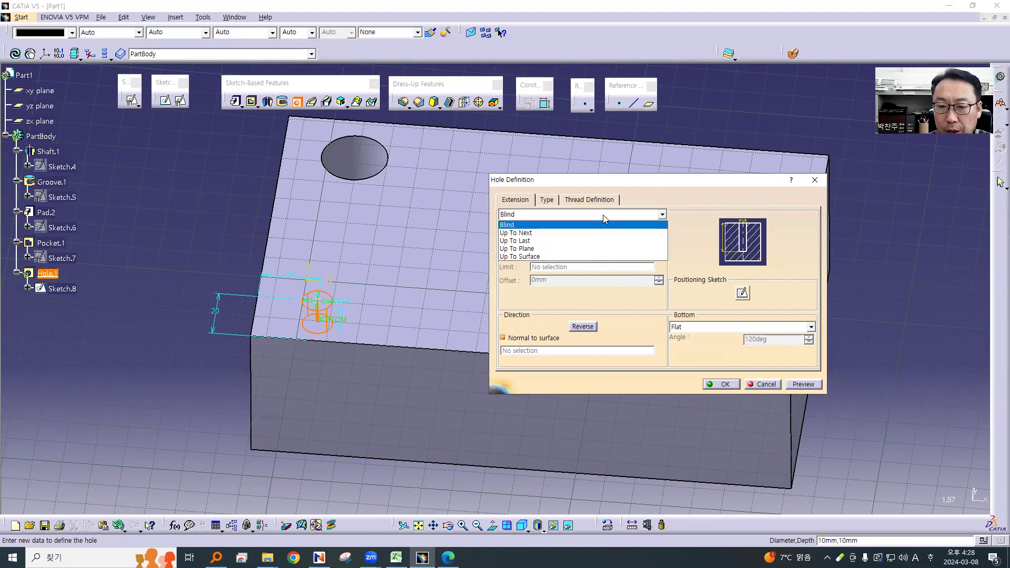
left_click(544, 234)
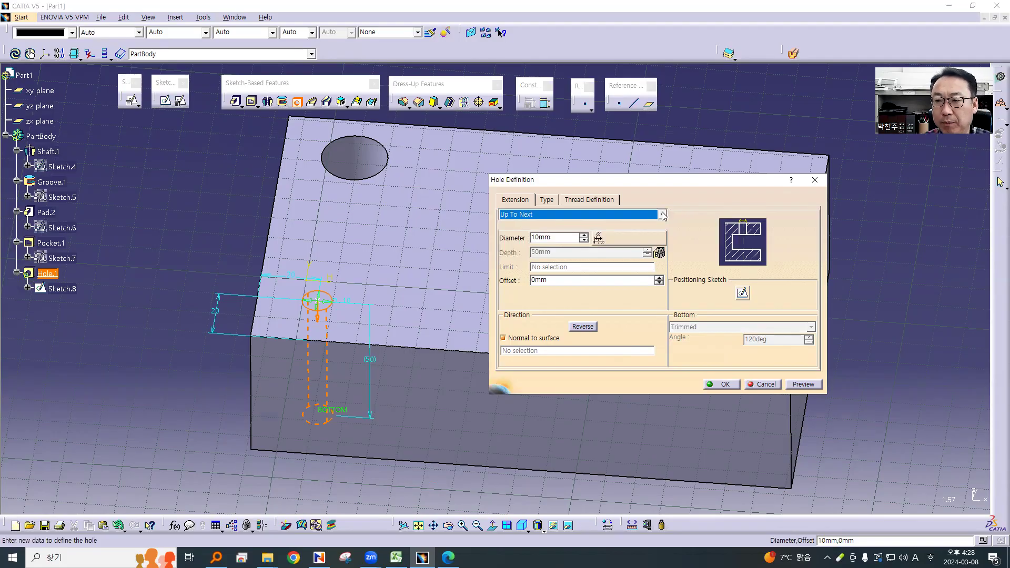
left_click(662, 215)
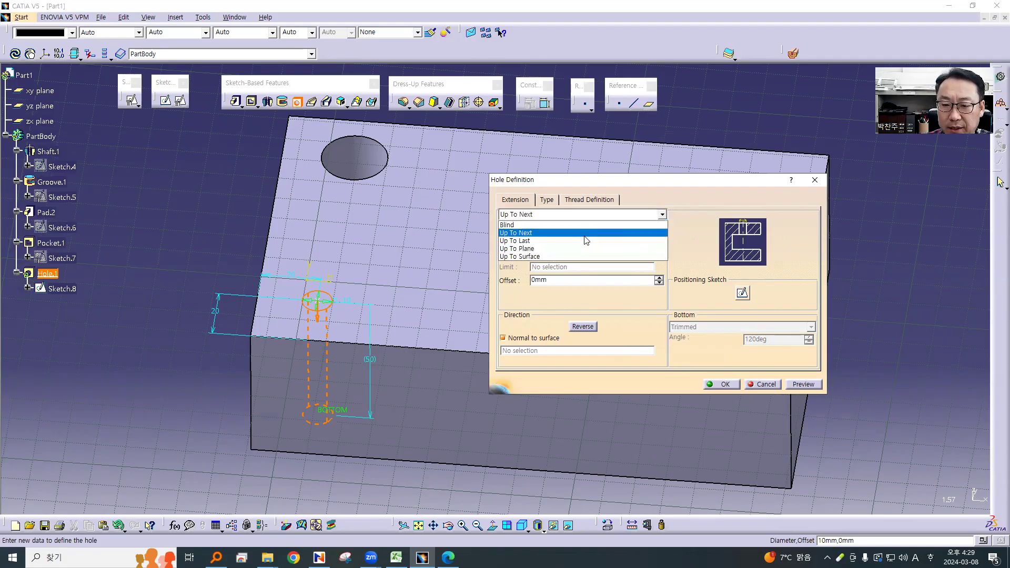
left_click(631, 224)
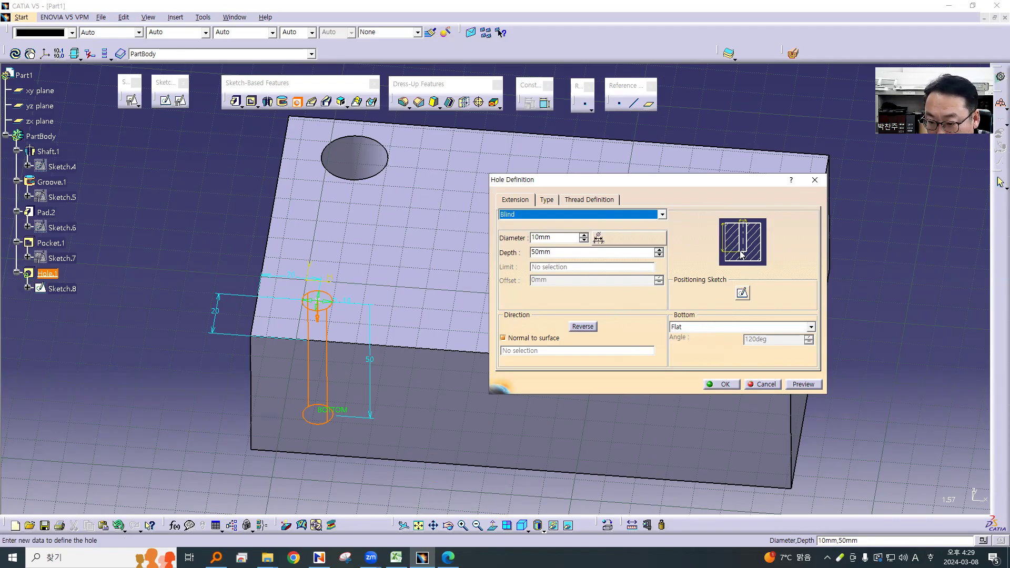
Give the blind hole a V-Bottom and set its depth to 30 mm
left_click(702, 326)
left_click(699, 342)
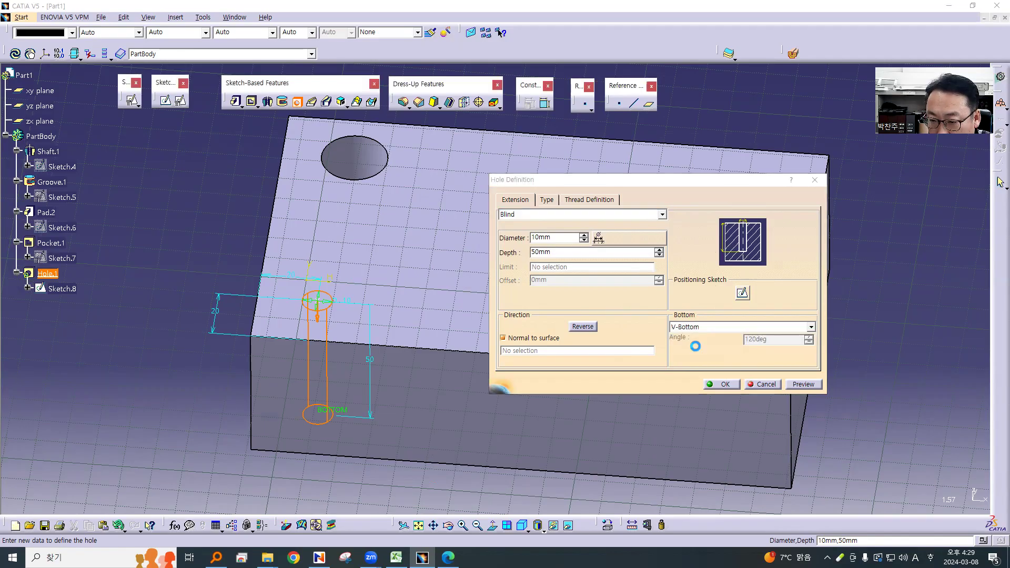
middle_click_drag(363, 451, 442, 363)
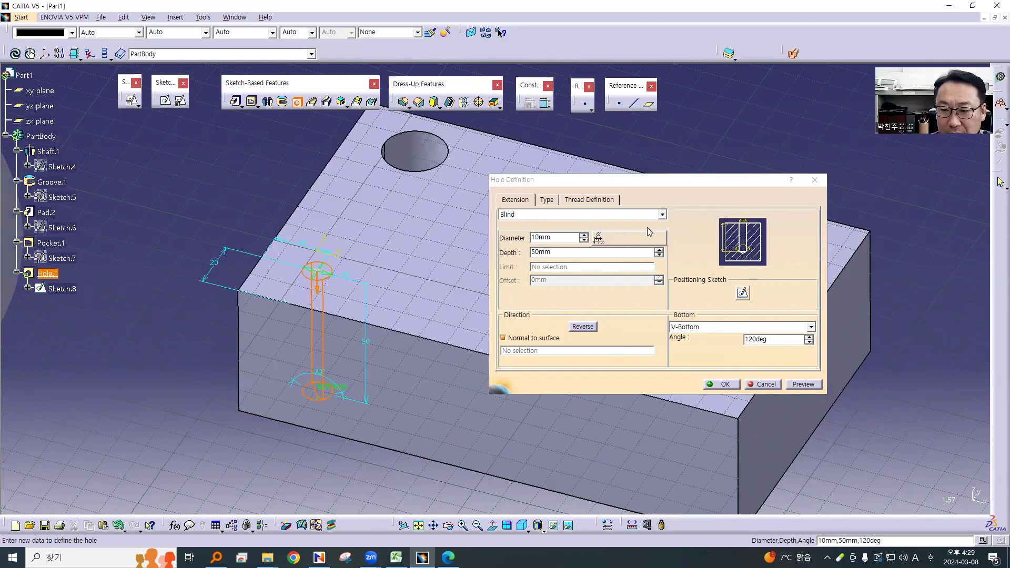
double_click(565, 252)
type("30")
key("Return")
middle_click_drag(375, 460, 330, 204)
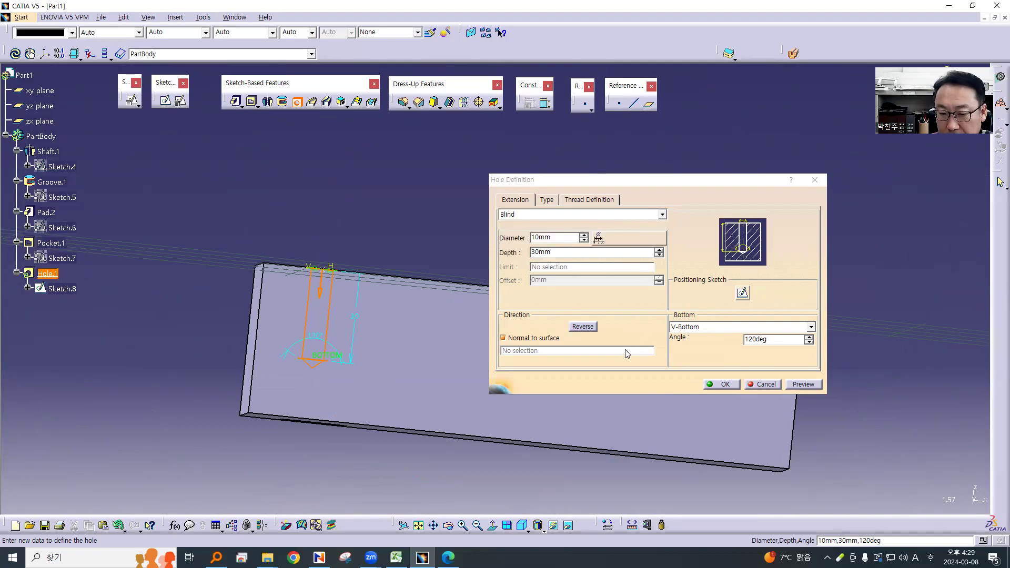
middle_click_drag(430, 313, 381, 395)
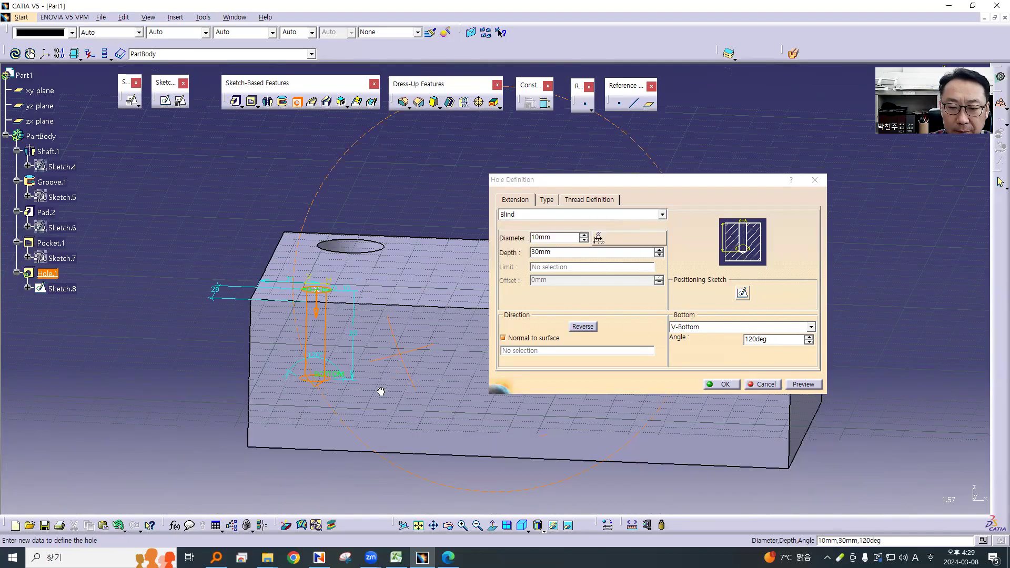
Change the hole type to Tapered with a taper angle of 60 degrees
left_click(548, 200)
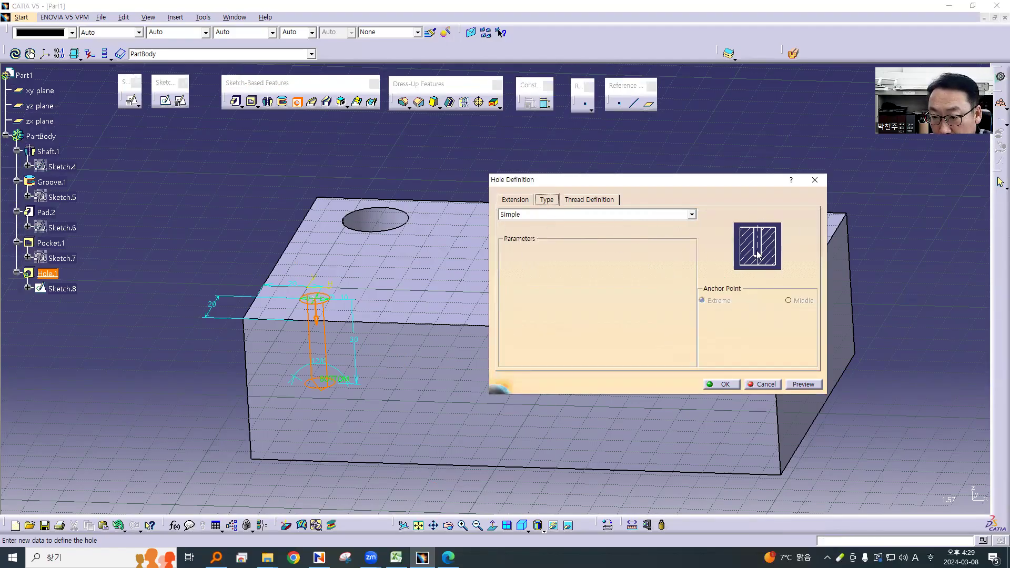
left_click(692, 214)
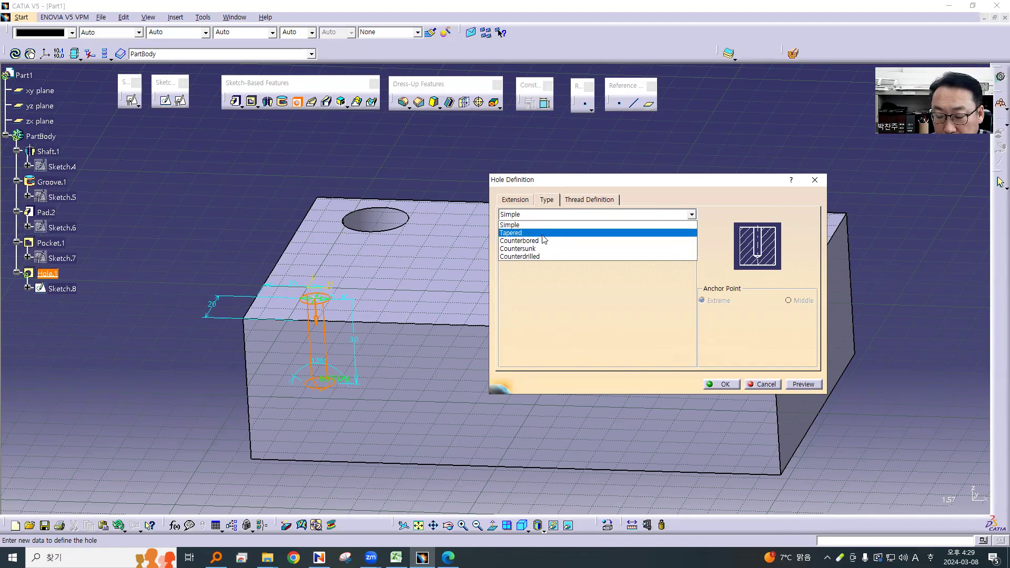
left_click(543, 234)
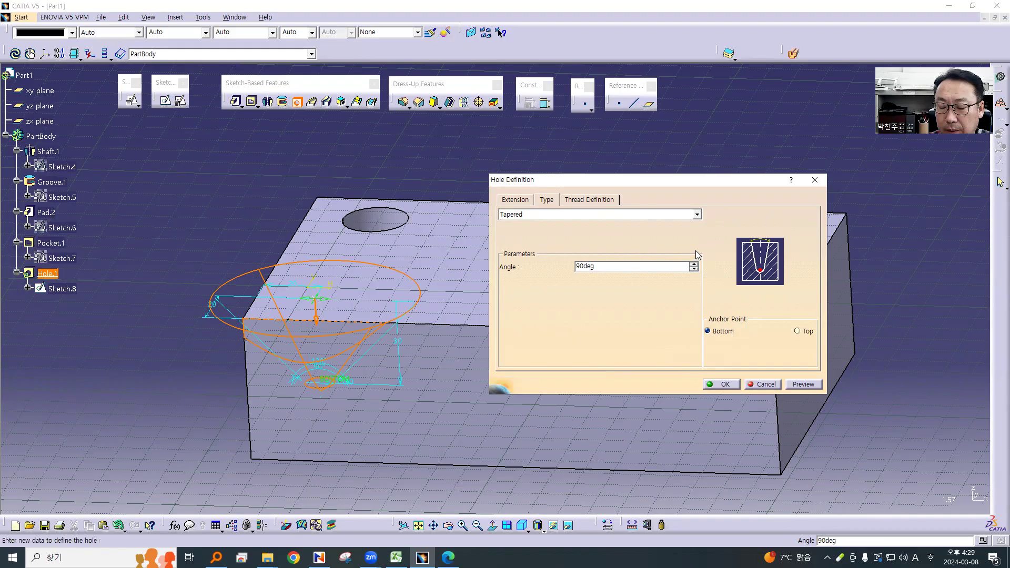
middle_click_drag(395, 282, 421, 282)
left_click_drag(623, 266, 515, 272)
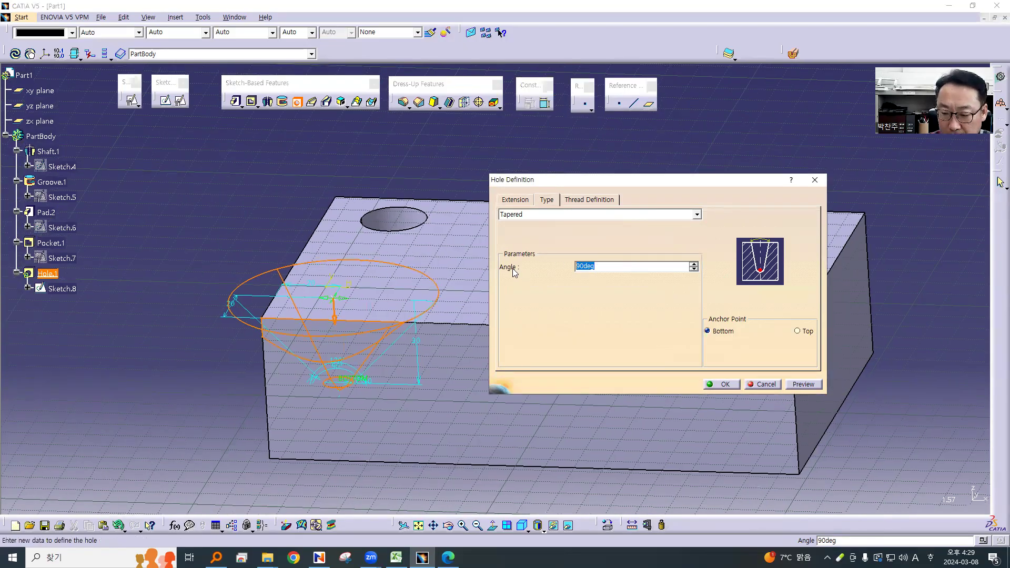
type("60")
key("Return")
Set the hole's taper angle to 80 degrees and preview the tapered cut in the block
type("80")
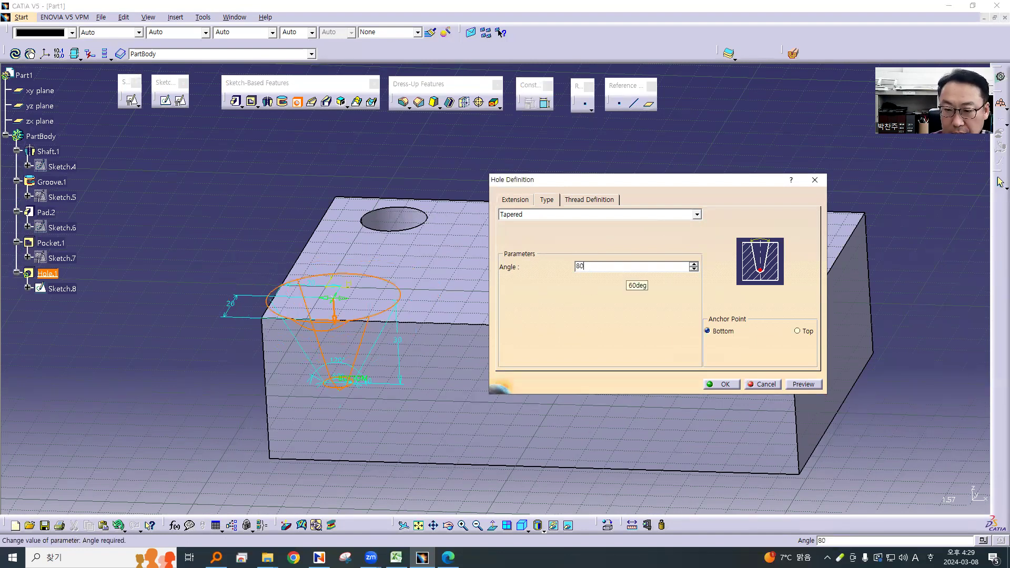
key("Return")
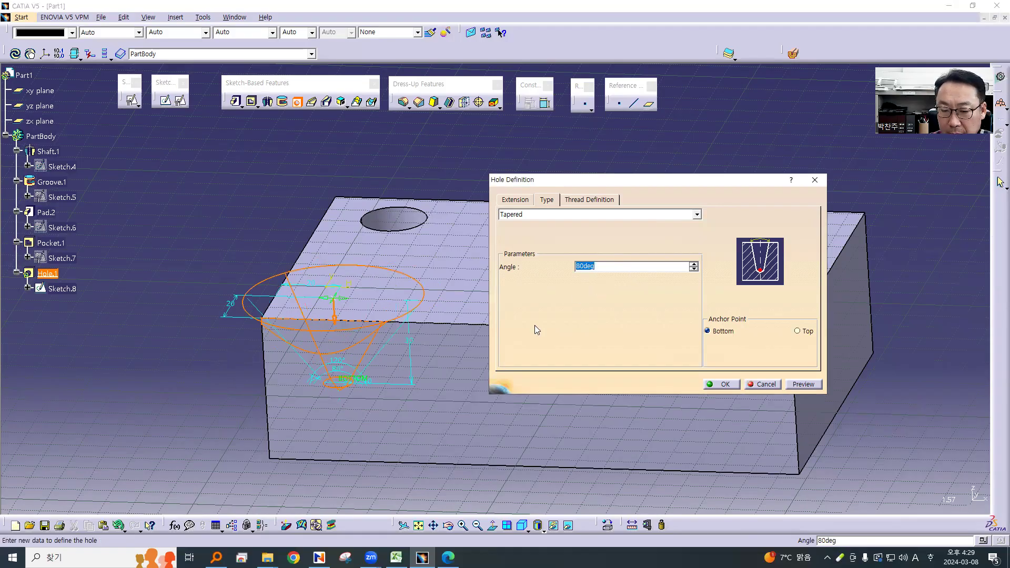
left_click(803, 384)
mouse_move(442, 371)
middle_mouse_down()
mouse_move(455, 411)
mouse_move(426, 420)
mouse_move(440, 402)
middle_mouse_up()
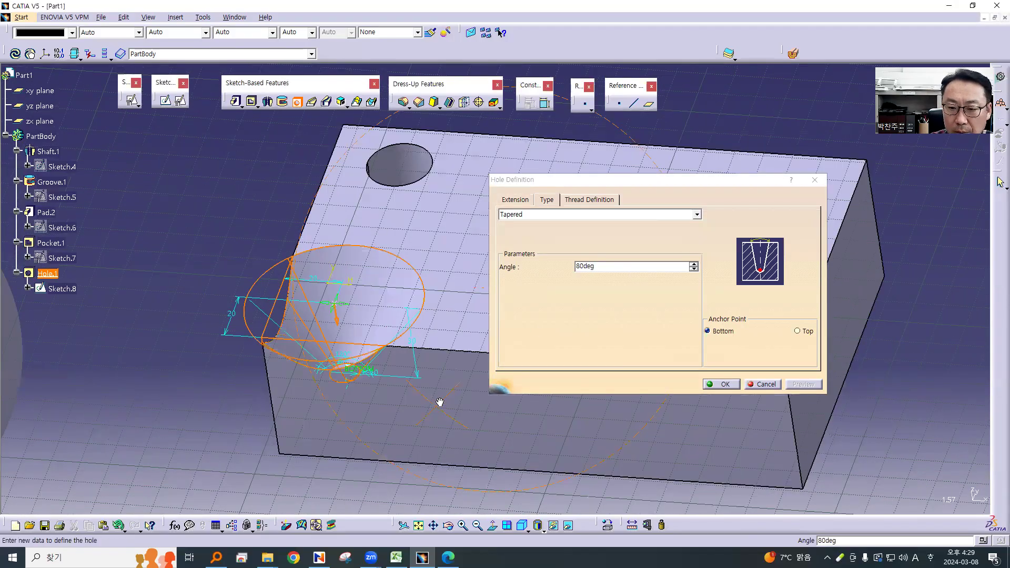
Switch the hole type to Counterbored with a 15 mm diameter and 5 mm depth, and preview it
left_click(696, 214)
left_click(567, 241)
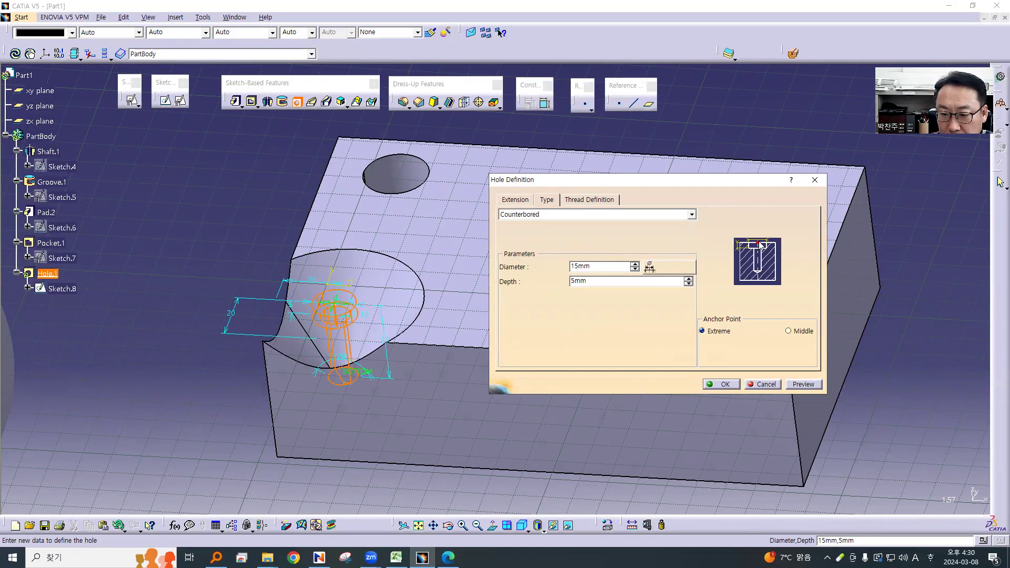
left_click(802, 384)
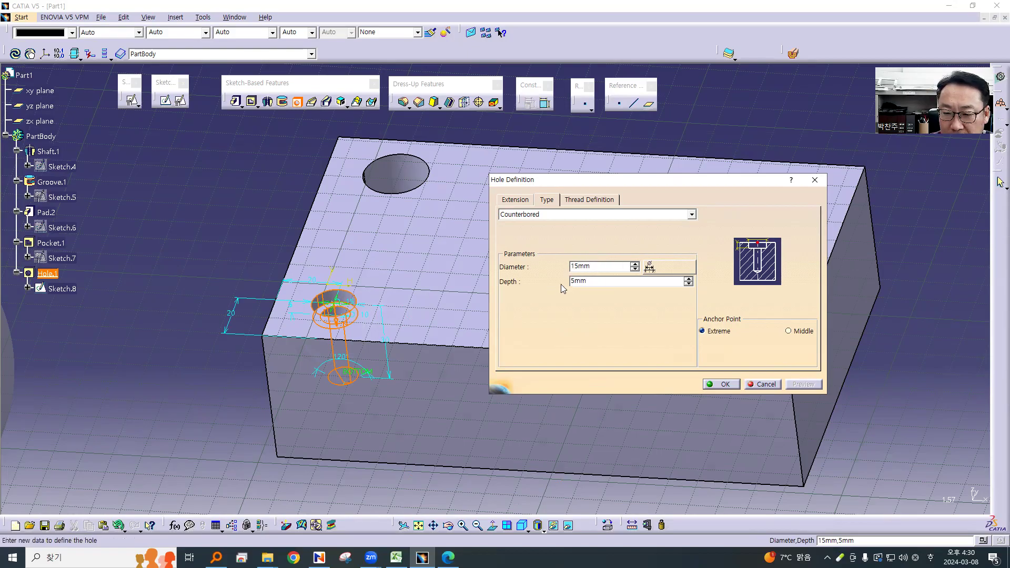
Try the Countersunk and Counterdrilled types for the hole
left_click(647, 215)
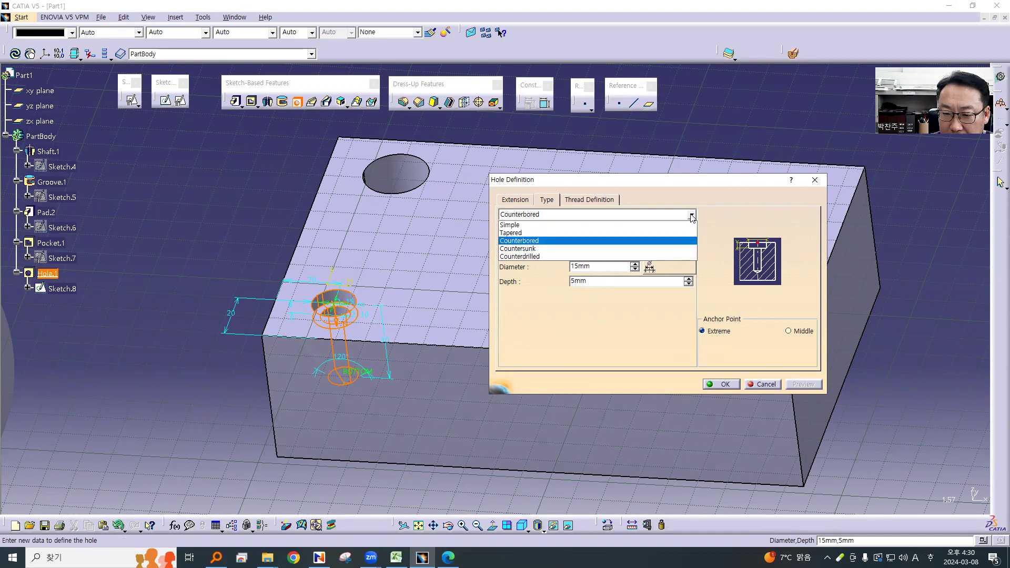
left_click(564, 249)
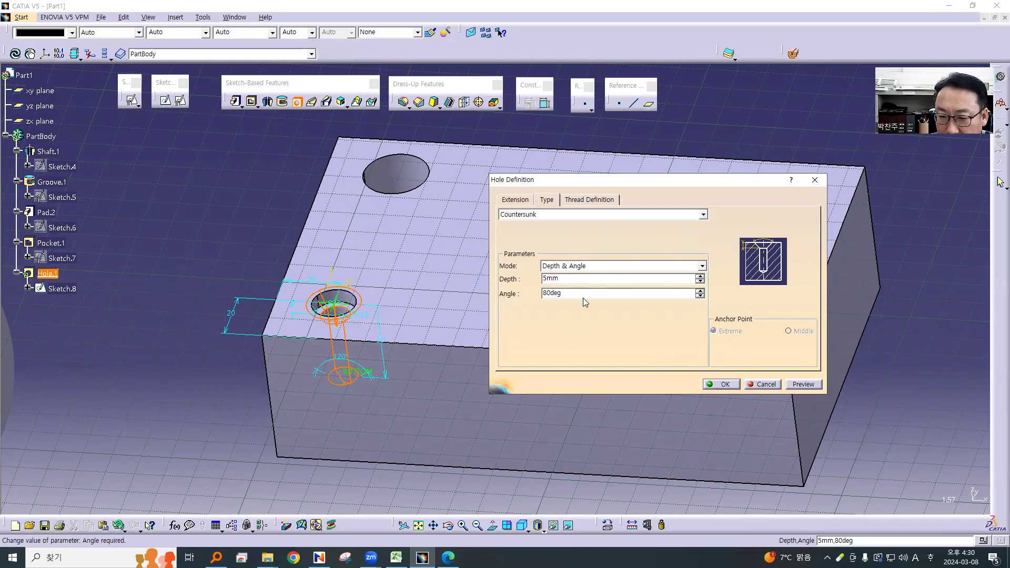
left_click(690, 216)
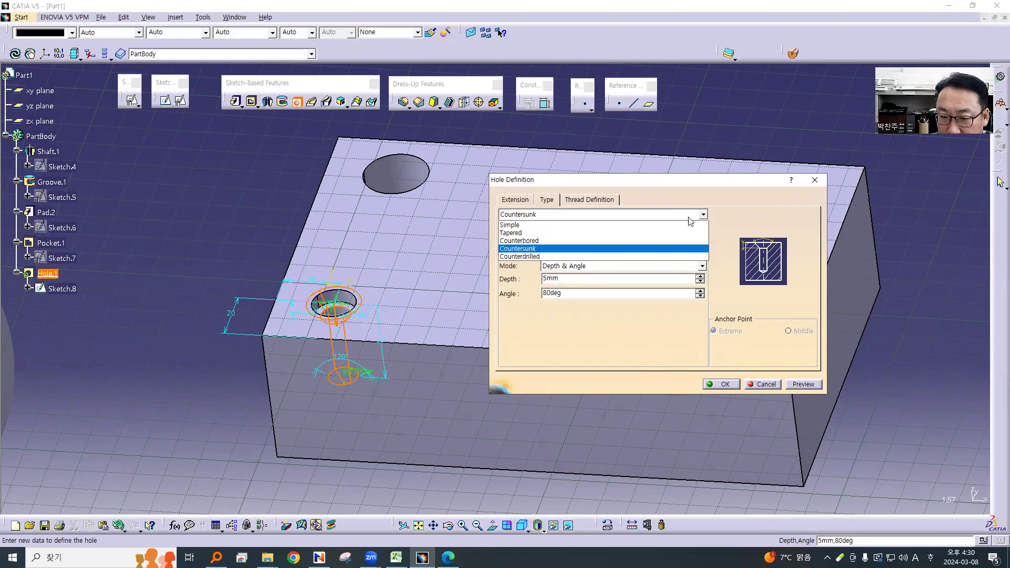
left_click(545, 256)
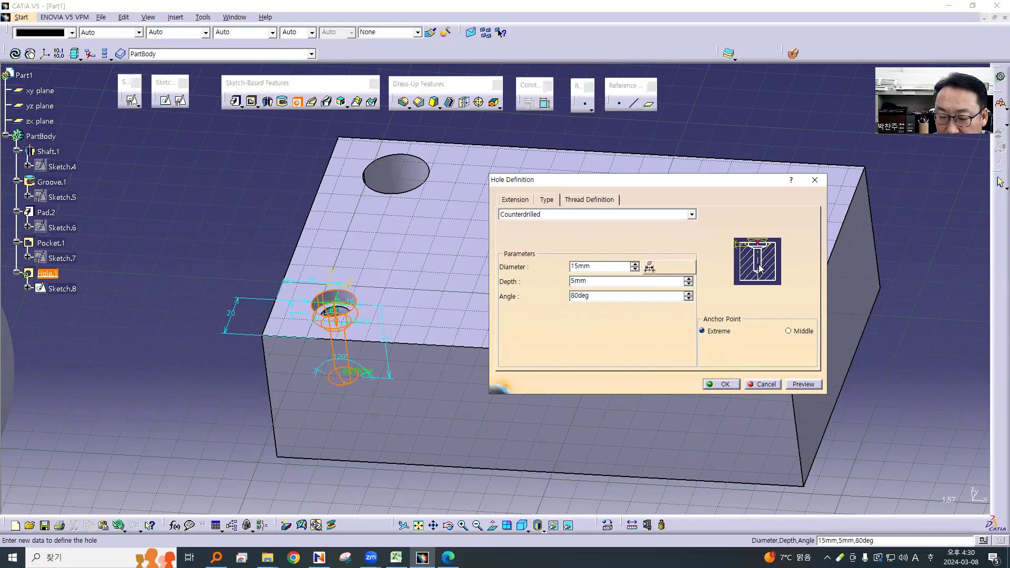
Set the hole type to Counterbored, 15 mm in diameter and 5 mm deep, and create the hole
left_click(691, 215)
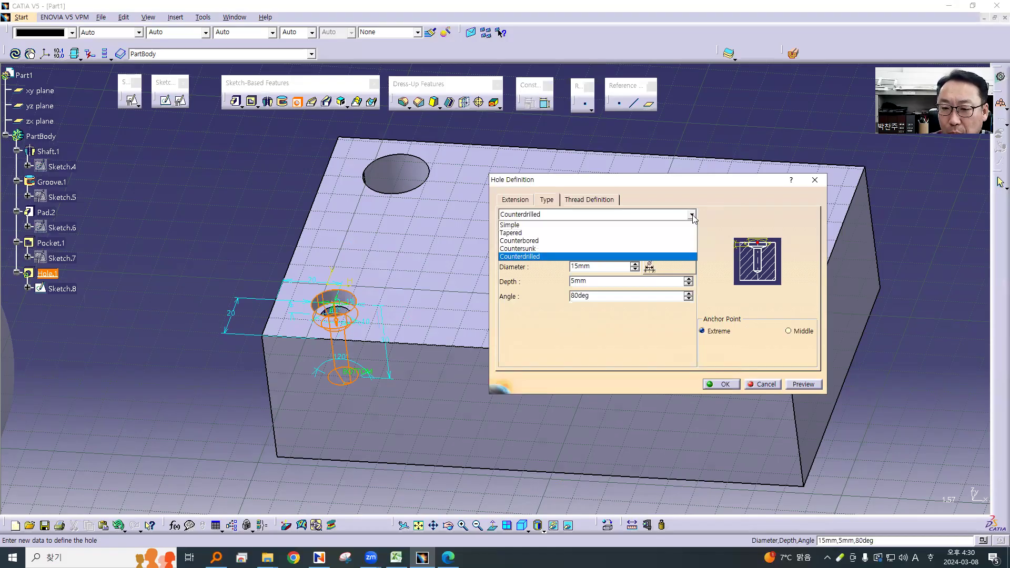
left_click(594, 242)
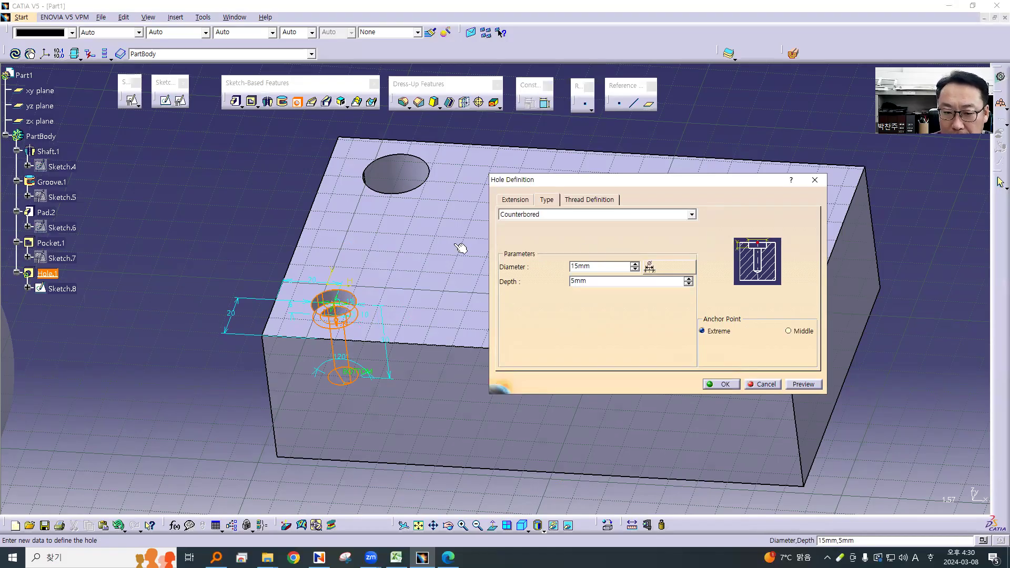
left_click(723, 385)
left_click(136, 316)
middle_click_drag(170, 234, 208, 228)
middle_click_drag(510, 291, 748, 428)
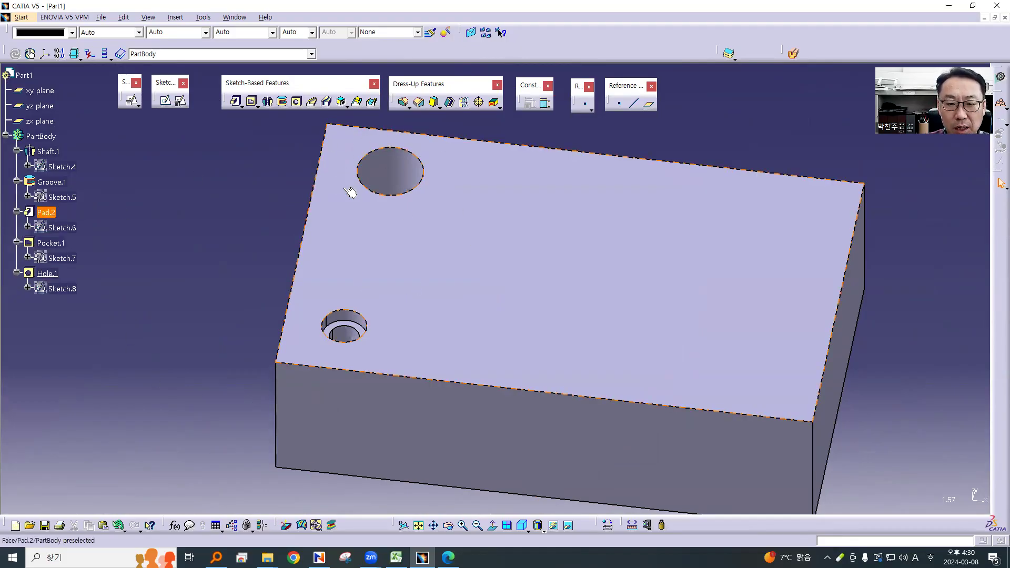
Make the counterbored hole Threaded, right-handed and without a standard, with 11 mm thread diameter, 10 mm thread depth and 1 mm pitch
double_click(354, 339)
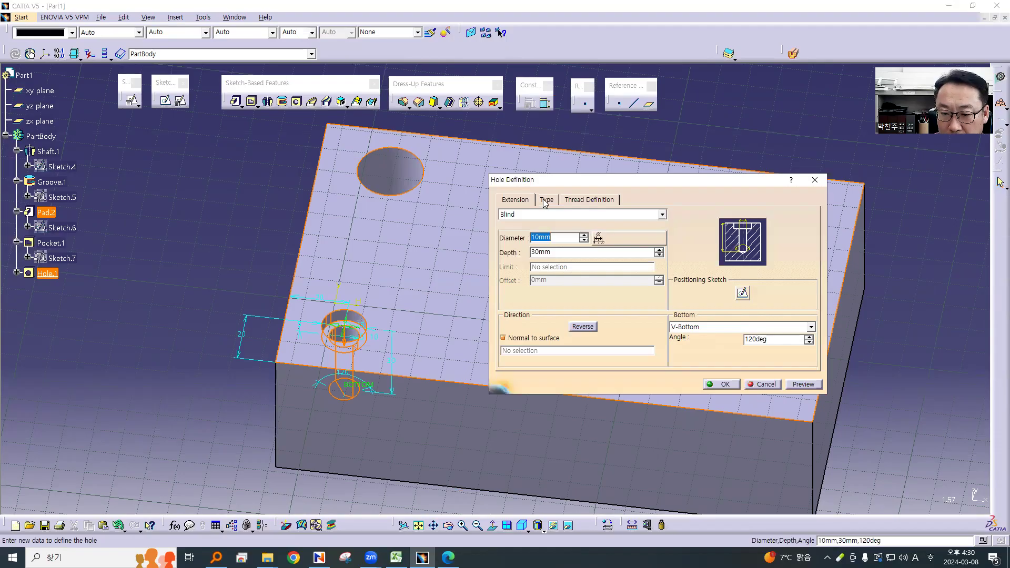
left_click(544, 200)
left_click(691, 215)
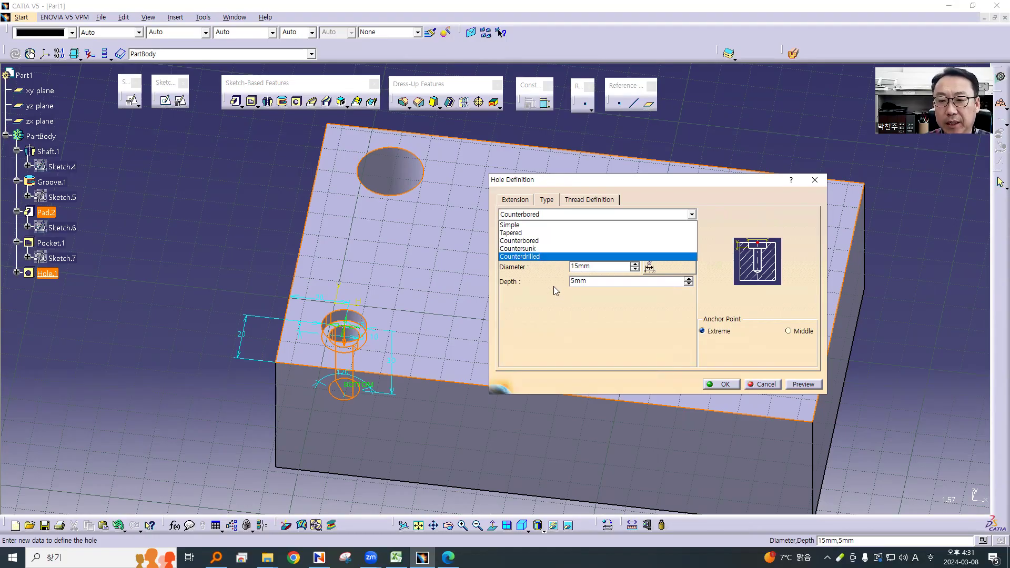
left_click(559, 324)
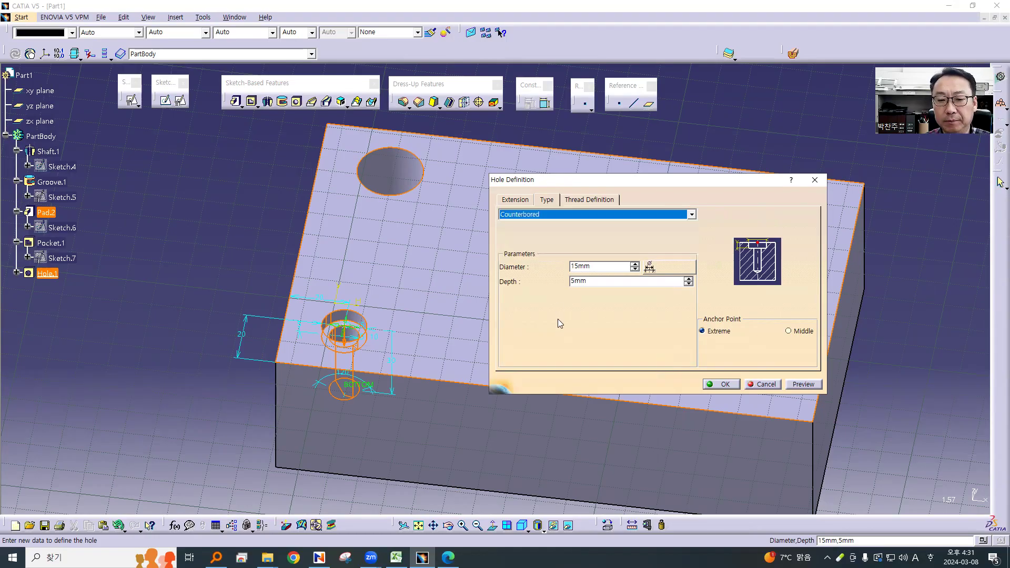
left_click(596, 200)
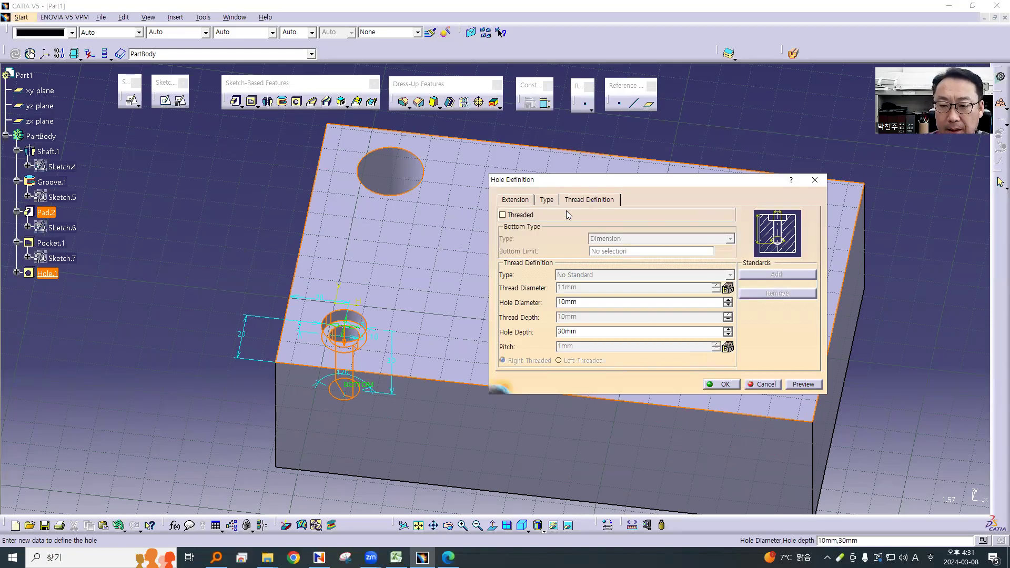
left_click(512, 216)
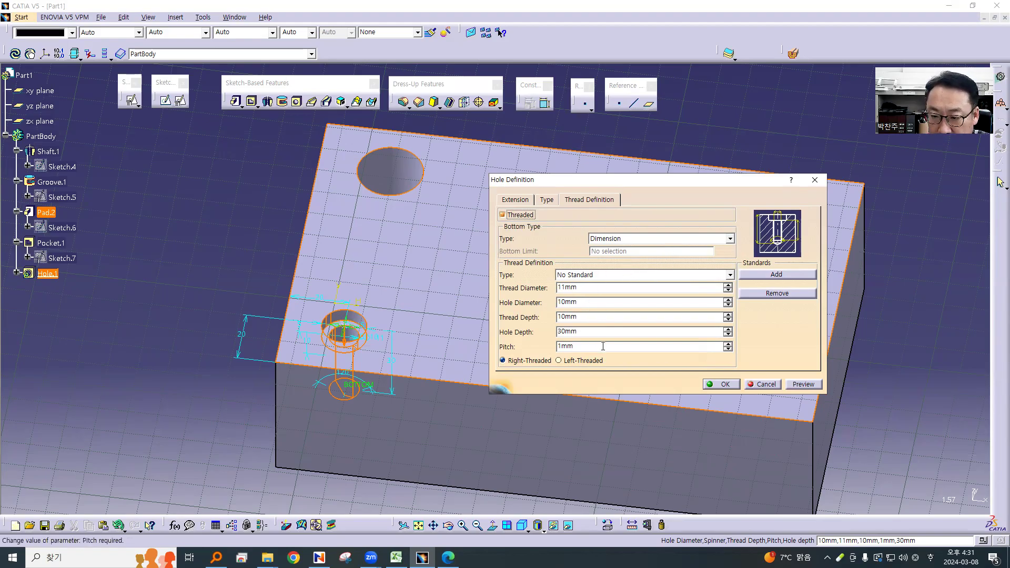
left_click(809, 387)
left_click(706, 386)
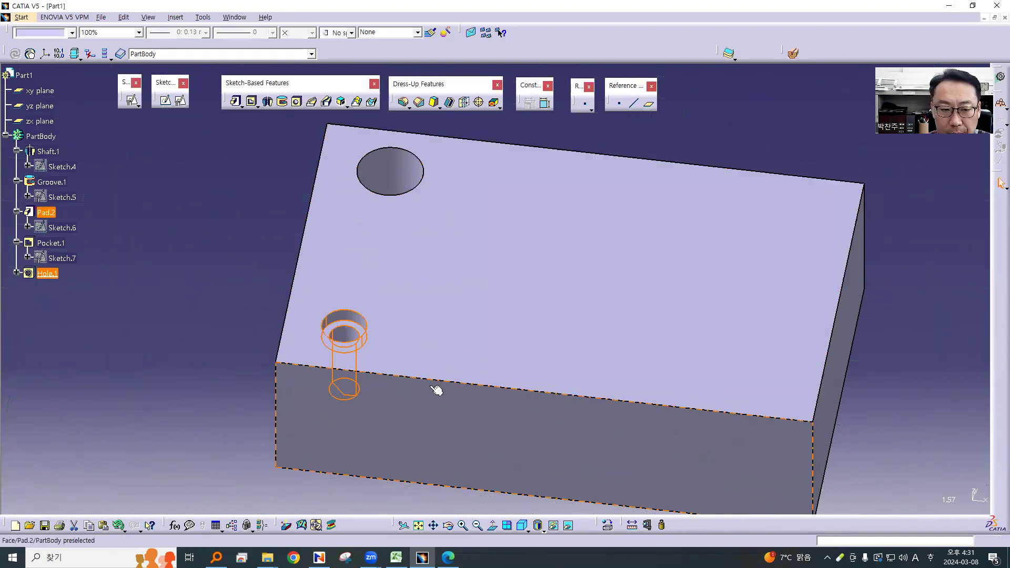
middle_click_drag(521, 332, 587, 287)
left_click(234, 334)
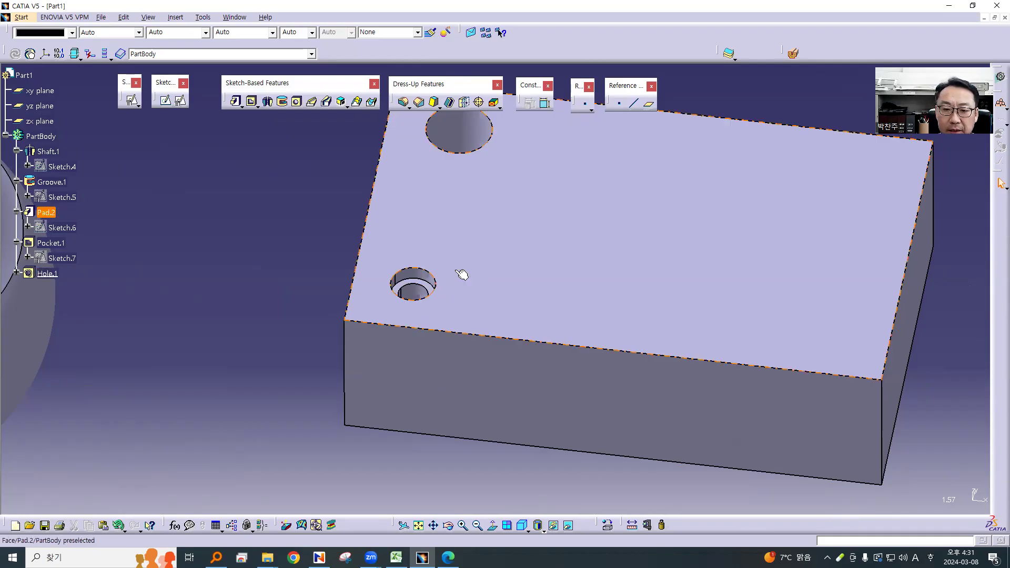
Delete the circular Pocket near the block's back-left corner while keeping its sketch
middle_click_drag(473, 258, 447, 297)
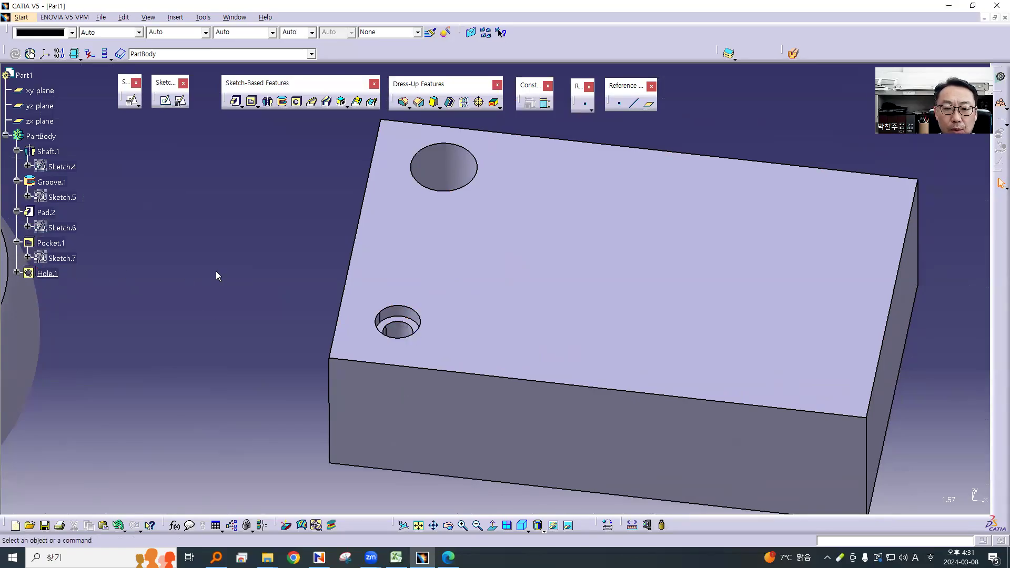
left_click(65, 245)
key("Delete")
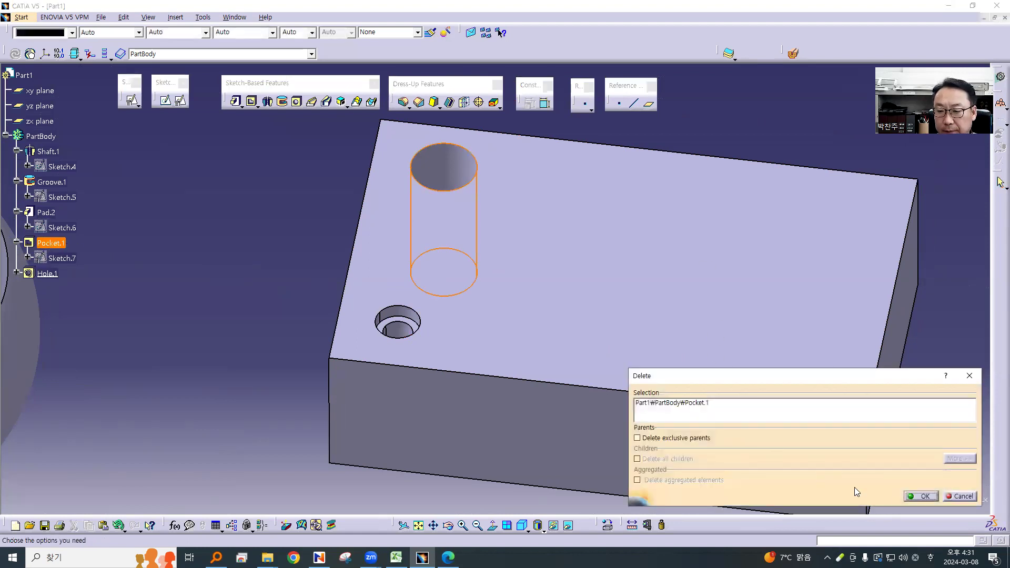
left_click(921, 496)
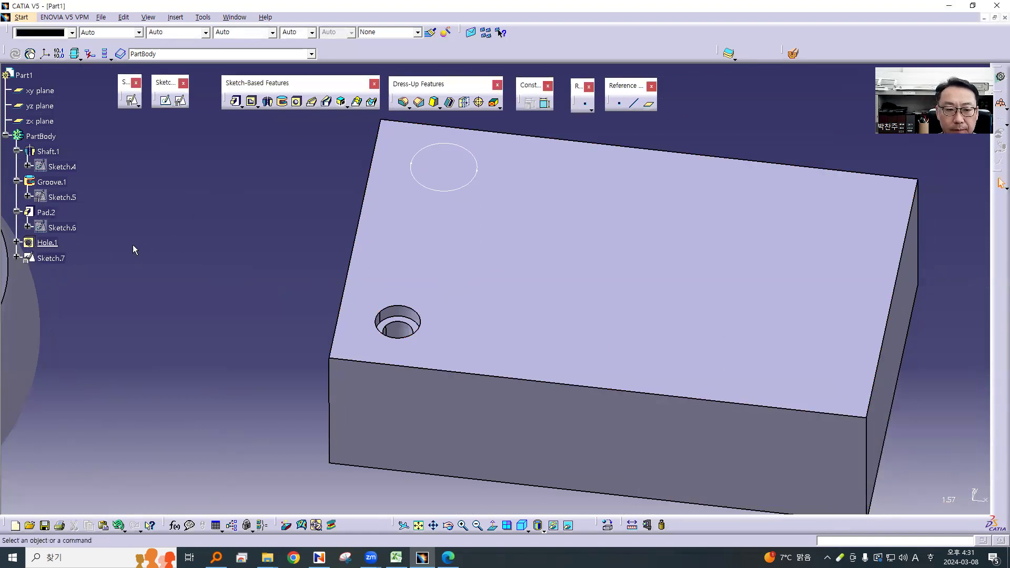
Delete the leftover circle sketch near the block's back-left corner and show the Transformation Features toolbar
left_click(58, 259)
key("Delete")
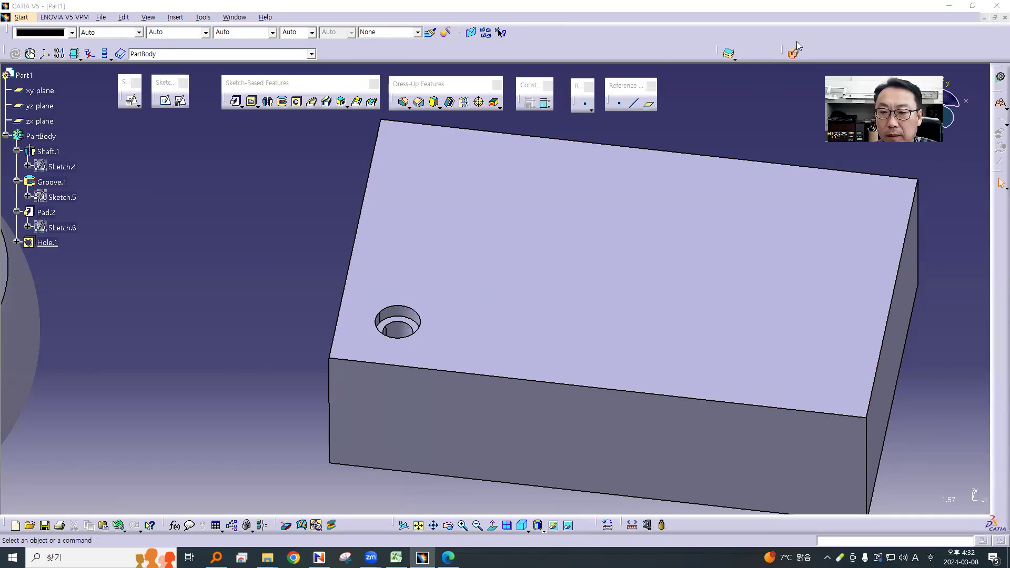
right_click(843, 41)
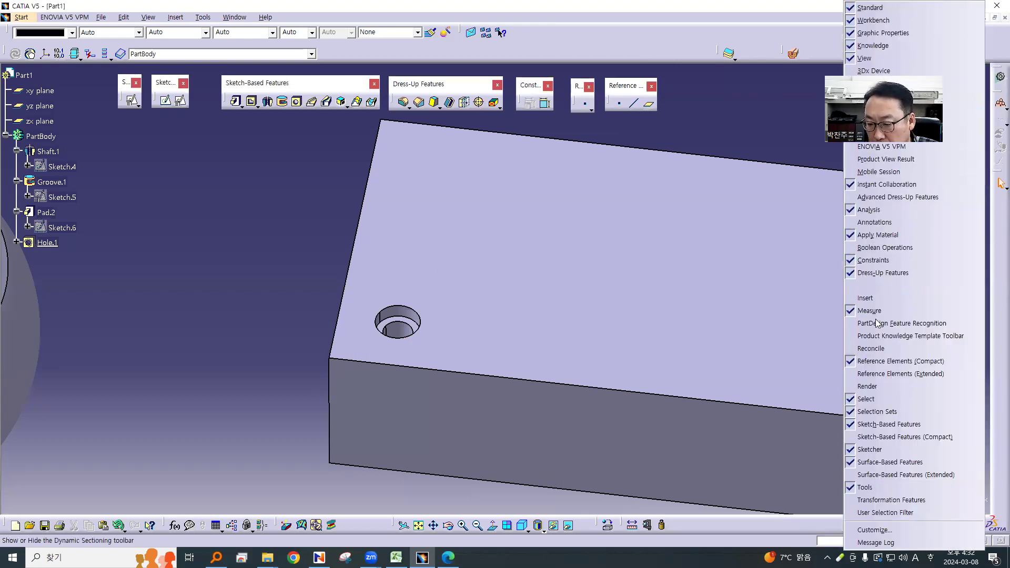
left_click(920, 499)
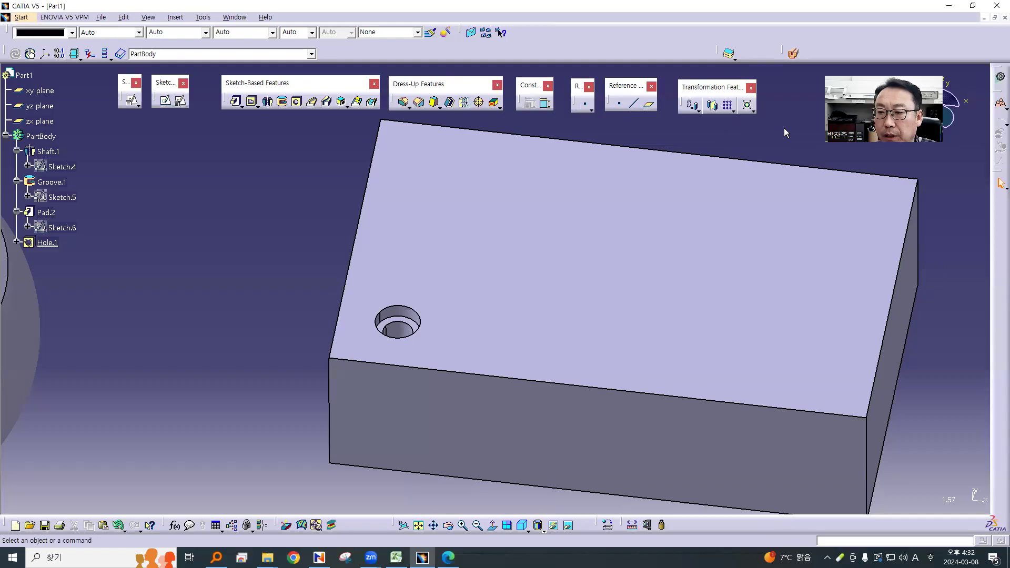
Start a Rectangular Pattern and make the block's counterbored hole the object to pattern
left_click(729, 107)
middle_click_drag(431, 236, 326, 243)
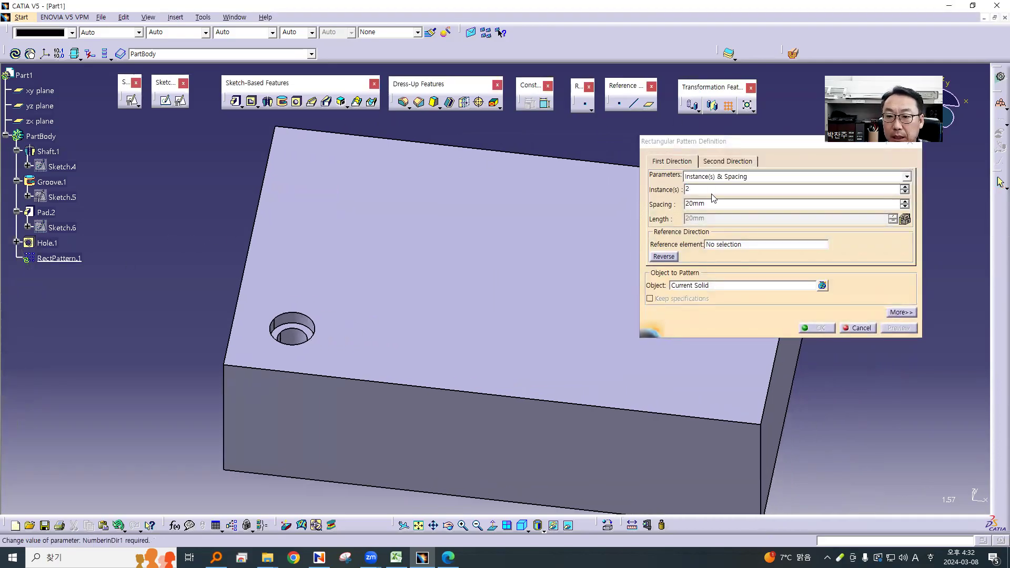
left_click(732, 244)
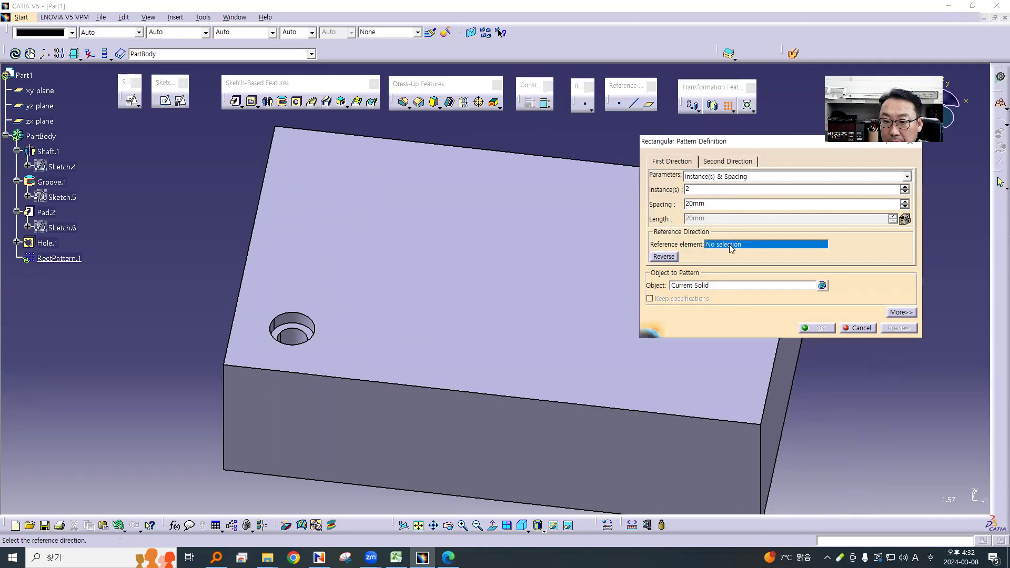
left_click(698, 286)
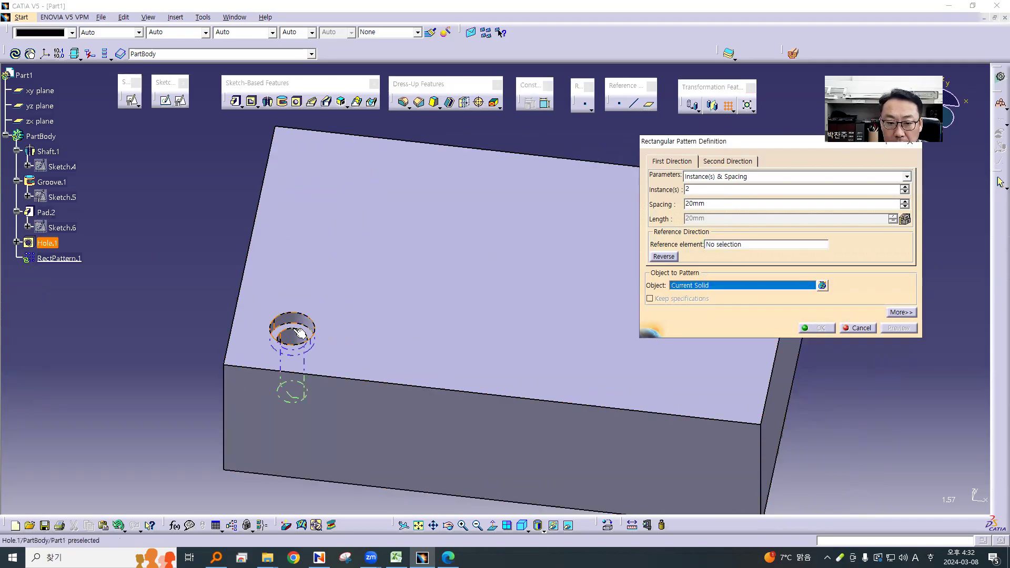
left_click(42, 243)
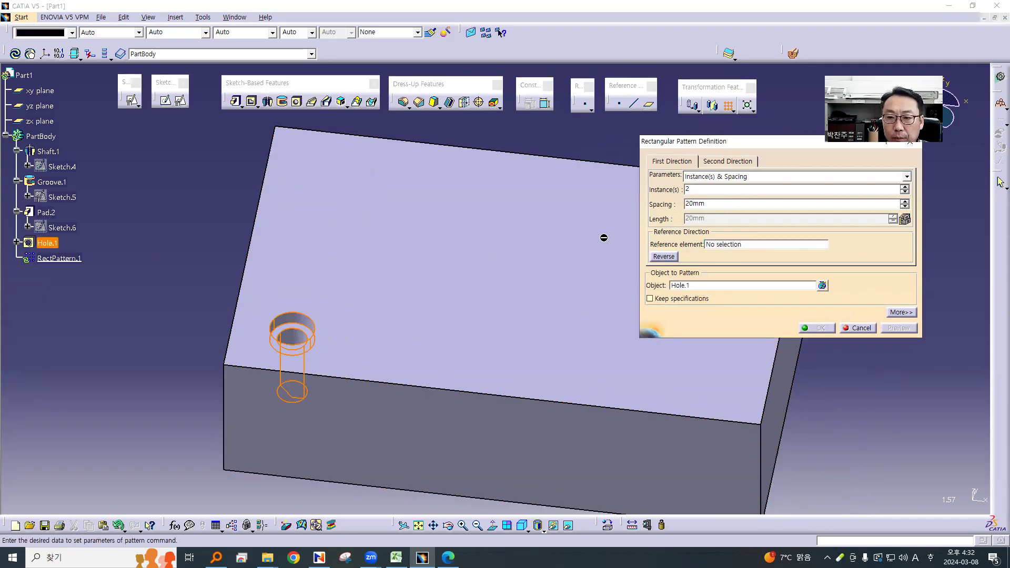
middle_click_drag(575, 159, 515, 169)
middle_click_drag(476, 236, 445, 234)
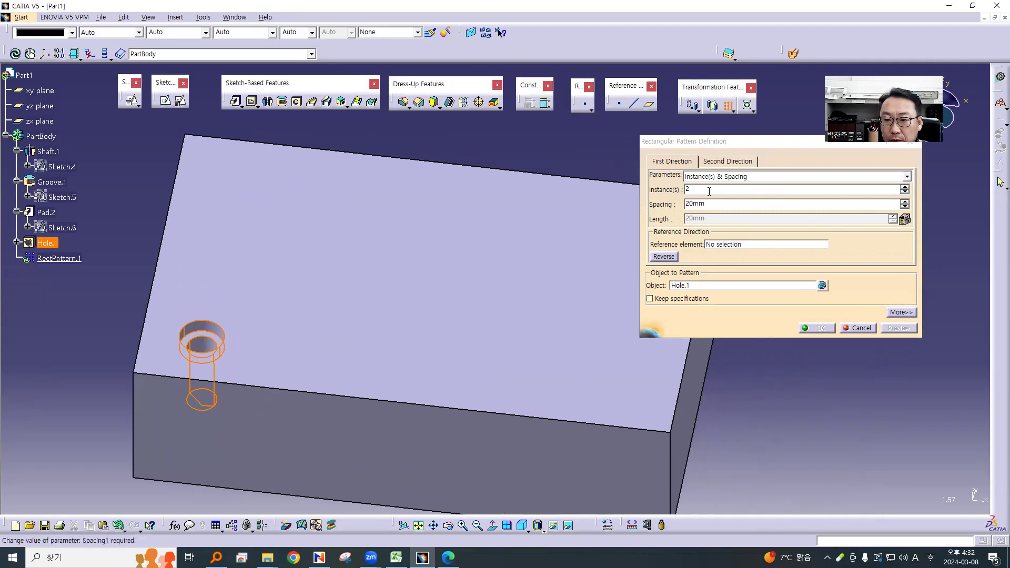
Set the pattern's first direction along the block's front top edge
left_click(724, 160)
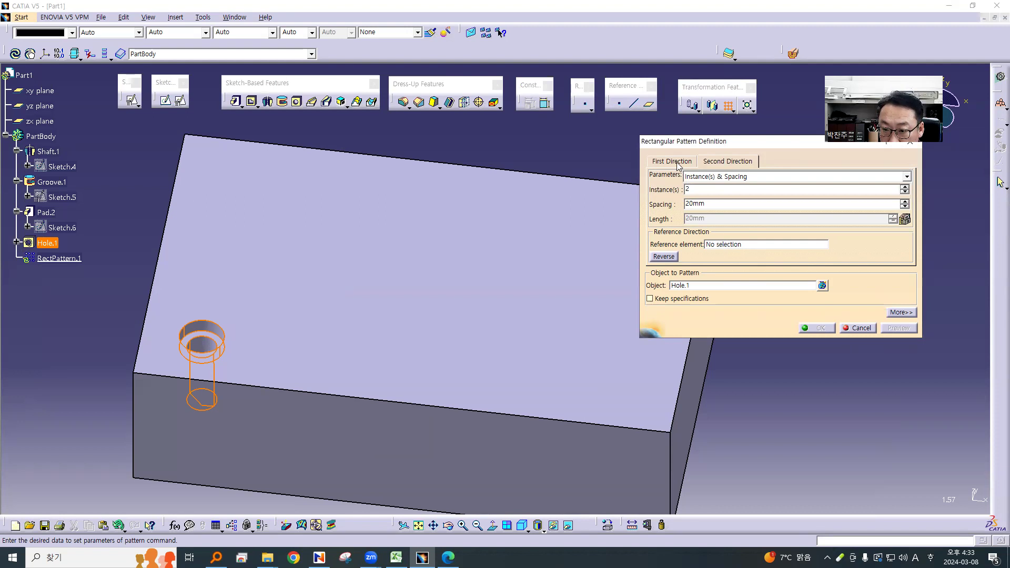
left_click(726, 244)
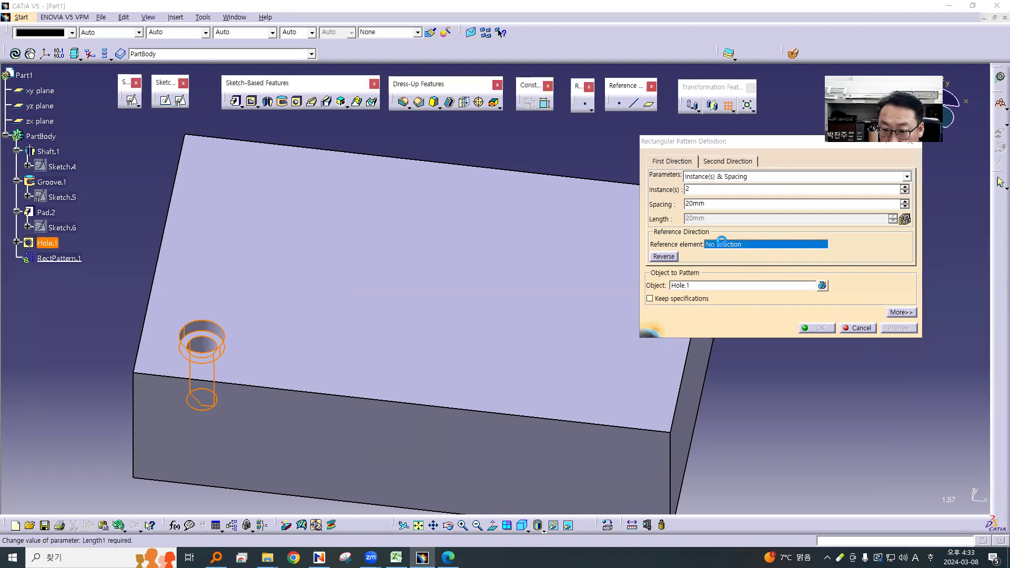
left_click(371, 401)
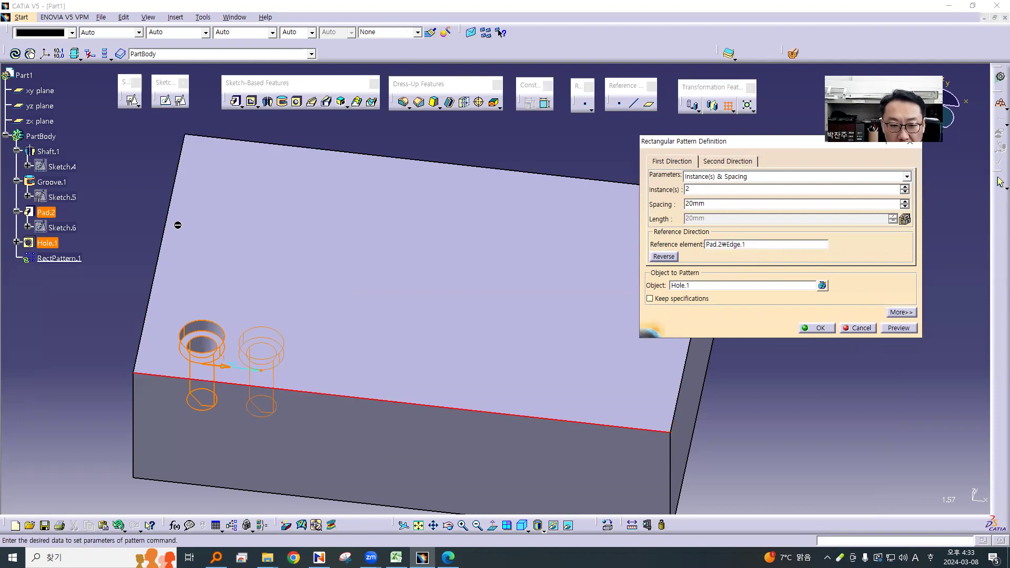
Set the pattern's second direction along the block's left top edge and reverse it so the copies lie on the block
left_click(726, 162)
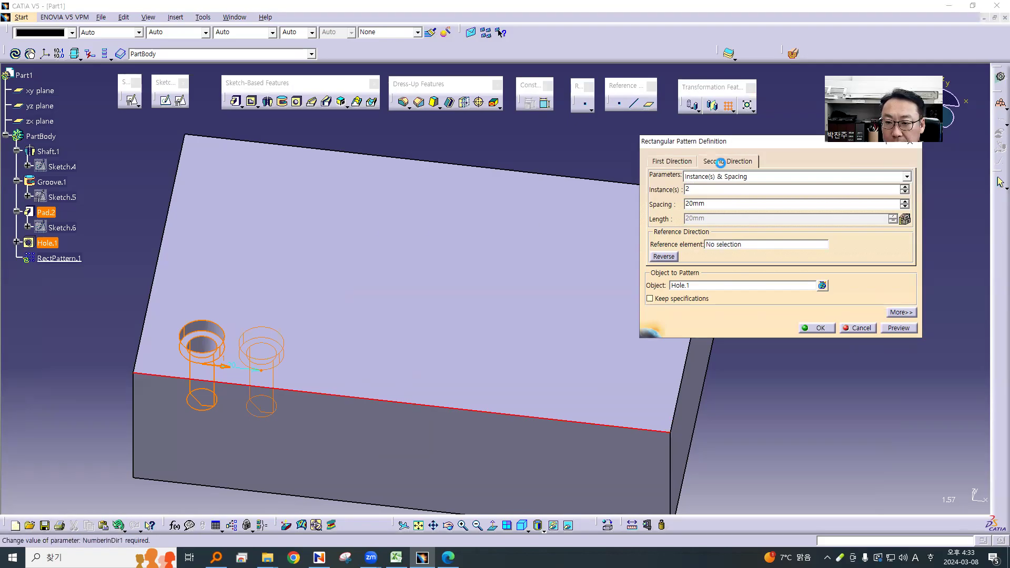
left_click(734, 245)
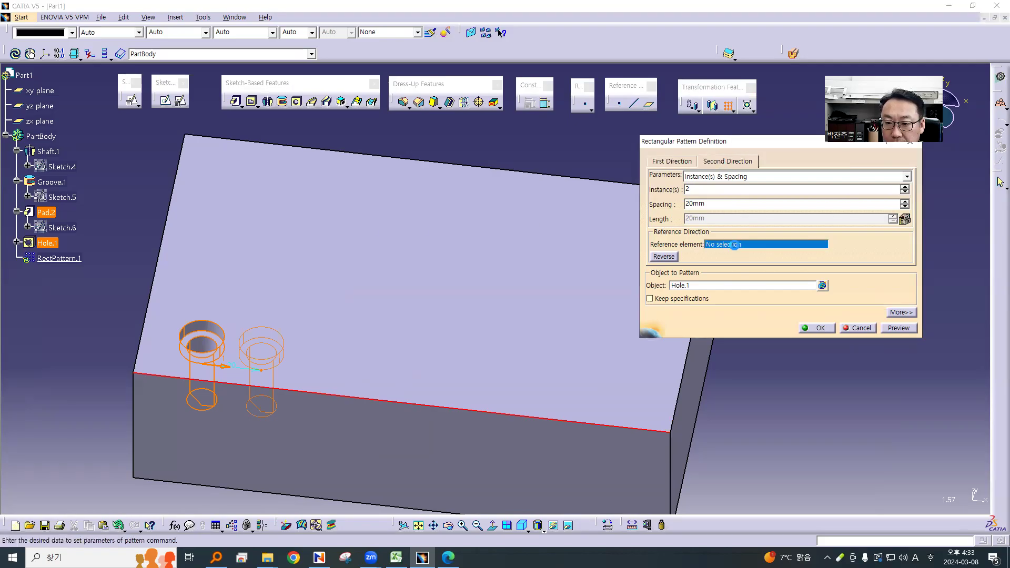
left_click(165, 222)
middle_click_drag(328, 335, 332, 374)
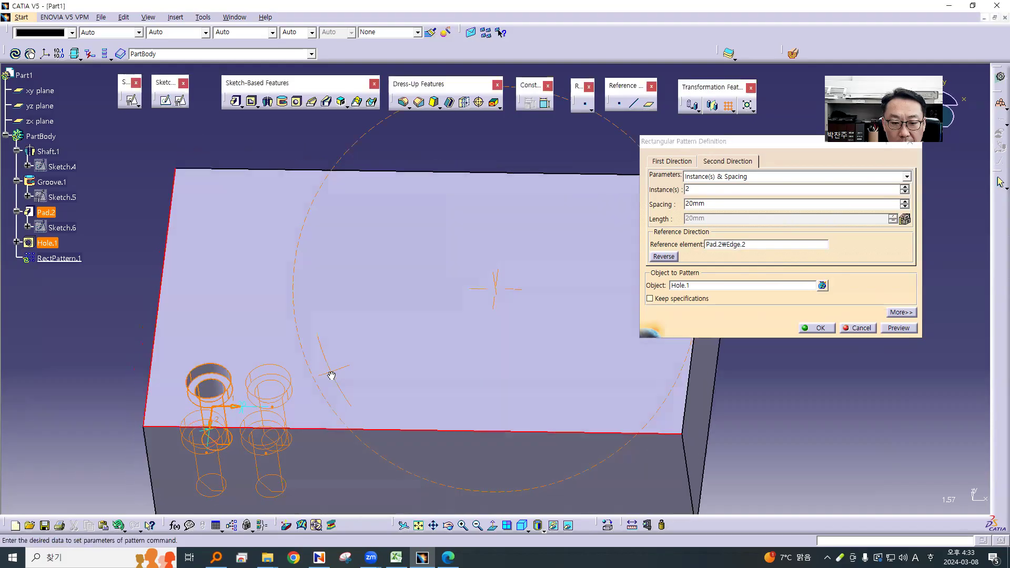
left_click(665, 256)
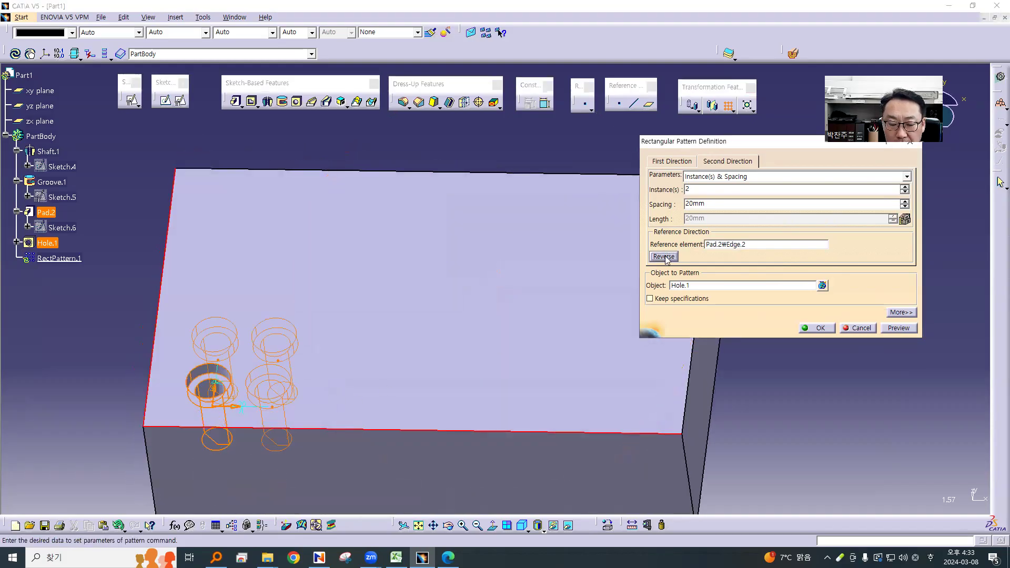
Try a 50 mm spacing for the pattern's second direction and settle on 80 mm
double_click(700, 204)
type("5")
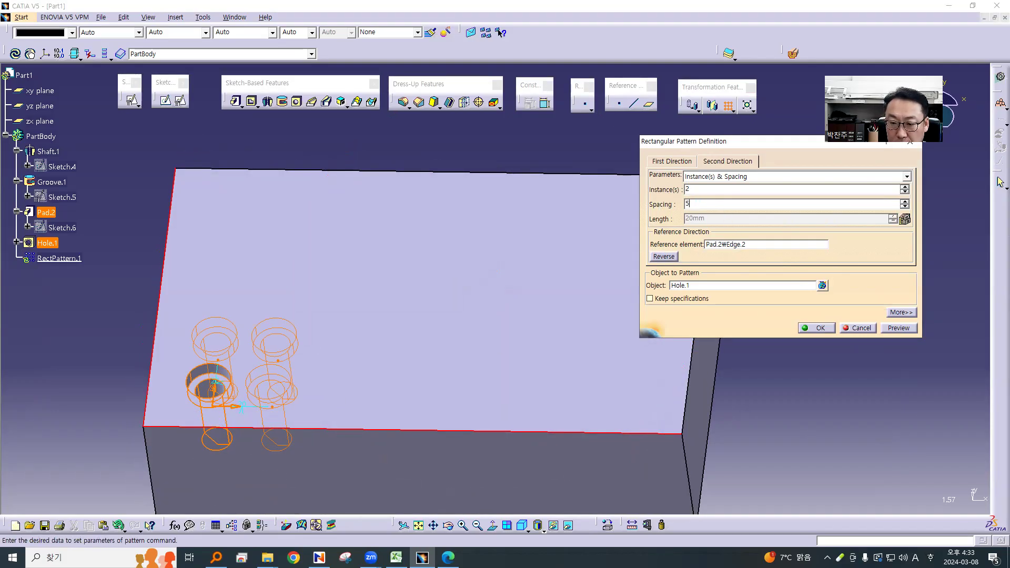
type("0")
key("Return")
middle_click_drag(476, 357, 489, 304)
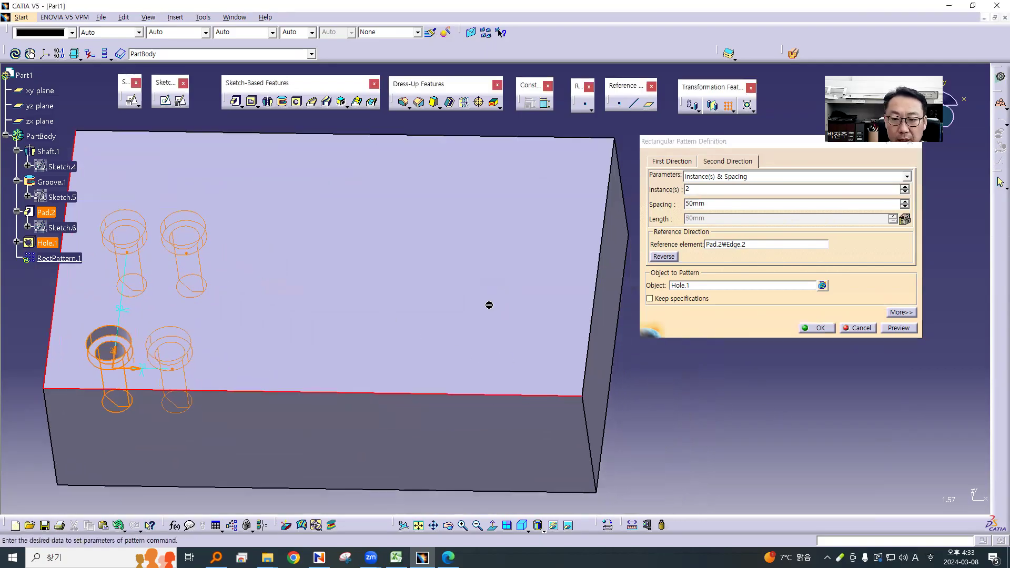
type("80")
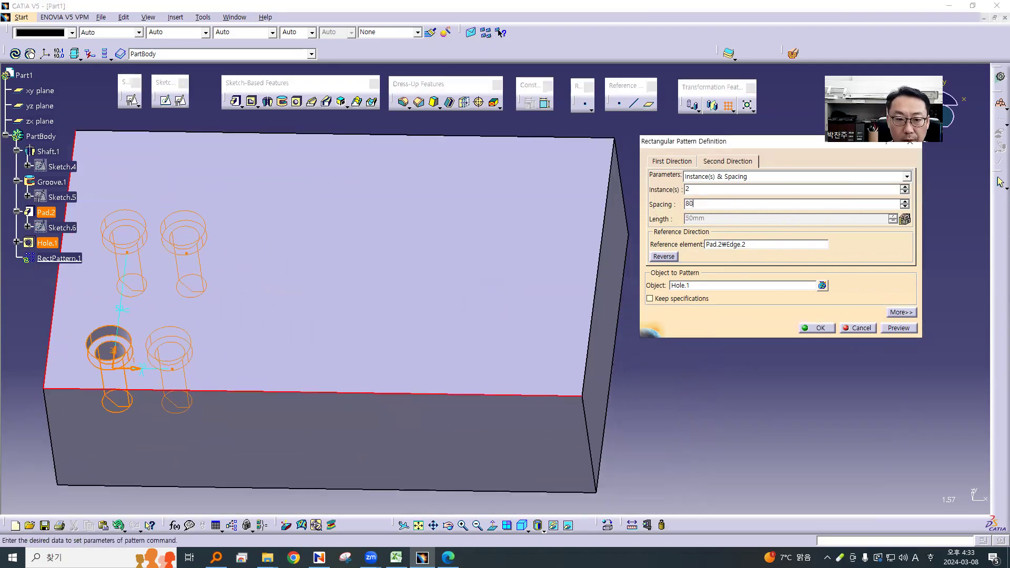
key("Return")
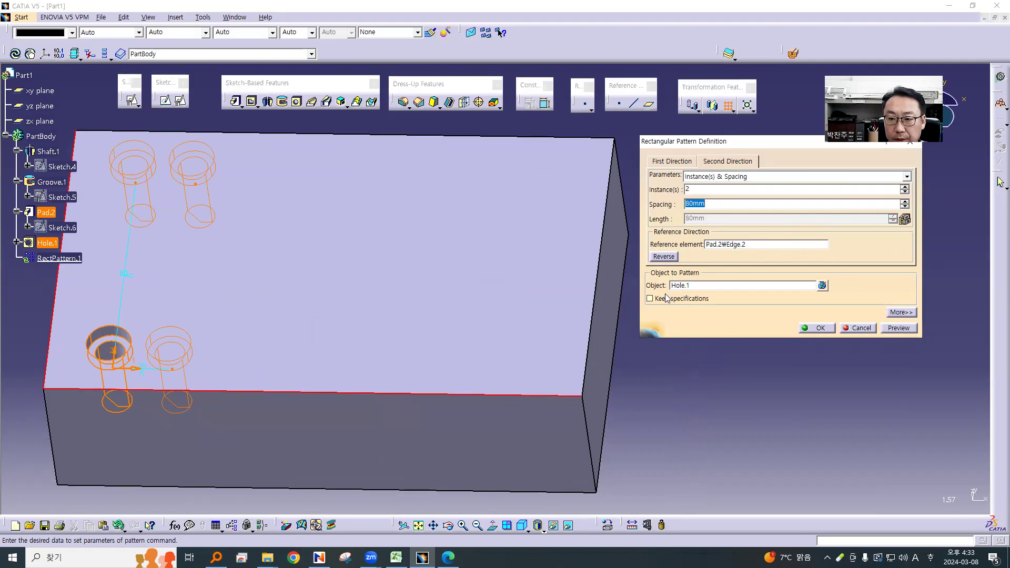
Set the first-direction spacing to 100 mm and create the rectangular hole pattern
left_click(680, 160)
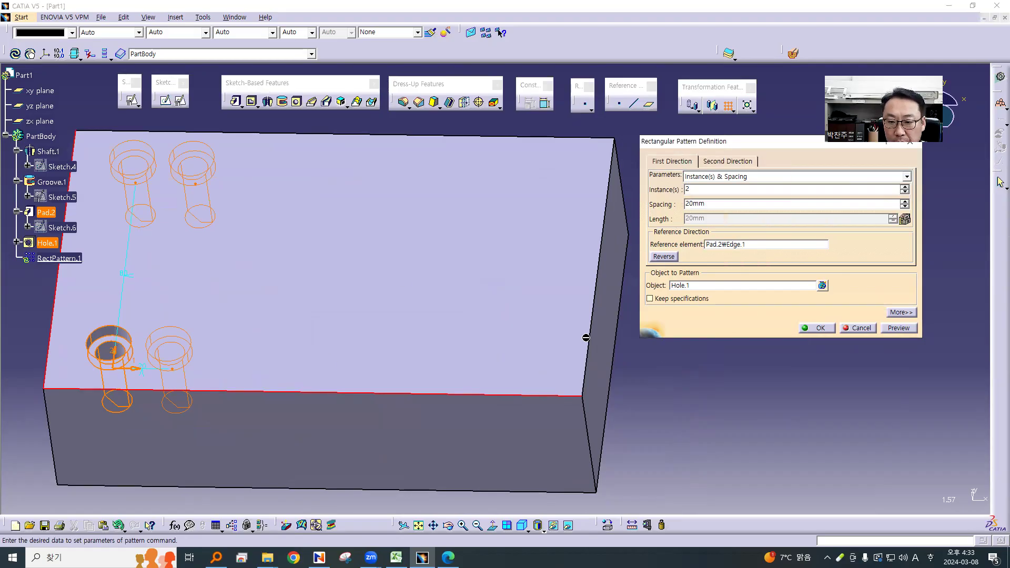
left_click_drag(714, 204, 664, 208)
type("100")
key("Return")
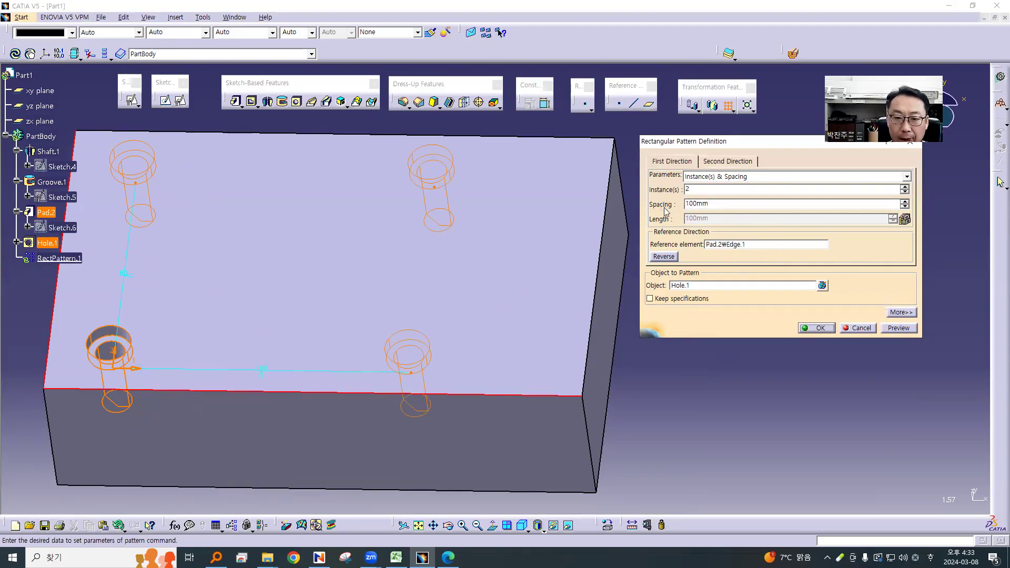
left_click(823, 330)
Start a new Hole near the centre of the bottle's circular top face
middle_click_drag(426, 494, 577, 419)
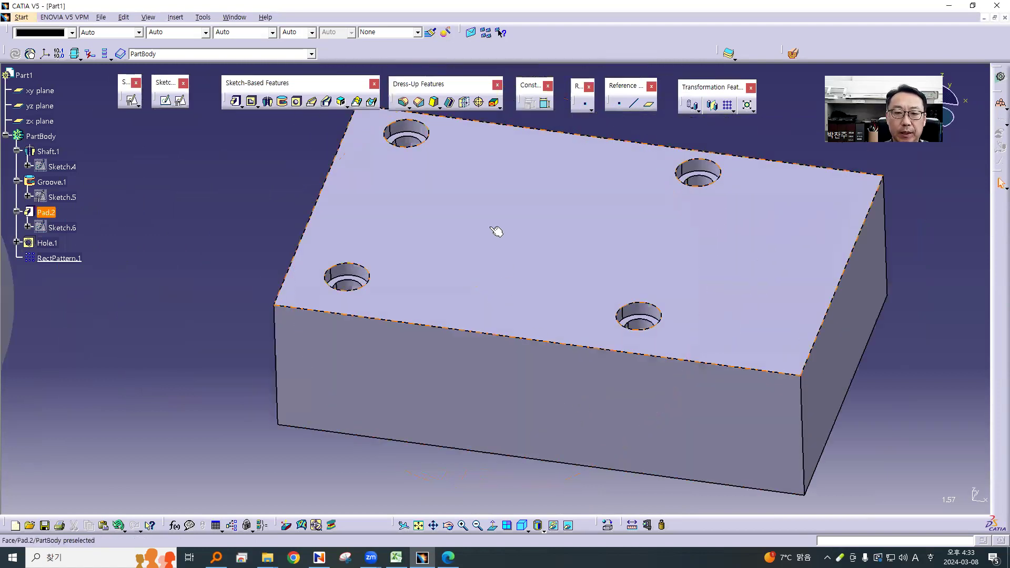
middle_click_drag(498, 235, 531, 179)
left_click(295, 101)
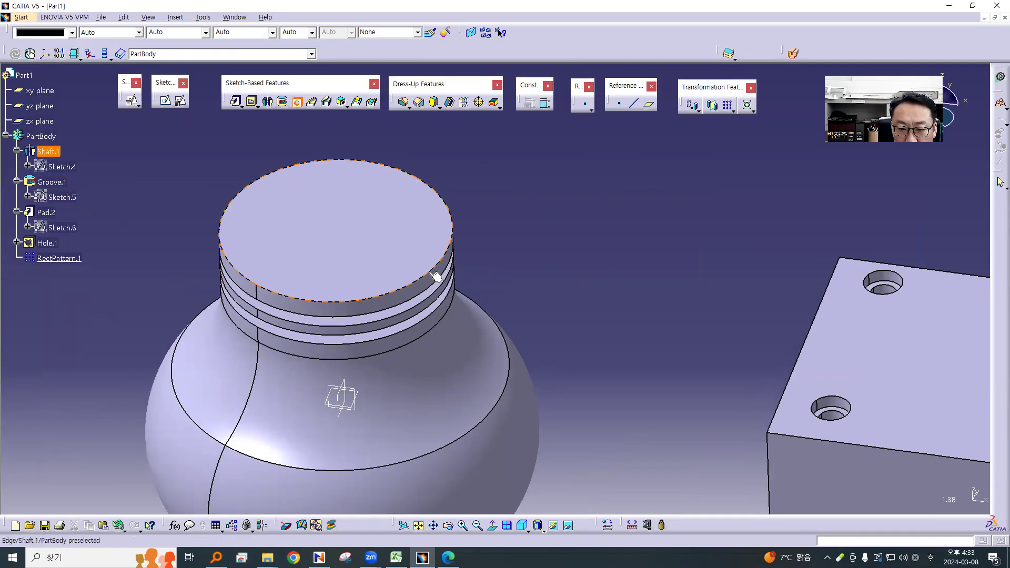
left_click(338, 234)
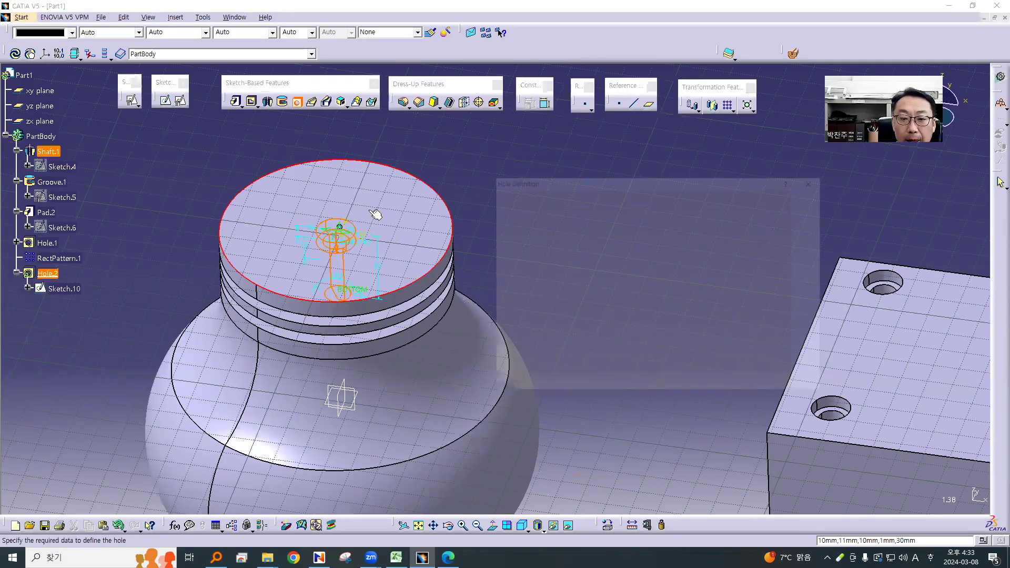
middle_click_drag(376, 212, 243, 265)
Change the bottle hole's type to Tapered, preview it and create the hole
left_click(513, 201)
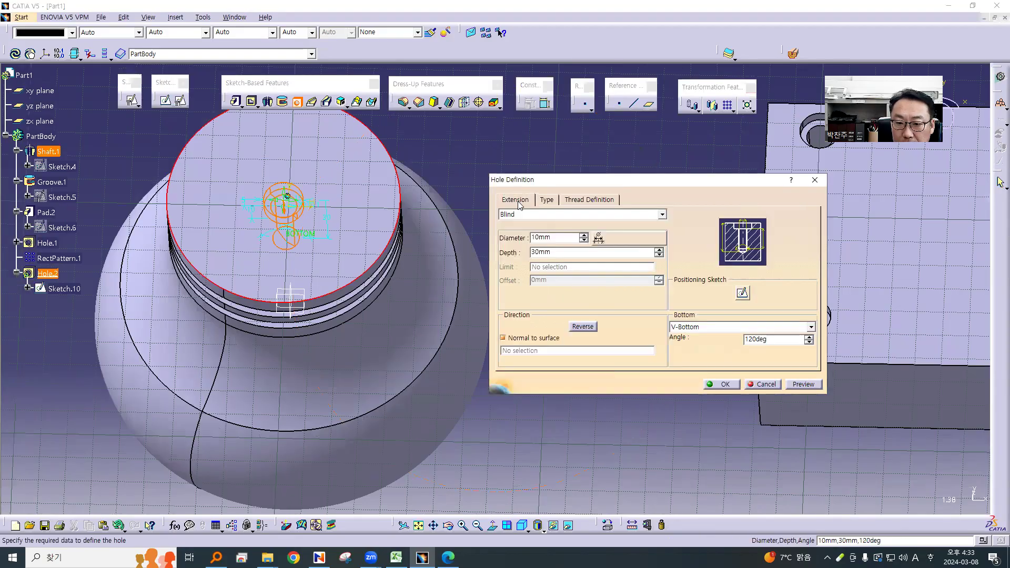
left_click(546, 200)
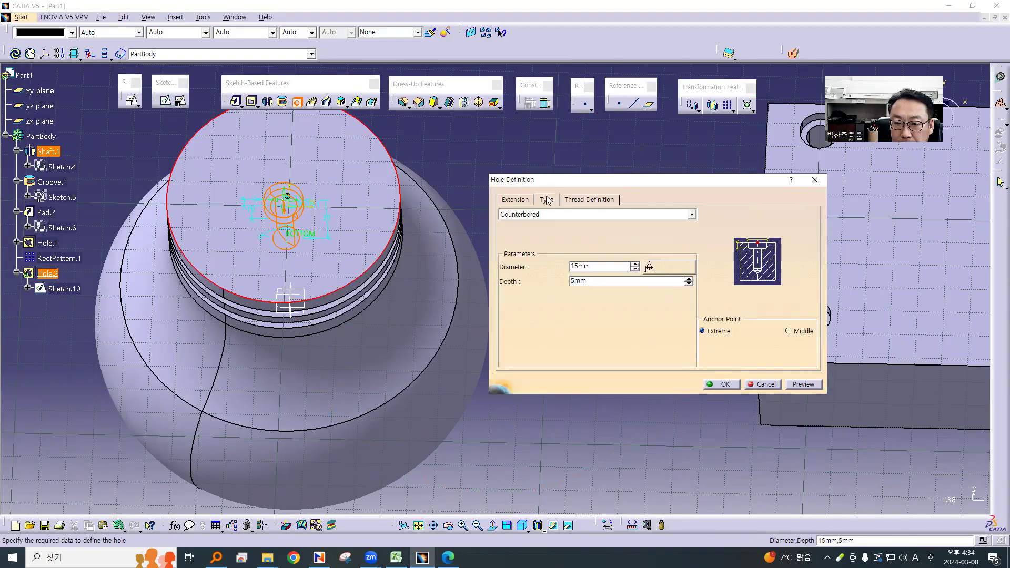
left_click(558, 215)
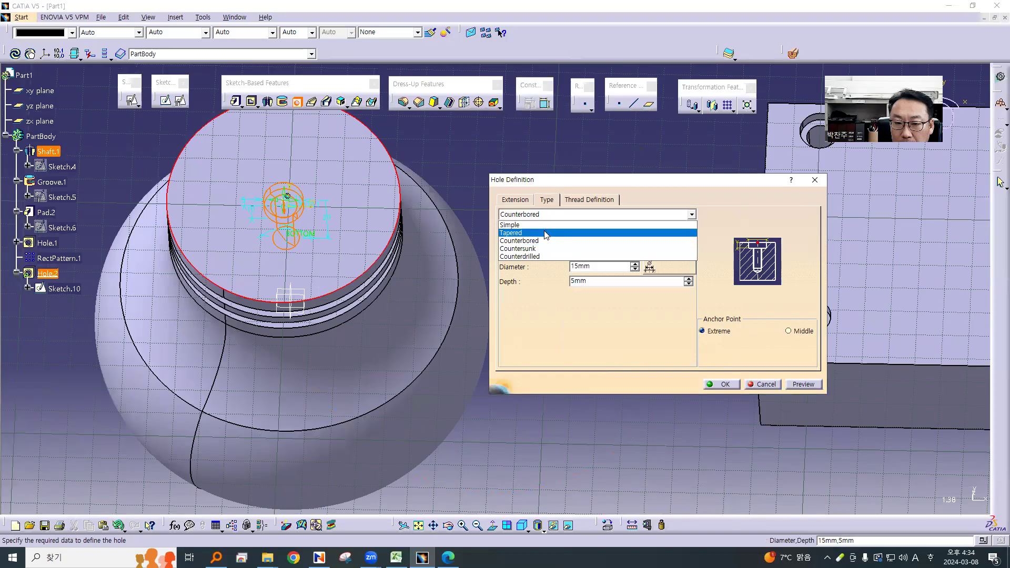
left_click(544, 232)
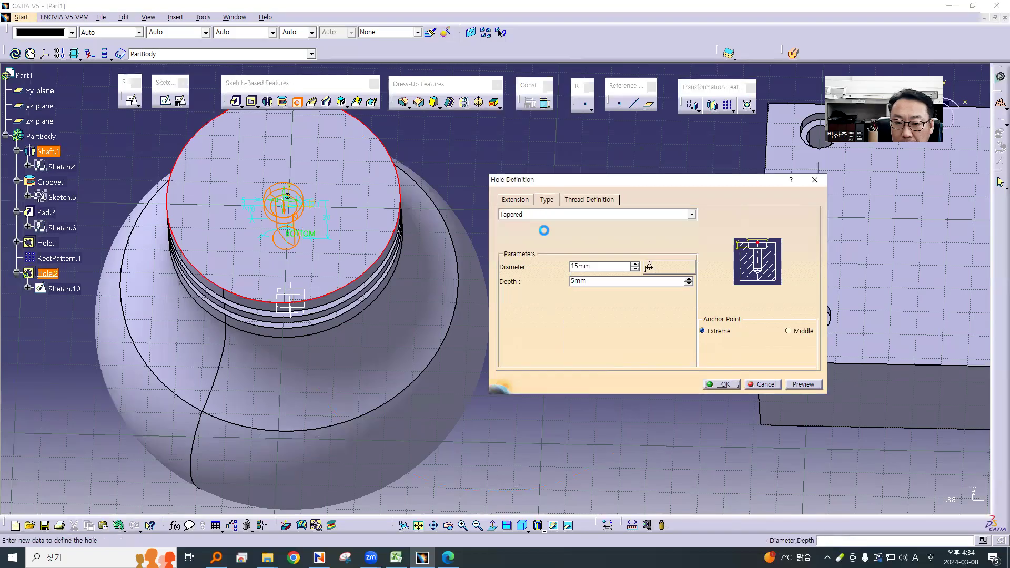
left_click(811, 386)
left_click(723, 386)
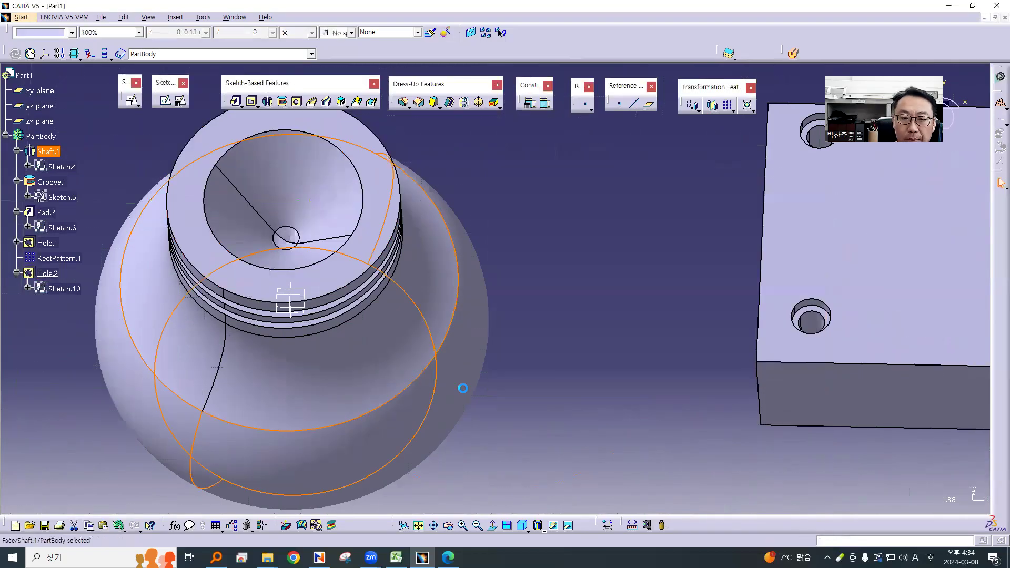
Edit the tapered hole in the bottle's neck to have a flat bottom, preview it and apply the change
left_click(533, 414)
middle_click_drag(533, 414, 547, 428)
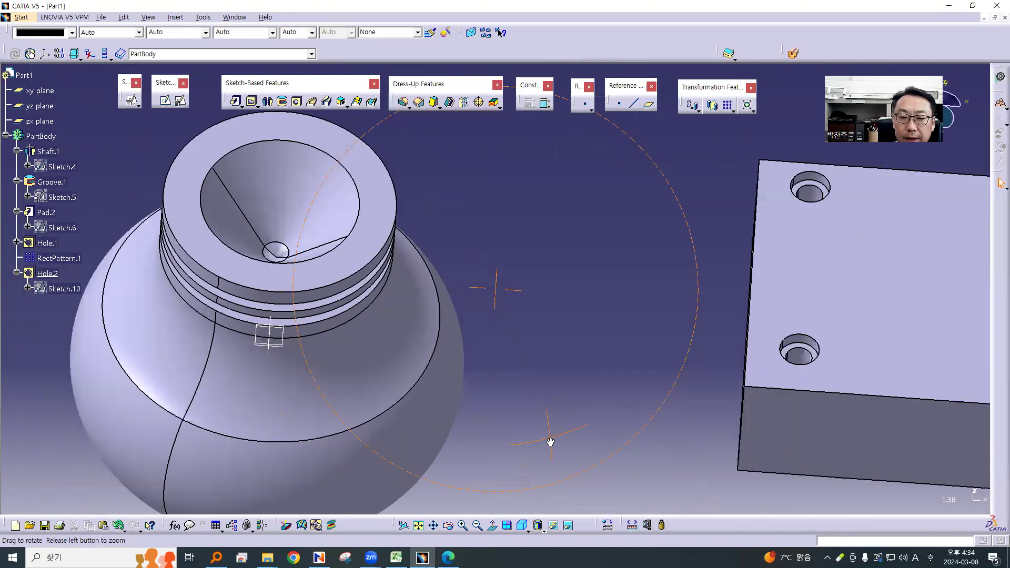
double_click(319, 187)
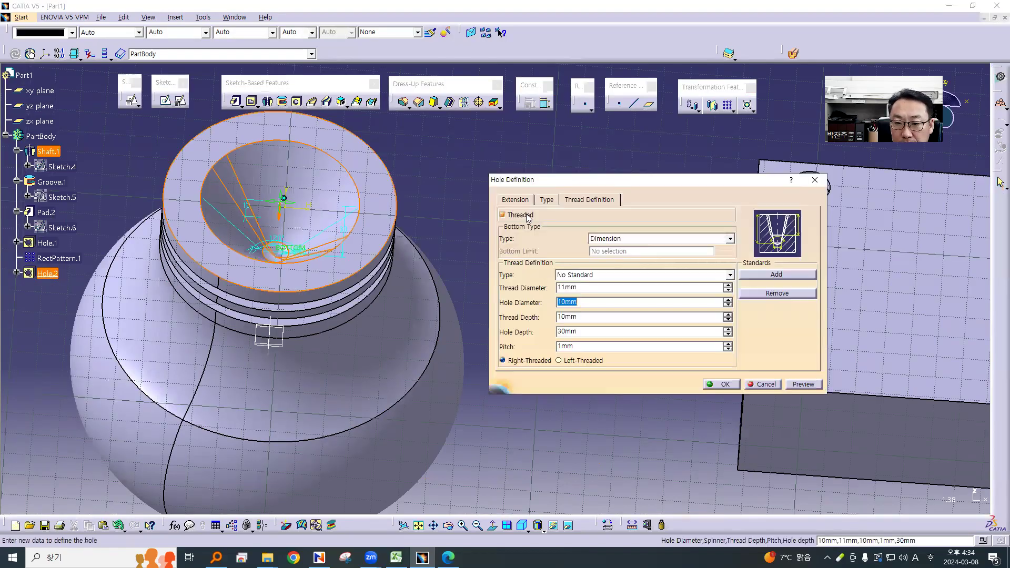
left_click(541, 203)
left_click(528, 202)
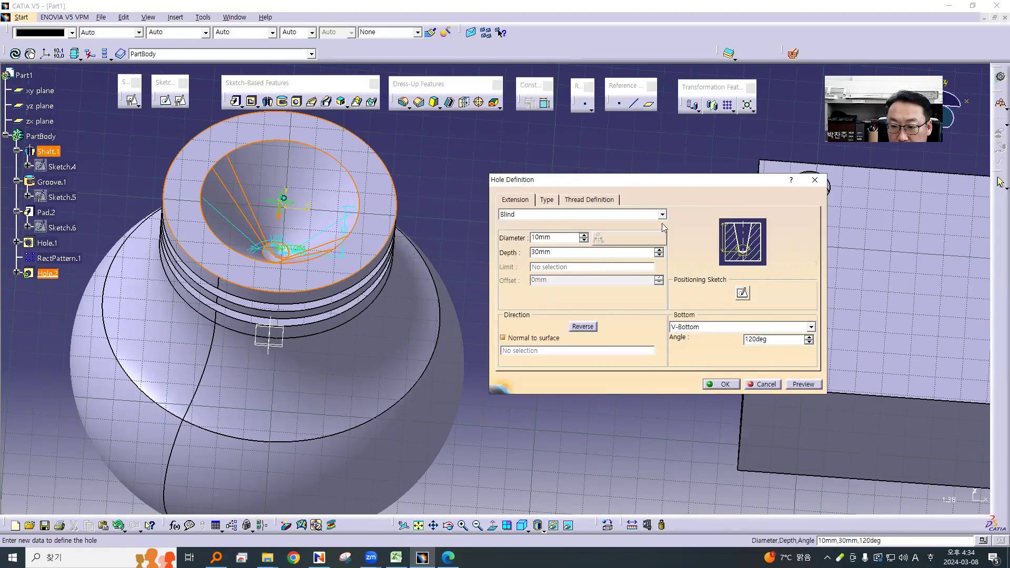
left_click(721, 327)
left_click(702, 335)
left_click(803, 385)
left_click(723, 384)
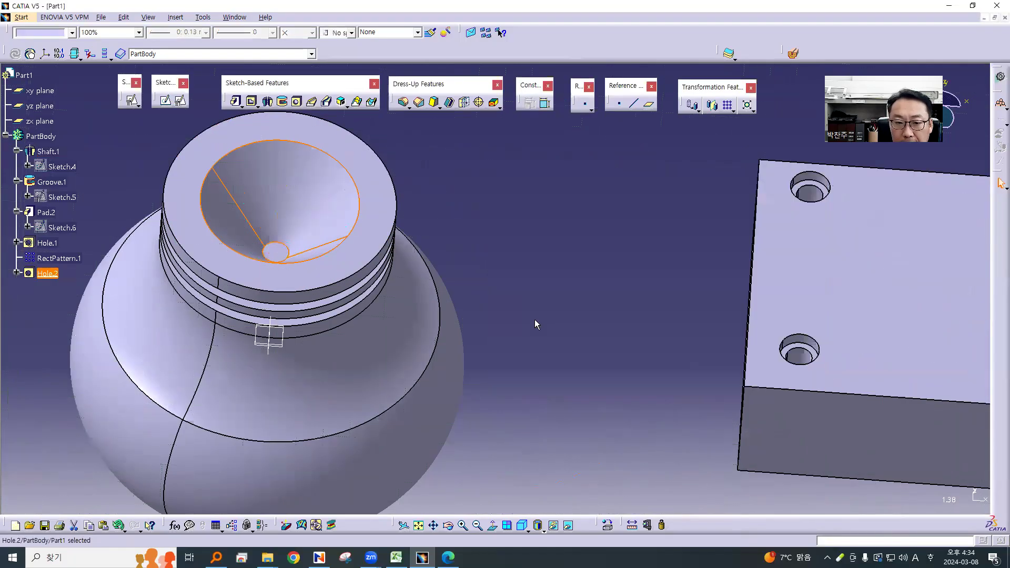
middle_click_drag(561, 312, 478, 363)
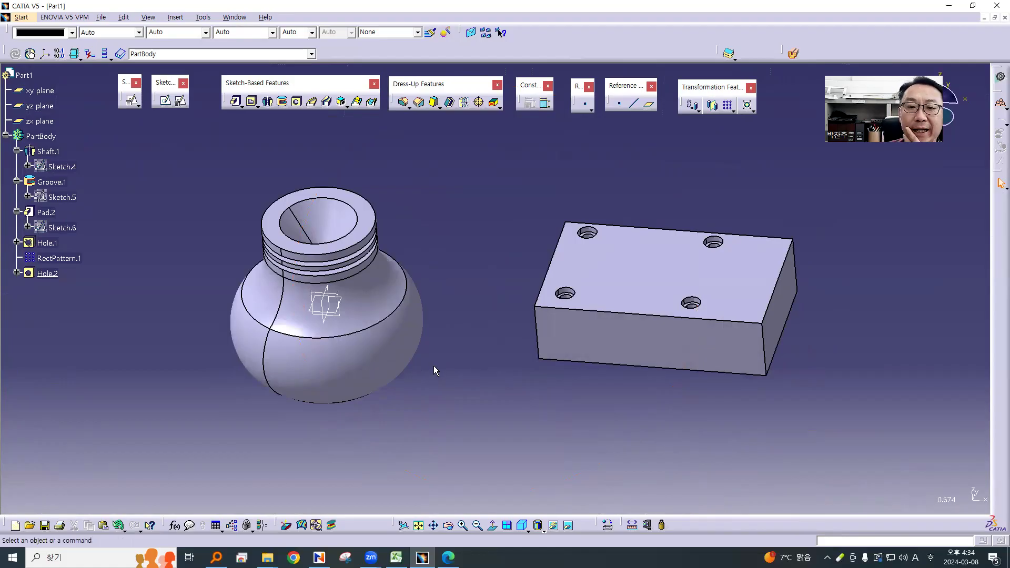
middle_click_drag(434, 367, 433, 405)
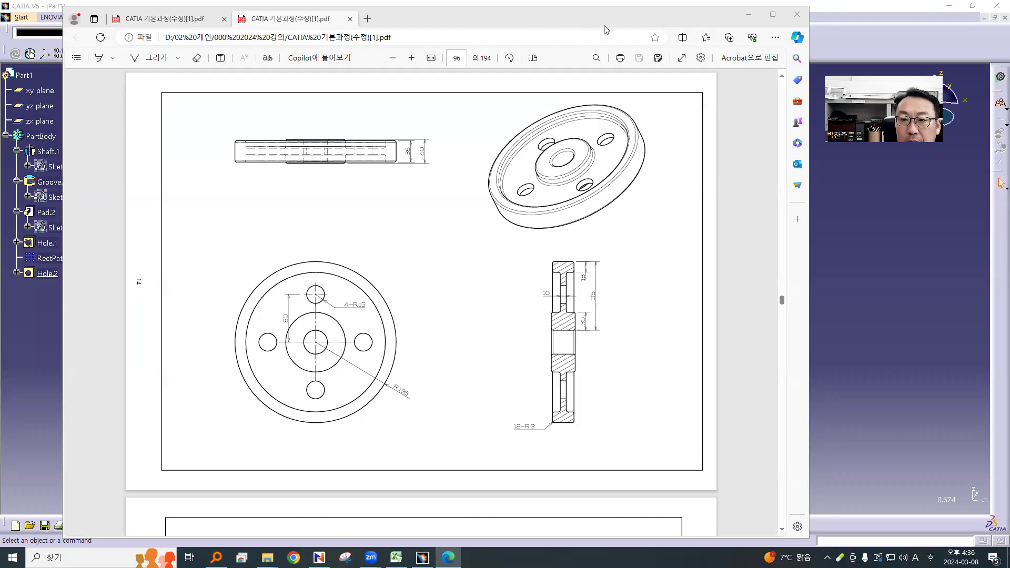
Move the wheel drawing PDF out of the way, close the bottle part and start a new part
left_click(628, 19)
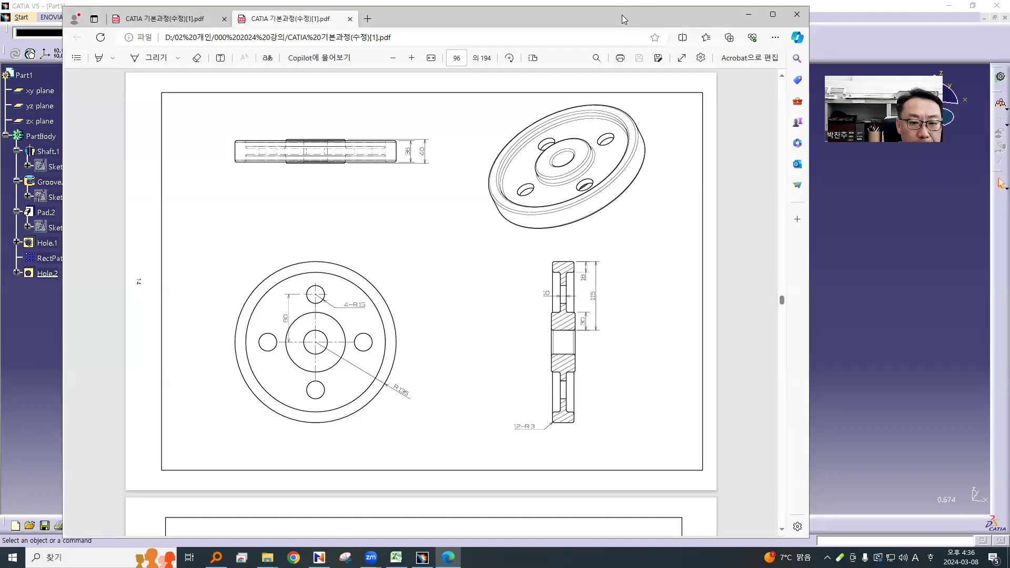
left_click_drag(625, 20, 0, 69)
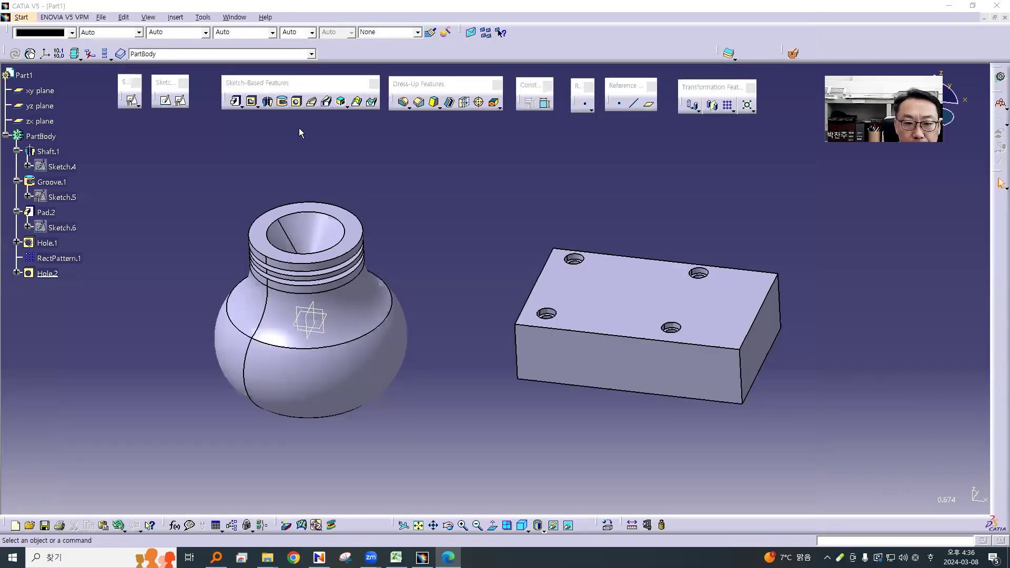
left_click(1005, 17)
left_click(529, 299)
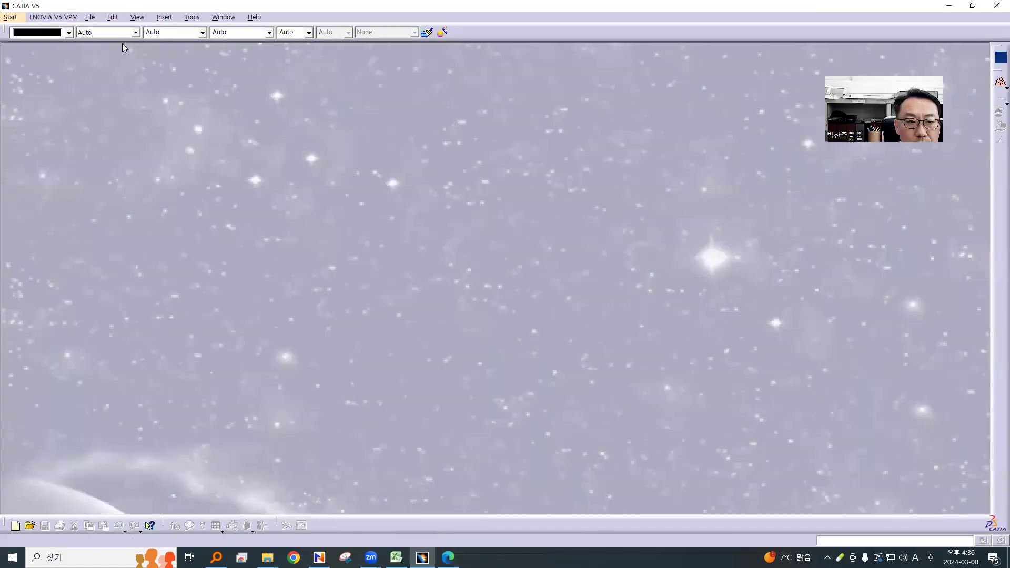
left_click(10, 17)
left_click(32, 30)
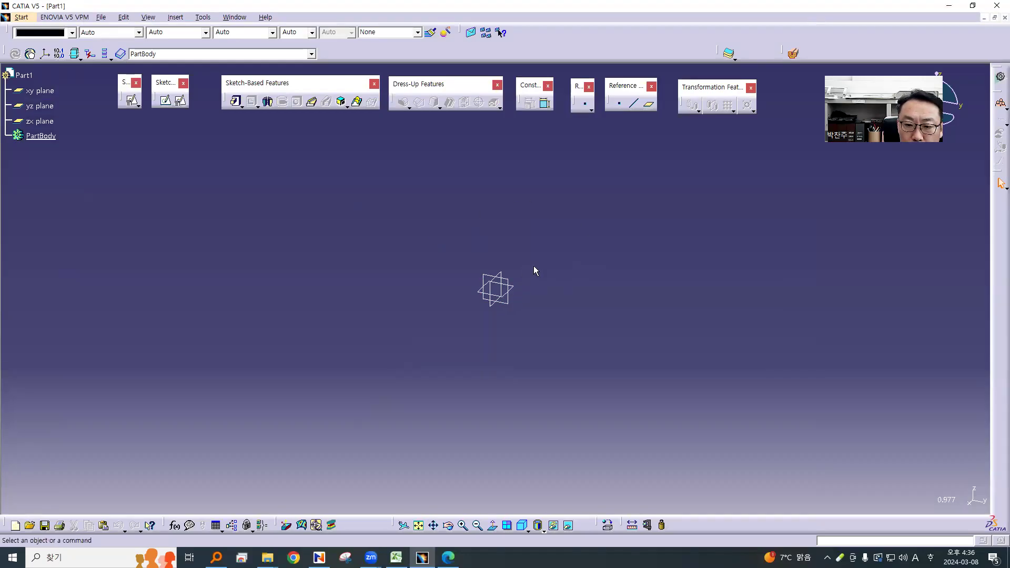
Open a positioned sketch on the yz plane with the implicit origin and orientation
left_click(515, 284)
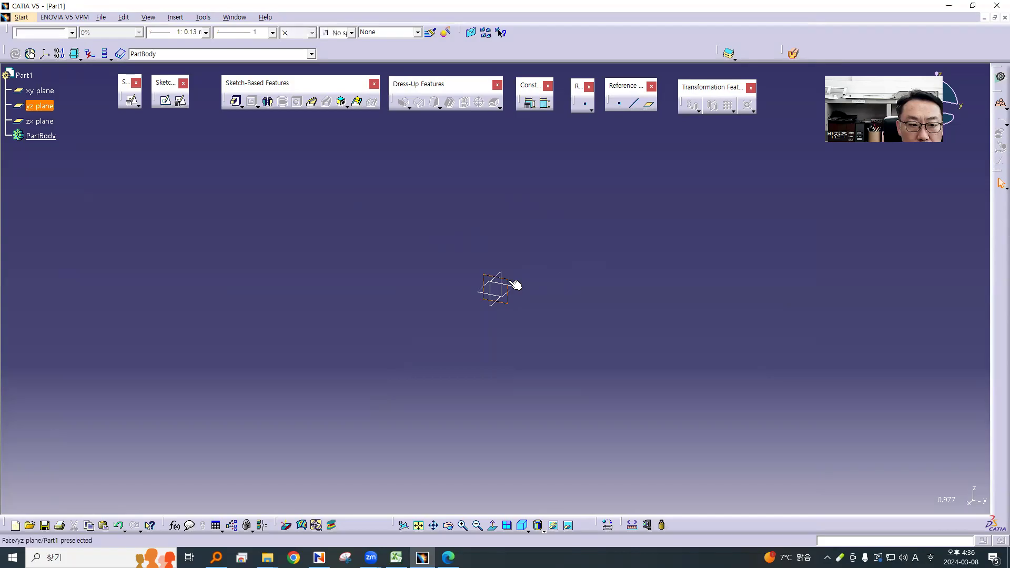
left_click(179, 101)
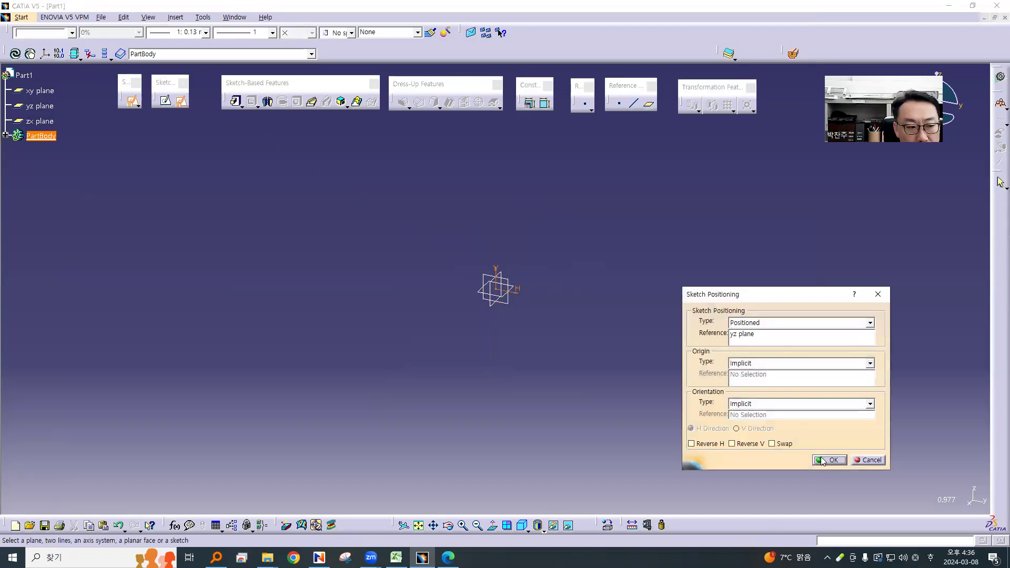
left_click(823, 461)
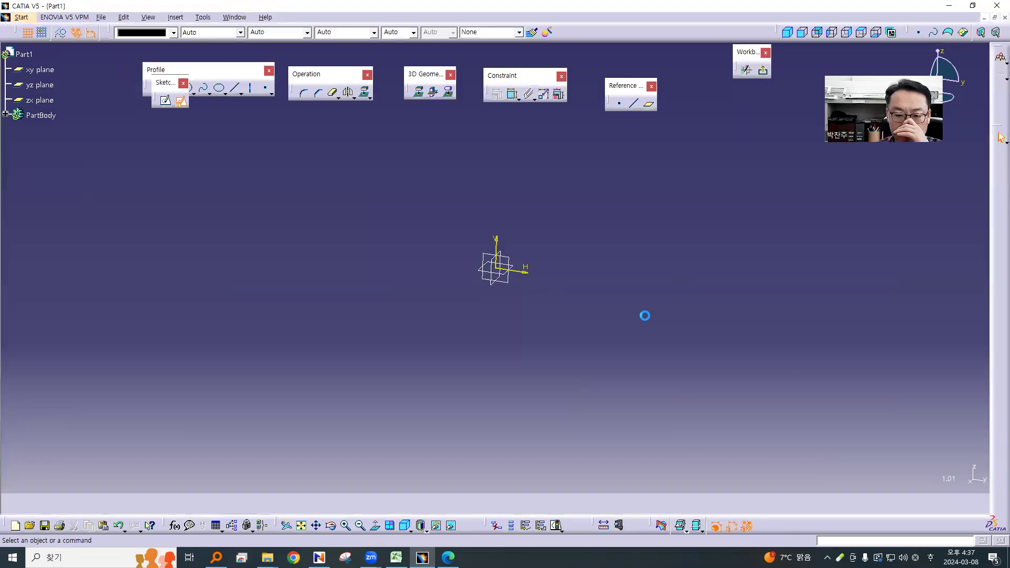
Draw a horizontal axis line about 238 mm long through the origin along the H axis
left_click(252, 93)
left_click(235, 346)
left_click(703, 346)
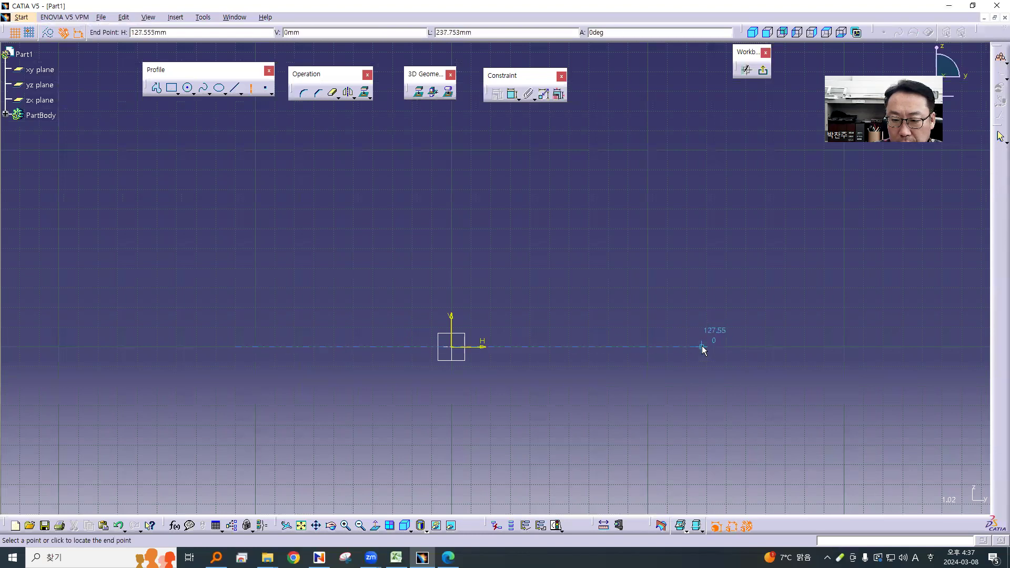
middle_click_drag(533, 239, 543, 301)
left_click(458, 221)
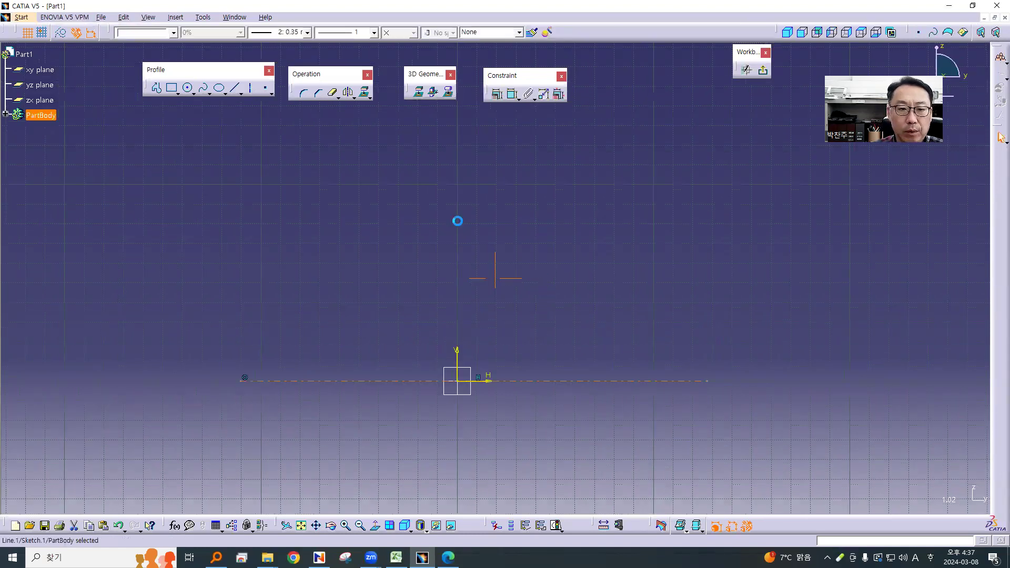
Sketch an open stepped half-profile above the axis line, starting and ending on the V axis and reaching about 18.5 mm to its negative H side
left_click(158, 88)
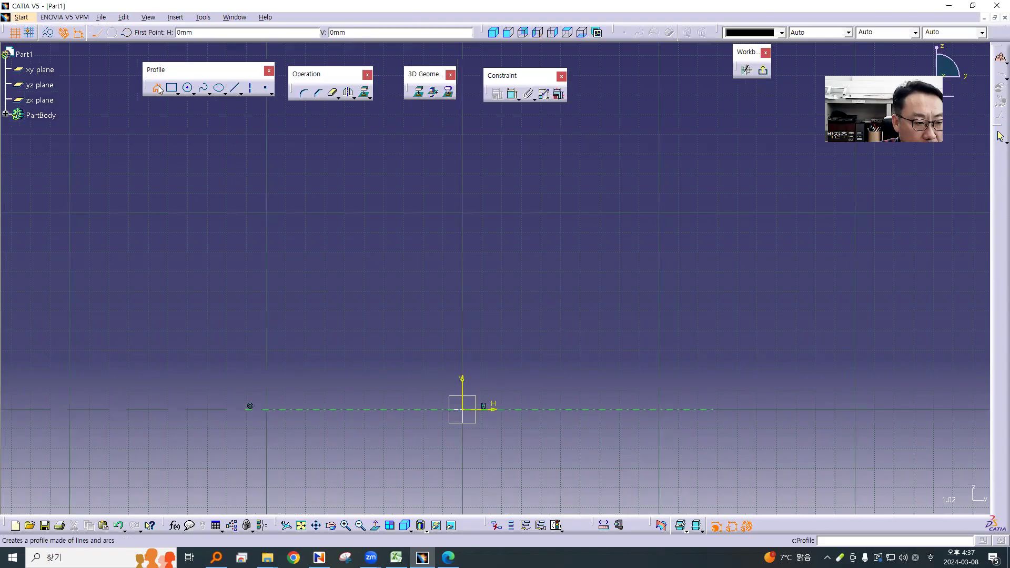
left_click(462, 172)
left_click(431, 172)
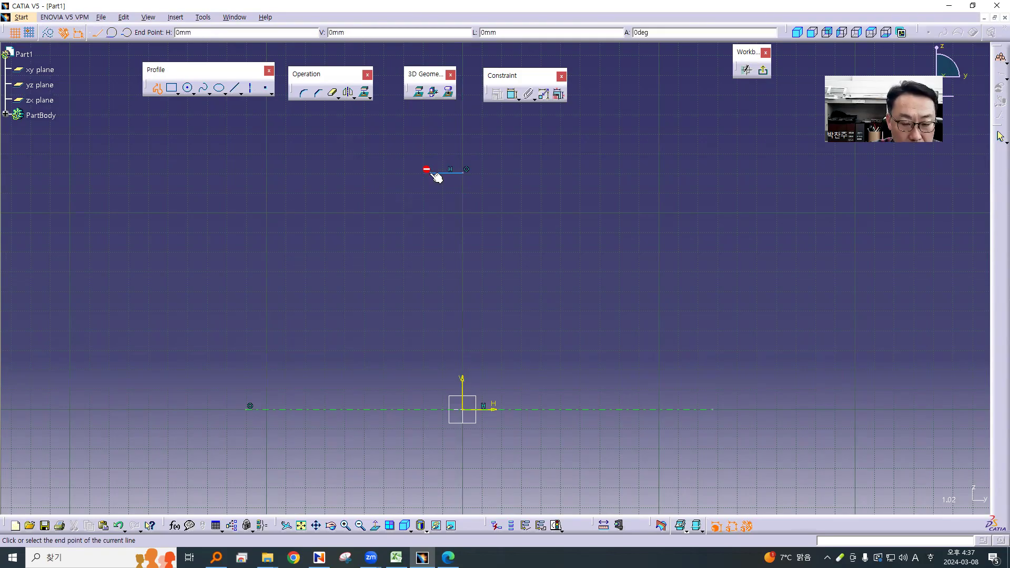
left_click(430, 196)
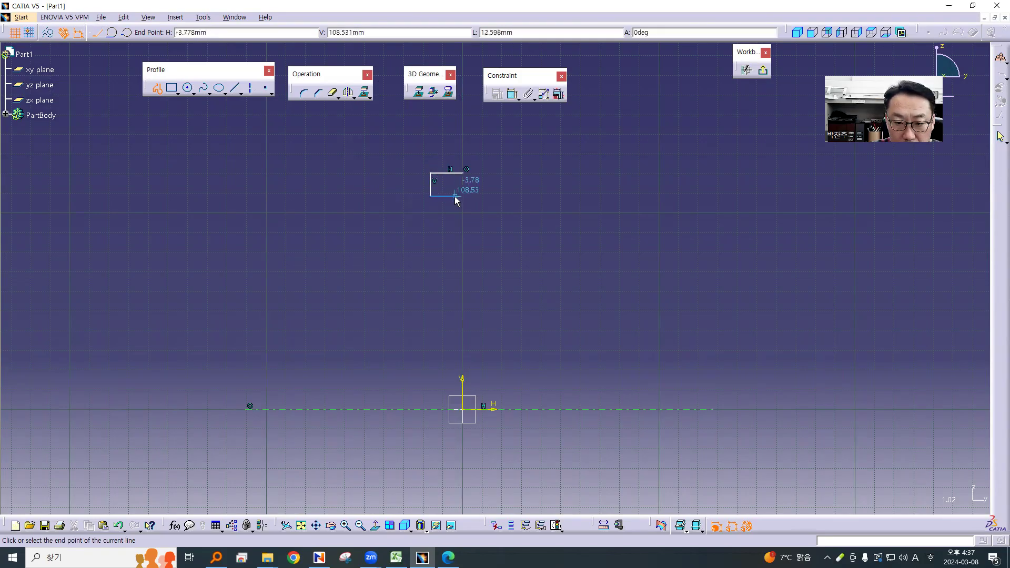
left_click(455, 196)
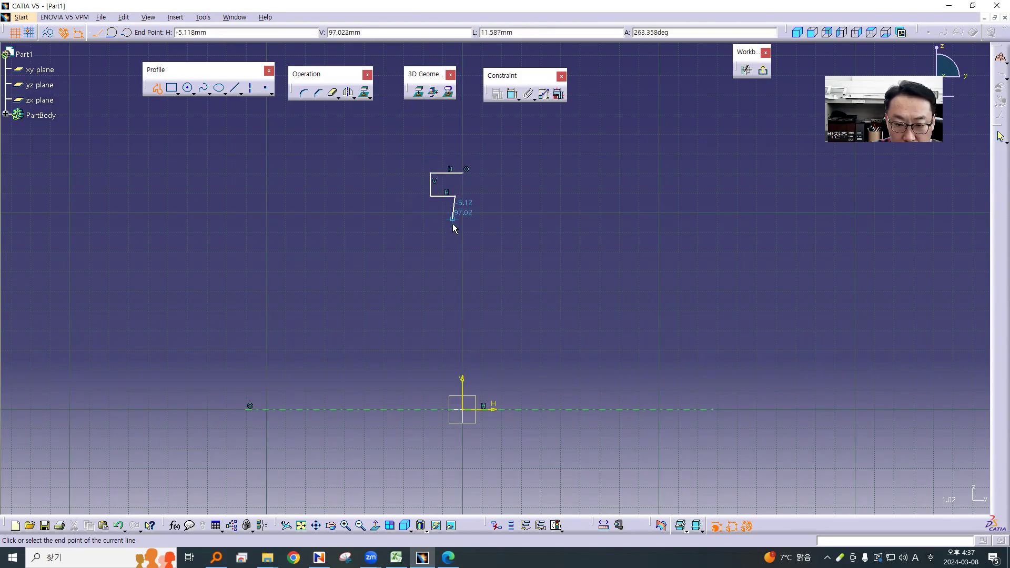
left_click(455, 257)
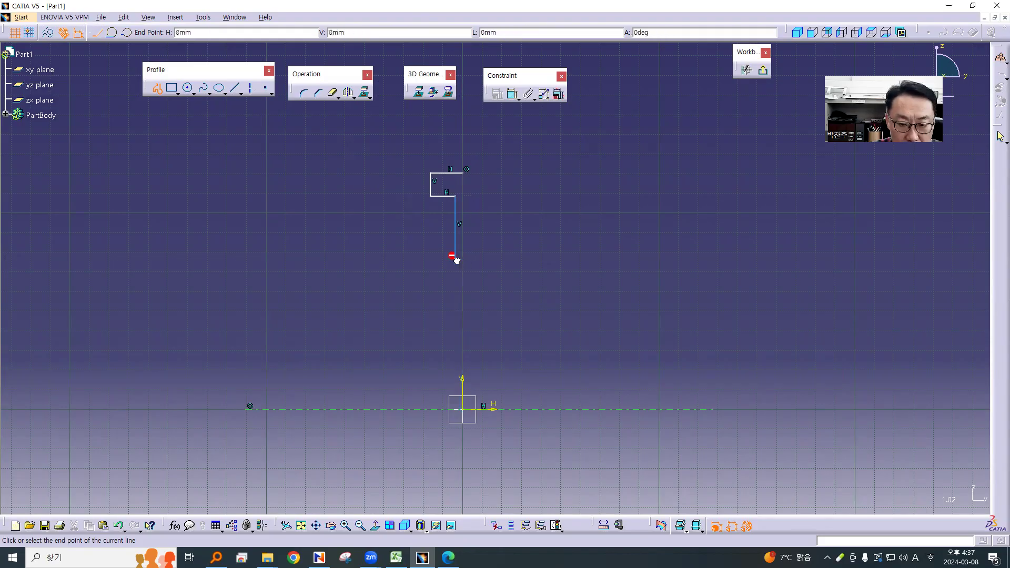
left_click(426, 259)
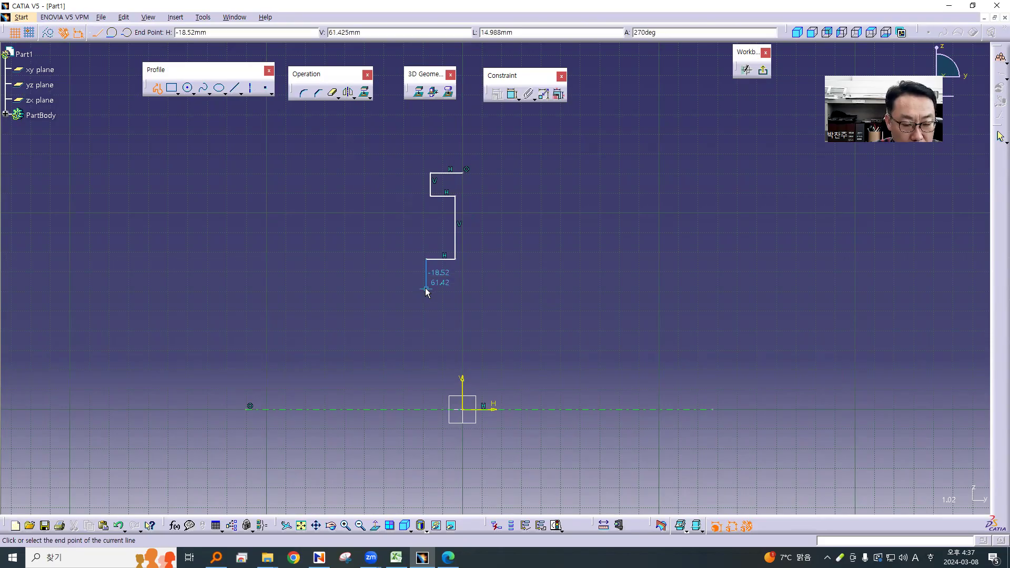
left_click(426, 288)
left_click(463, 288)
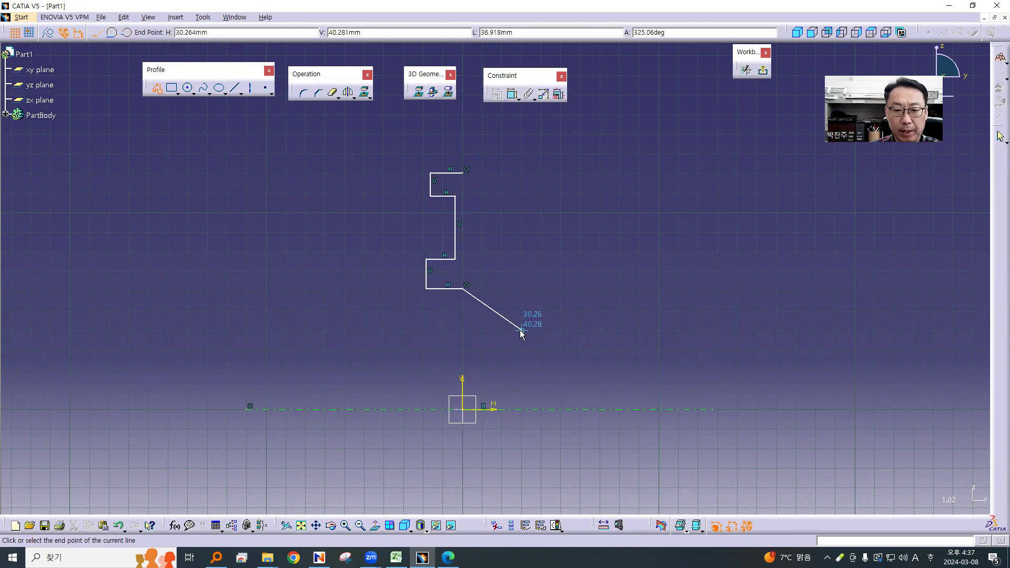
key("Escape")
Dimension the short vertical edge of the profile's upper rim and set it to 18 mm
mouse_move(511, 280)
middle_mouse_down()
mouse_move(444, 305)
mouse_move(448, 266)
mouse_move(528, 274)
middle_mouse_up()
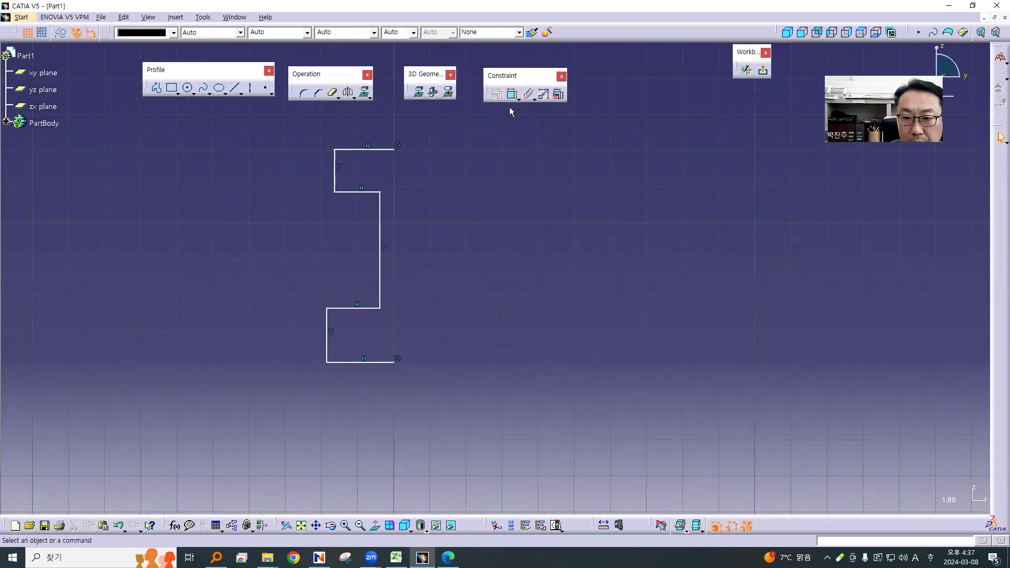
left_click(510, 97)
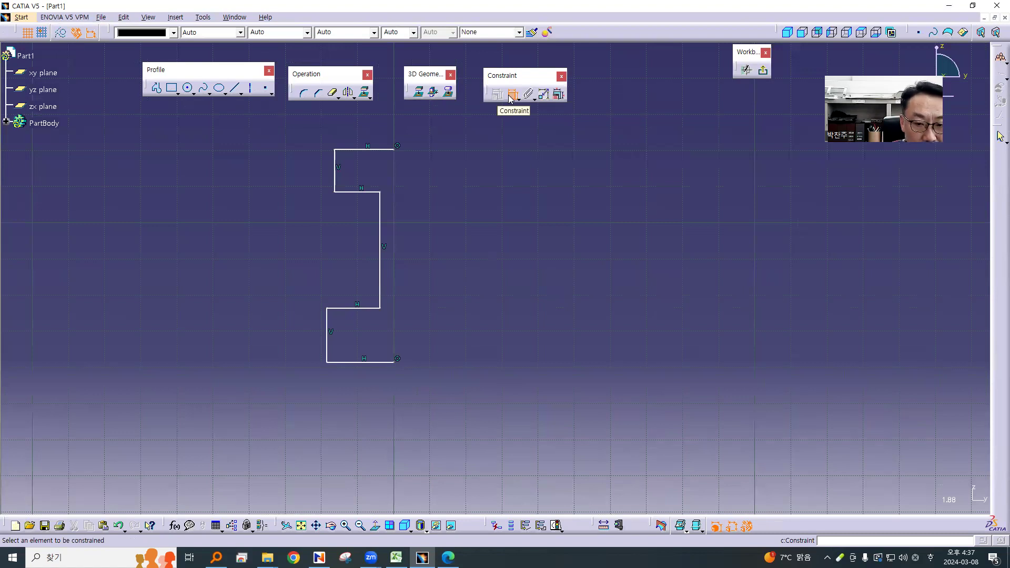
left_click(341, 172)
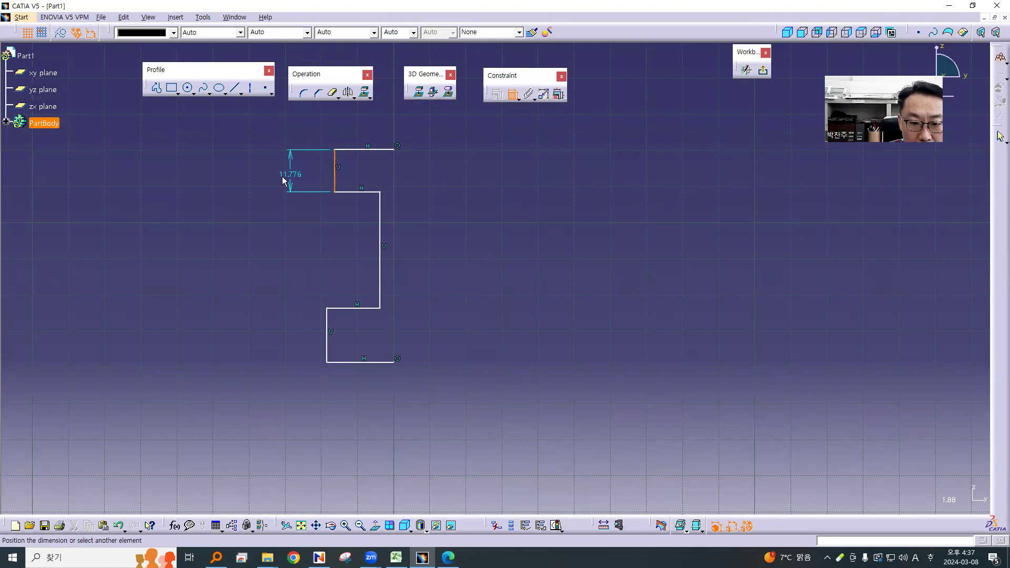
left_click(264, 173)
double_click(263, 172)
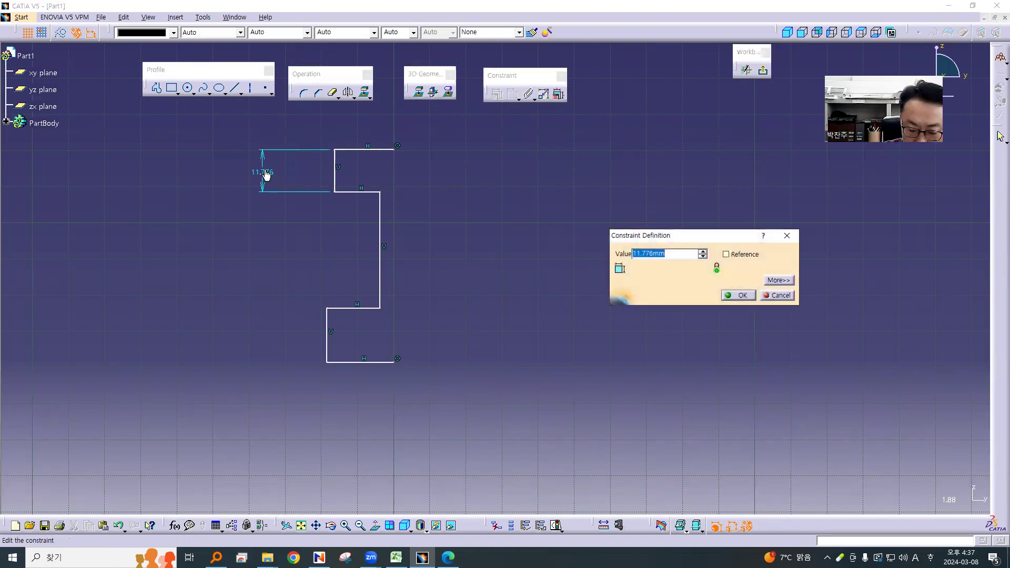
type("18")
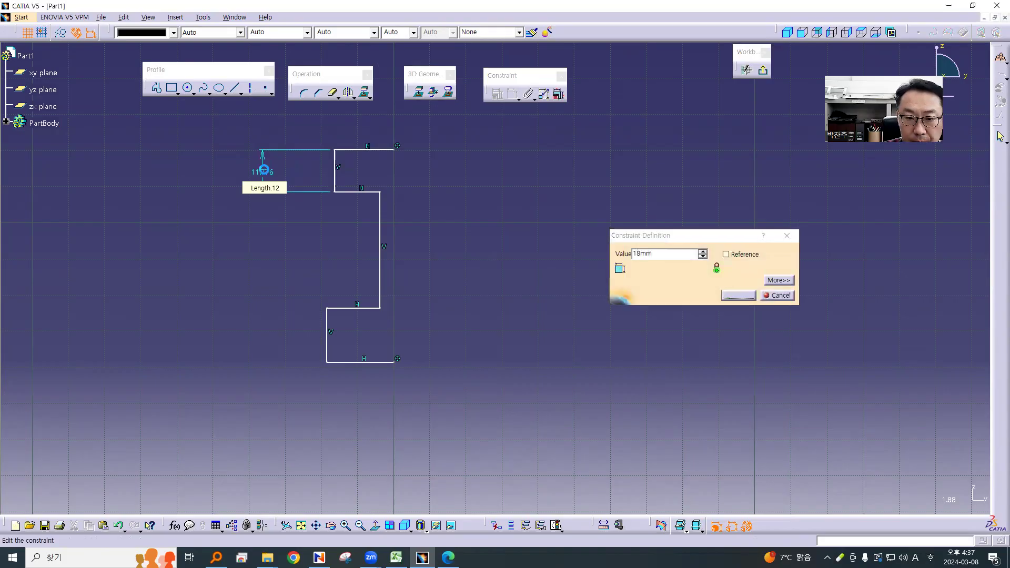
key("Return")
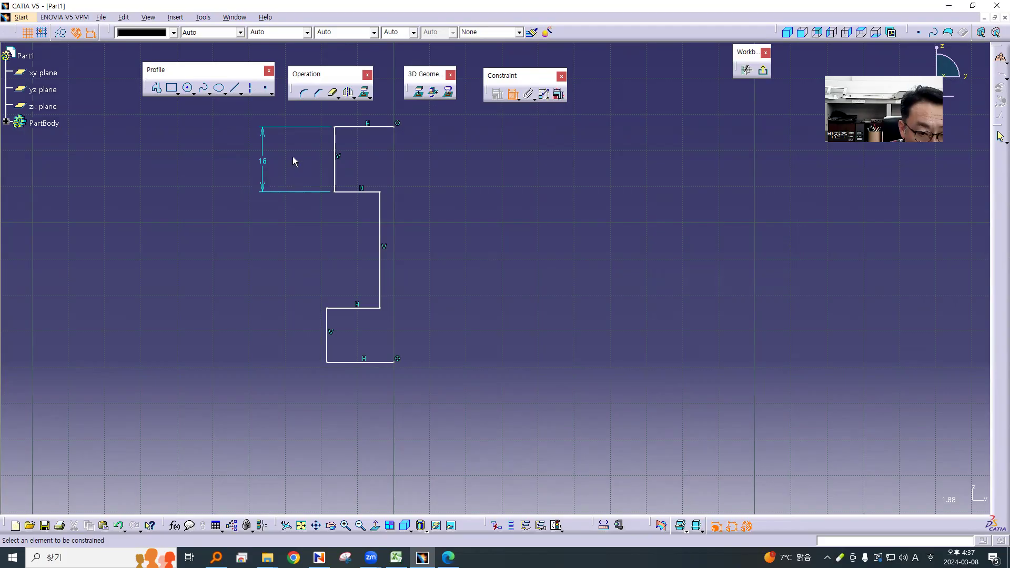
Dimension the profile's overall height between its top and bottom horizontal edges and set it to 115 mm
left_click(354, 127)
left_click(346, 358)
left_click(189, 241)
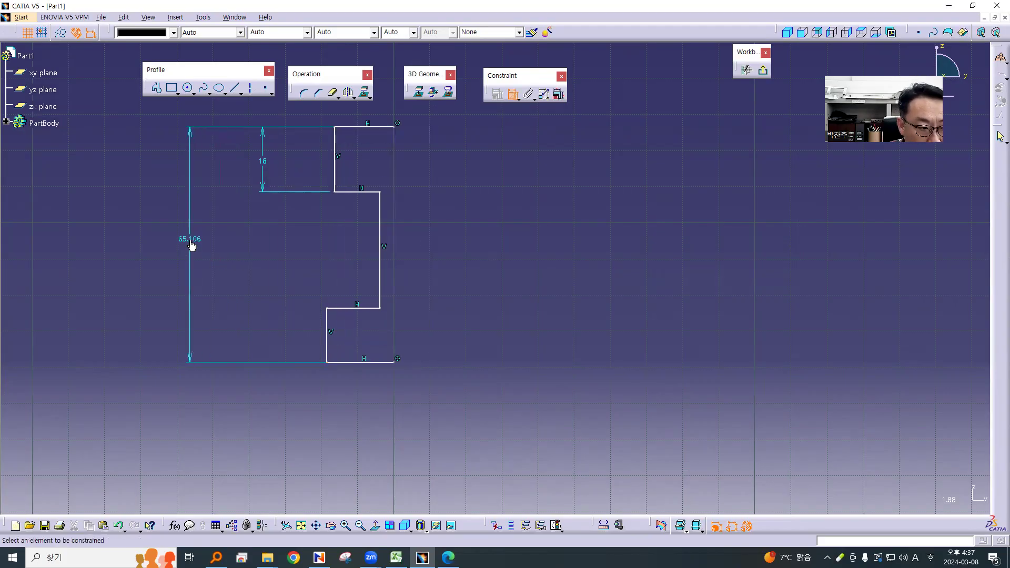
double_click(189, 240)
type("115")
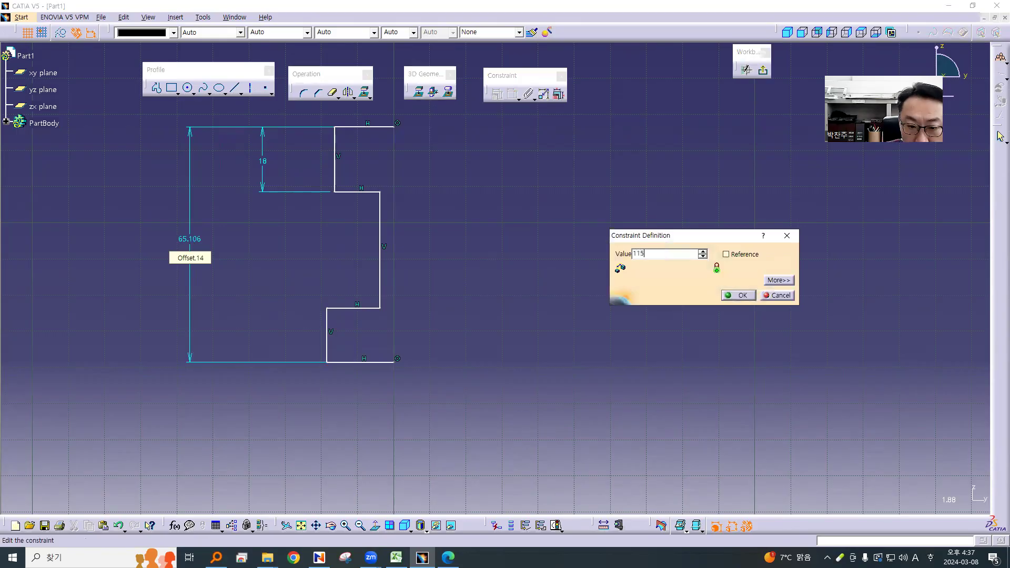
key("Return")
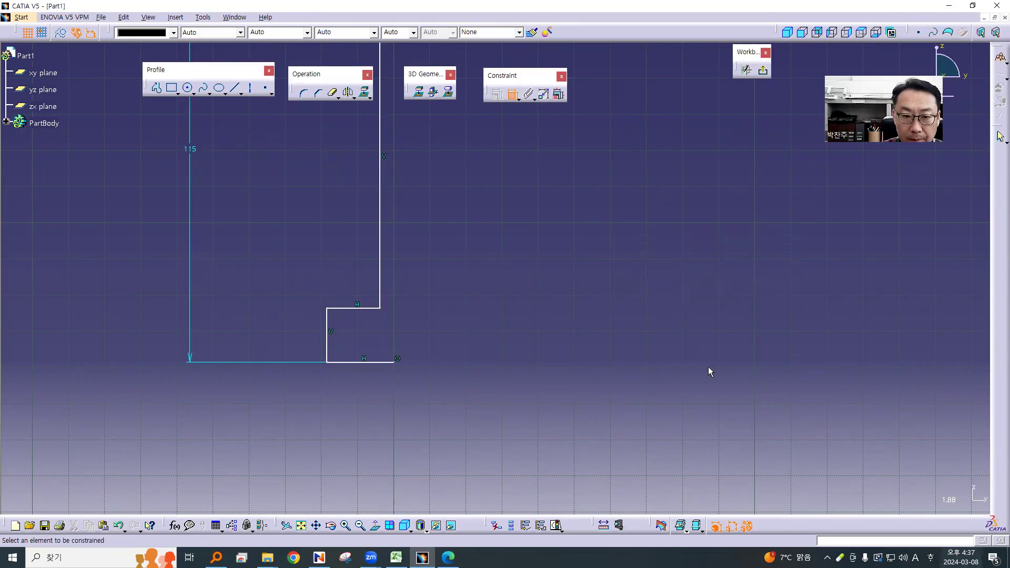
Dimension the height of the profile's lower hub section and set it to 30 mm
mouse_move(501, 297)
middle_mouse_down("ctrl")
mouse_move(482, 310)
mouse_move(496, 280)
mouse_move(465, 323)
mouse_move(490, 333)
middle_mouse_up("ctrl")
left_click(383, 371)
left_click(387, 341)
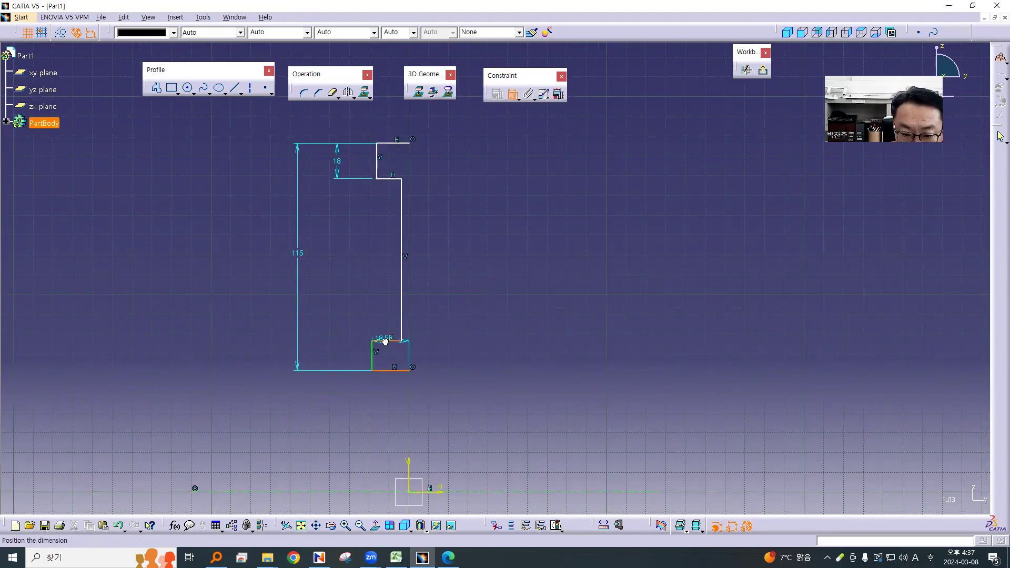
left_click(317, 353)
double_click(317, 355)
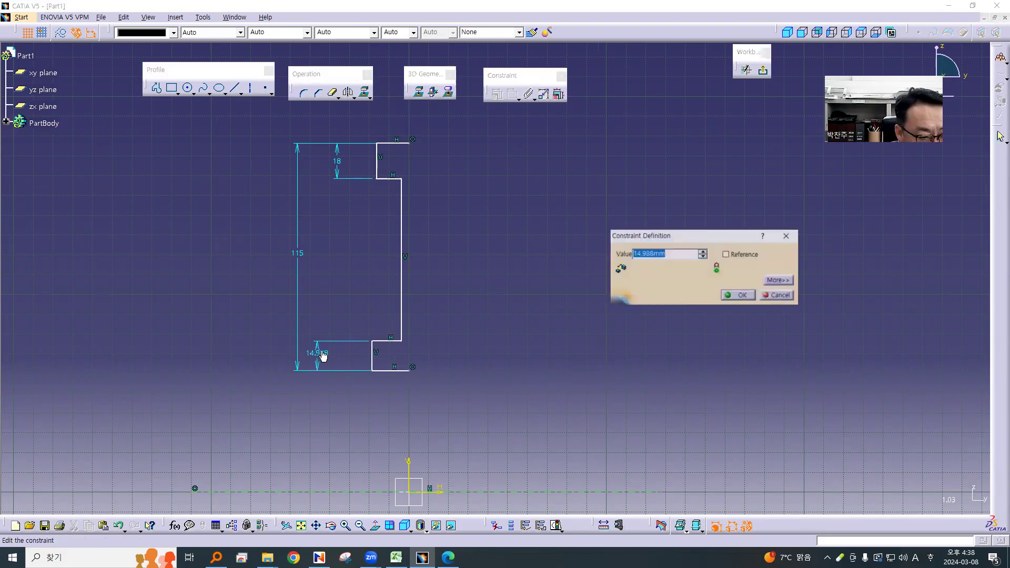
type("30")
key("Return")
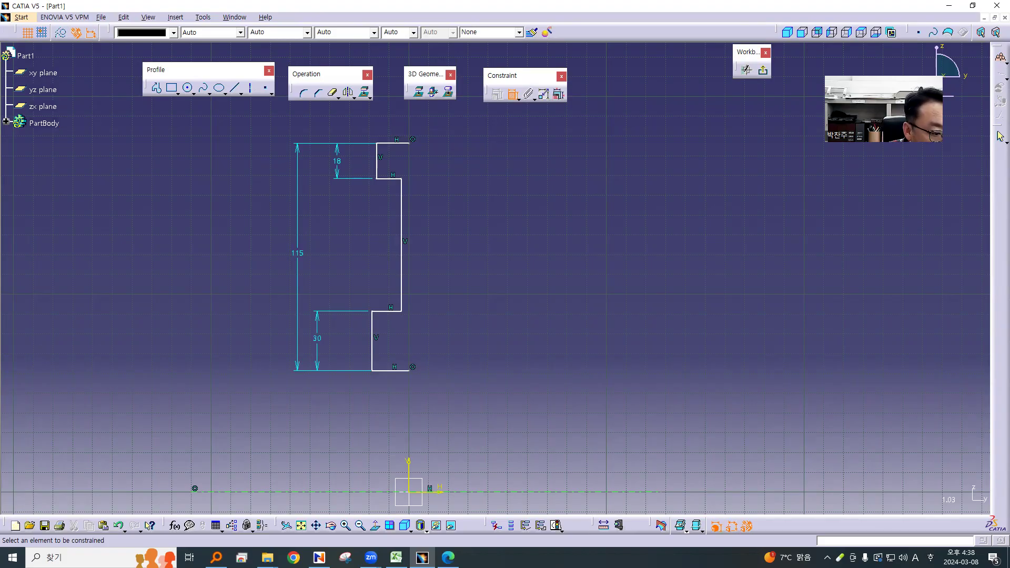
Constrain the profile's bottom edge to a distance of 40 mm from the horizontal axis line
middle_click_drag(482, 343, 523, 304)
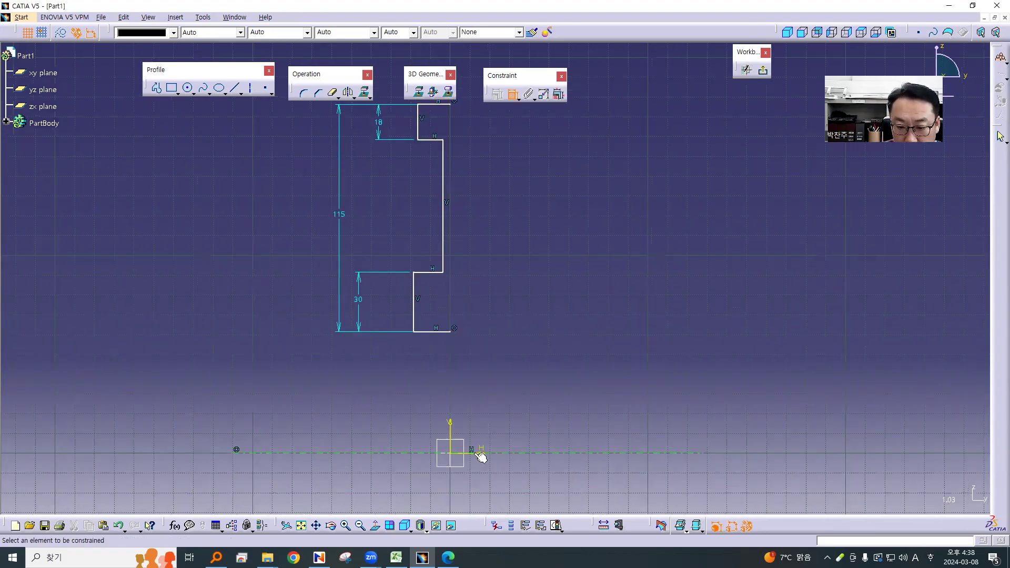
left_click(480, 455)
left_click(443, 332)
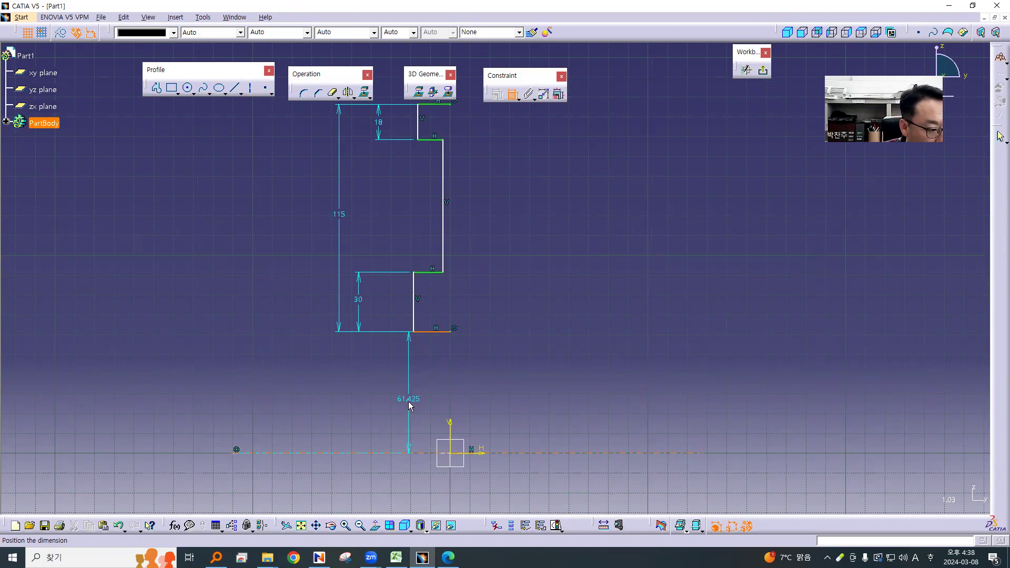
left_click(408, 402)
double_click(409, 400)
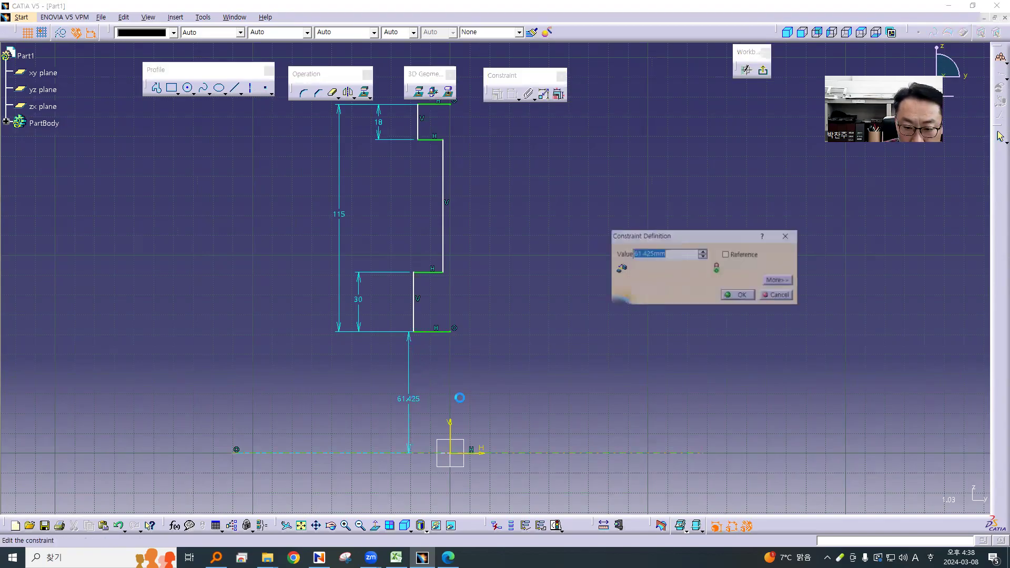
type("40")
key("Return")
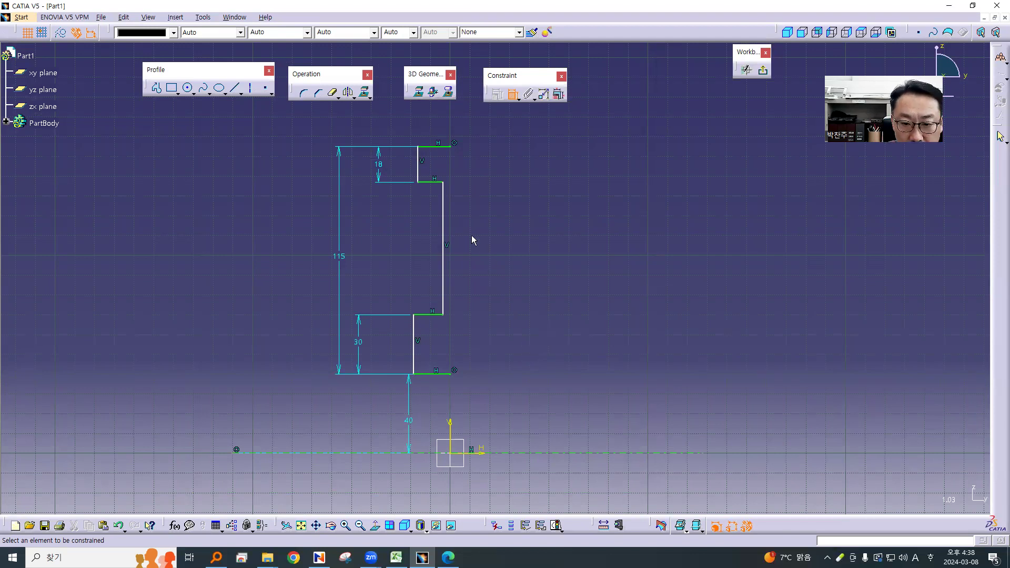
Constrain the profile's long middle vertical edge to a distance of 5 mm from the vertical axis
left_click(450, 434)
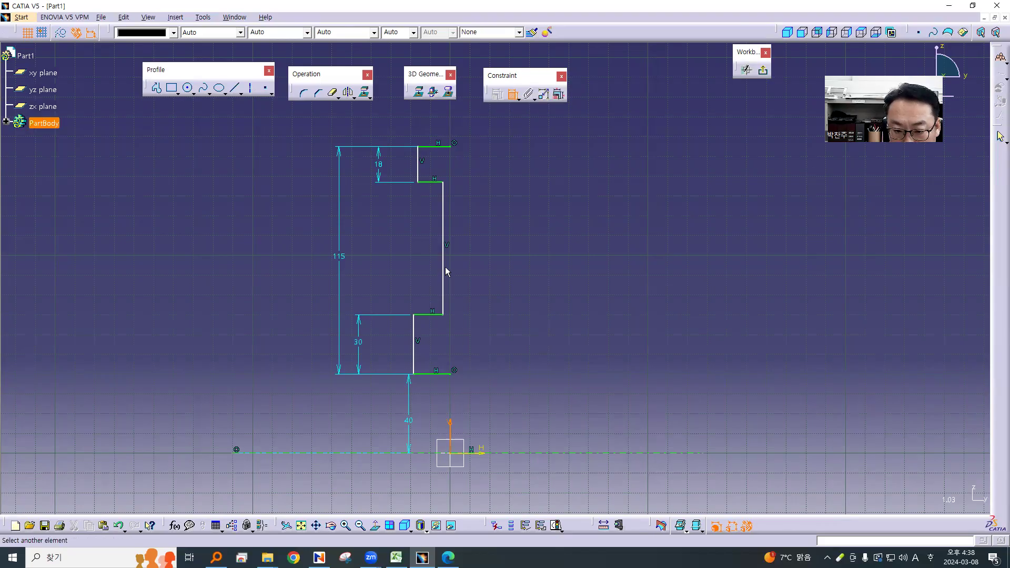
left_click(443, 267)
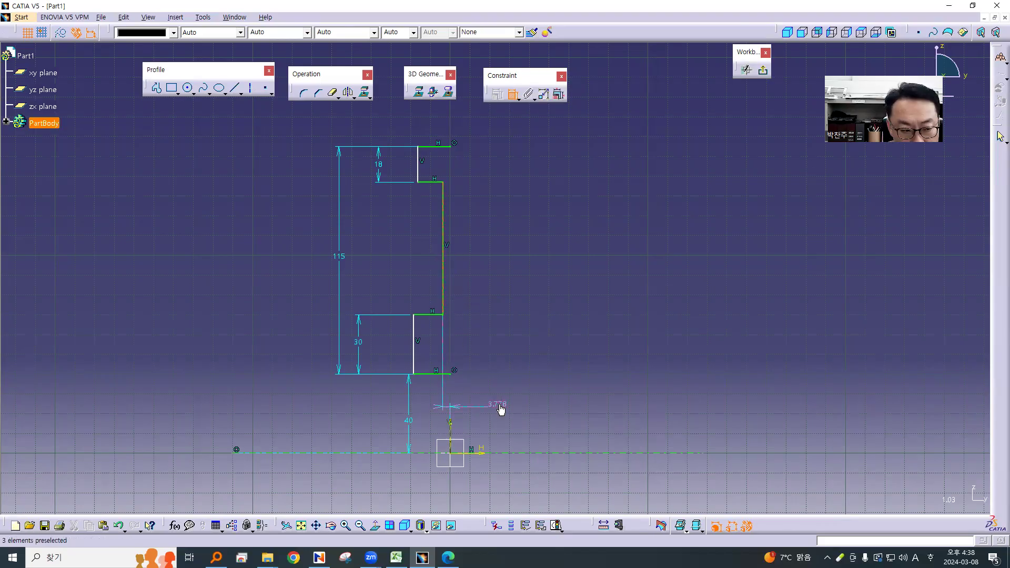
left_click(499, 409)
double_click(497, 406)
type("5")
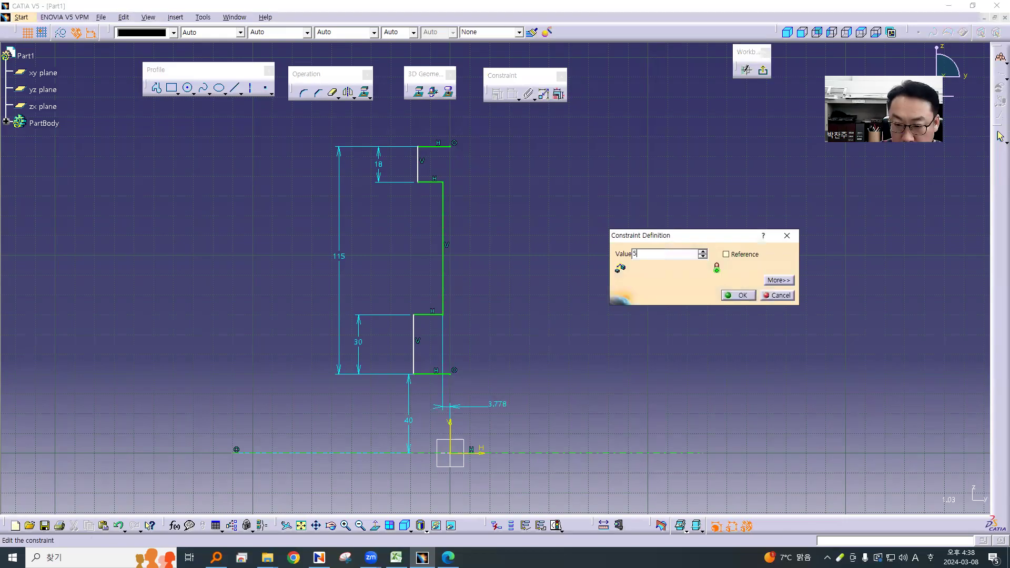
key("Return")
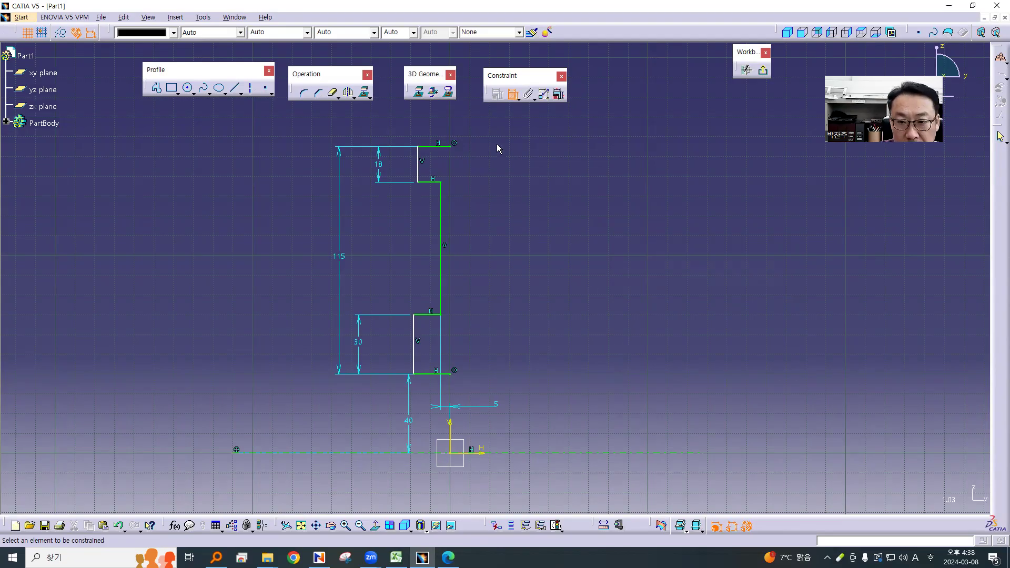
Constrain the lower hub section's vertical edge to a distance of 20 mm from the vertical axis
left_click(451, 432)
left_click(415, 354)
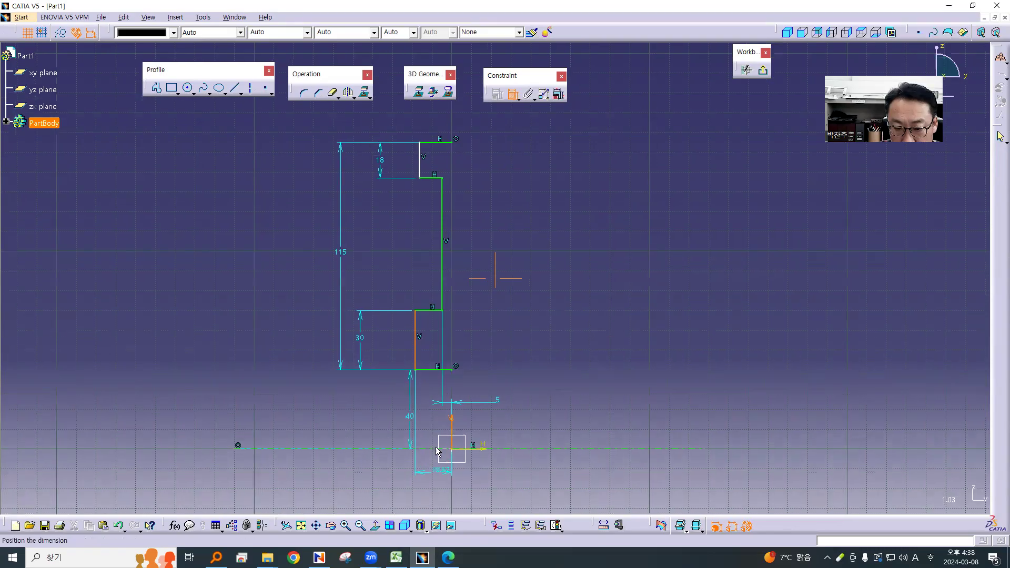
left_click(440, 463)
double_click(440, 463)
type("20")
key("Return")
Constrain the upper rim's short vertical edge to a distance of 18 mm from the vertical axis
middle_click_drag(583, 260, 582, 344)
left_click(457, 460)
left_click(428, 197)
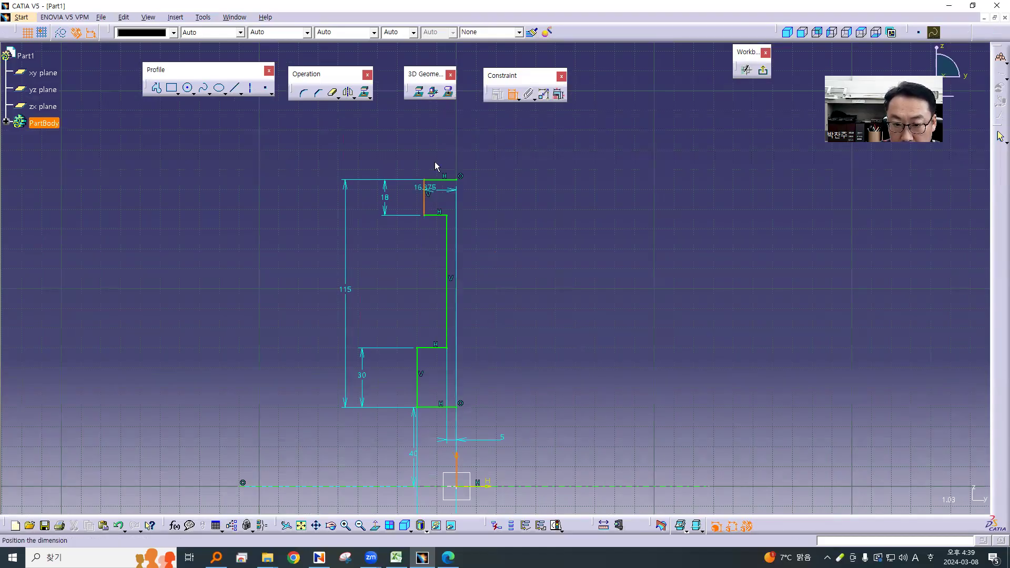
double_click(495, 126)
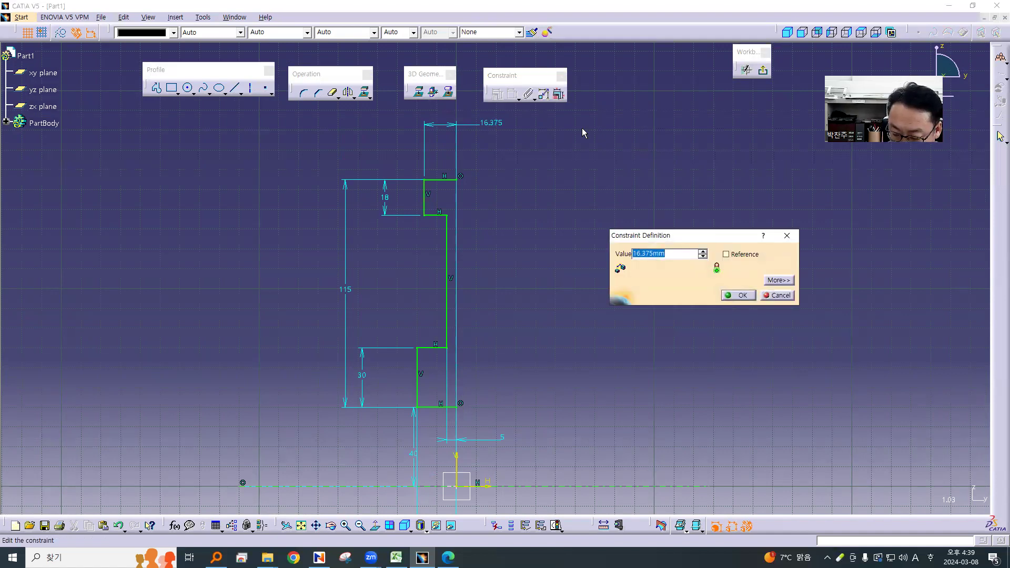
type("18")
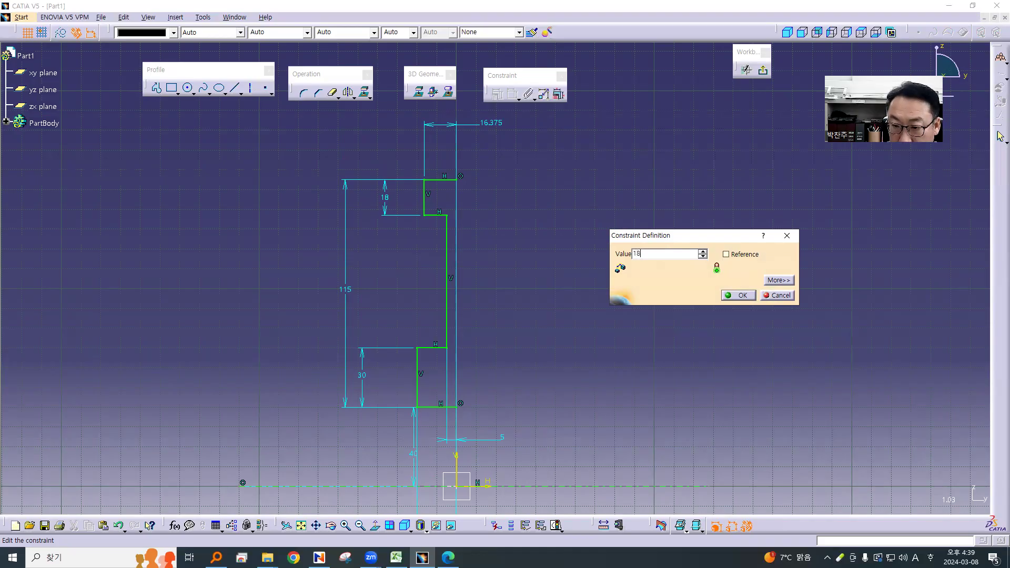
key("Return")
mouse_move(557, 282)
middle_mouse_down()
mouse_move(528, 216)
mouse_move(527, 242)
mouse_move(502, 267)
mouse_move(494, 189)
mouse_move(537, 242)
mouse_move(515, 282)
mouse_move(502, 226)
middle_mouse_up()
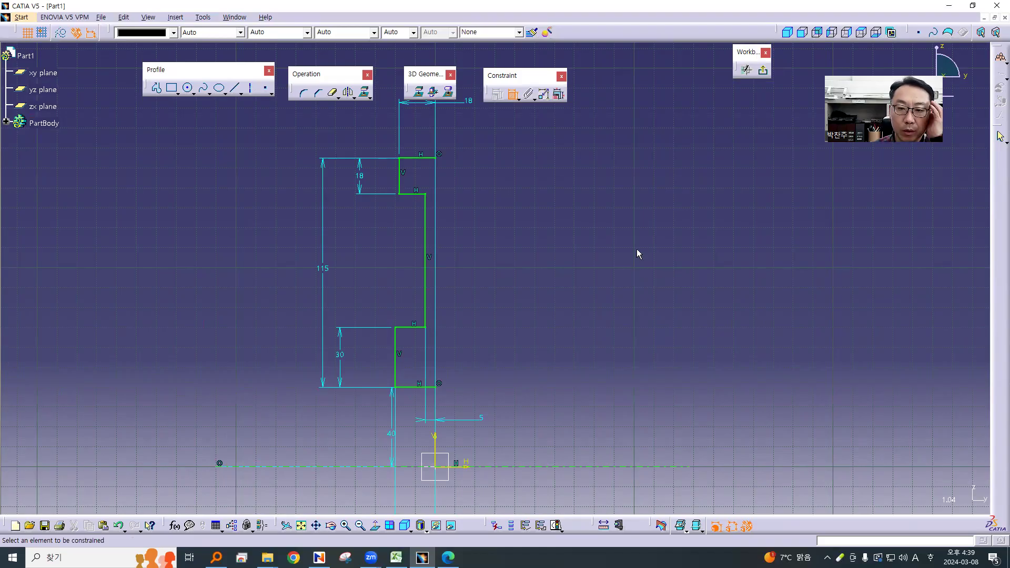
left_click(512, 94)
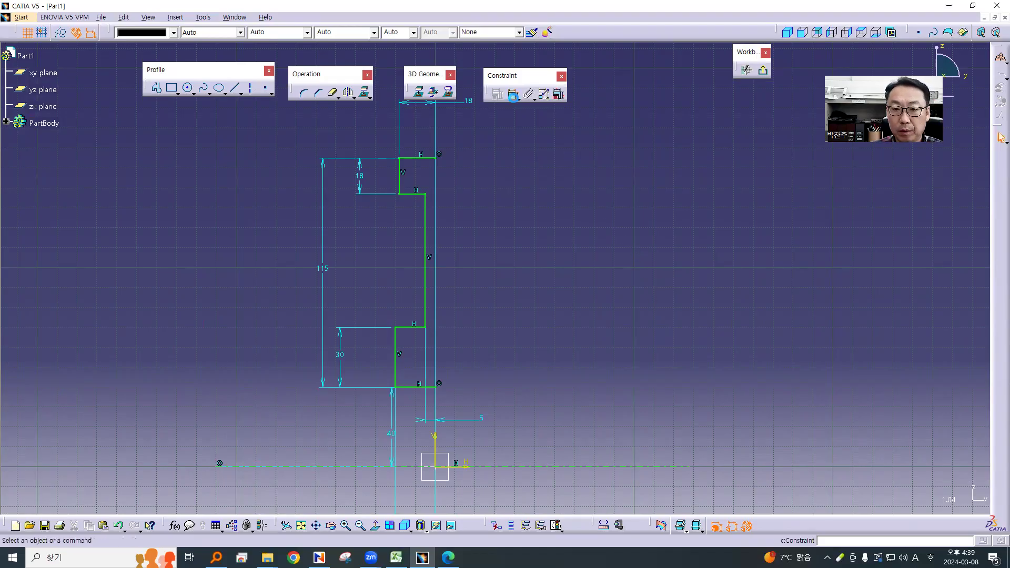
Select the whole connected chain of profile lines and mirror it about the vertical axis to close the profile
left_click_drag(361, 140, 488, 403)
left_click(550, 322)
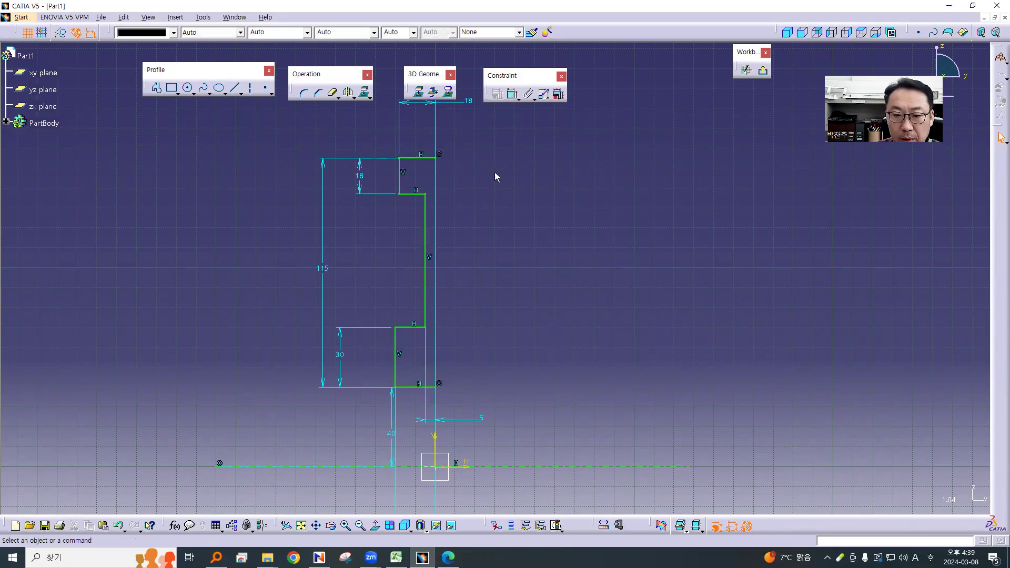
right_click(410, 157)
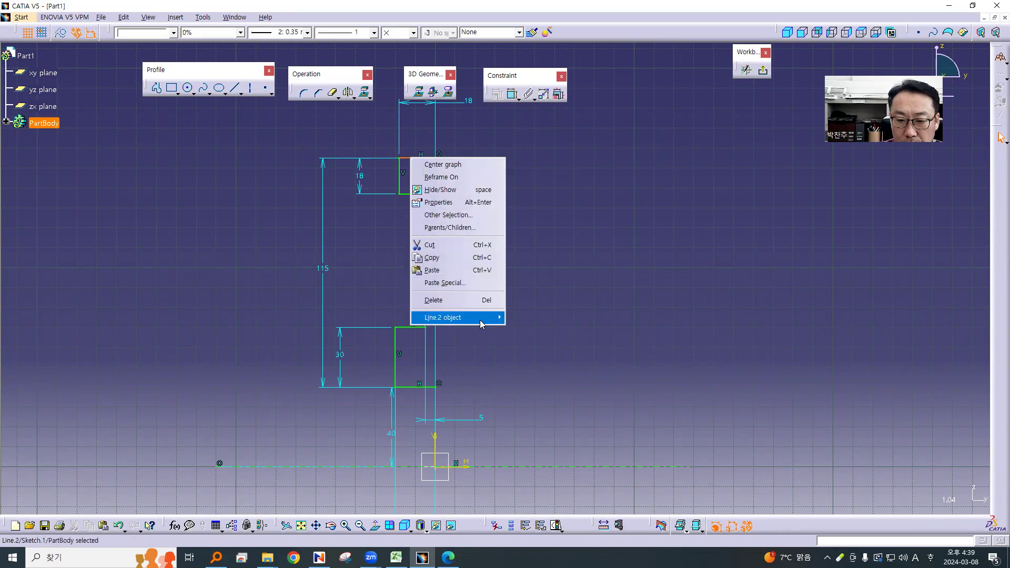
mouse_move(480, 320)
left_click(544, 387)
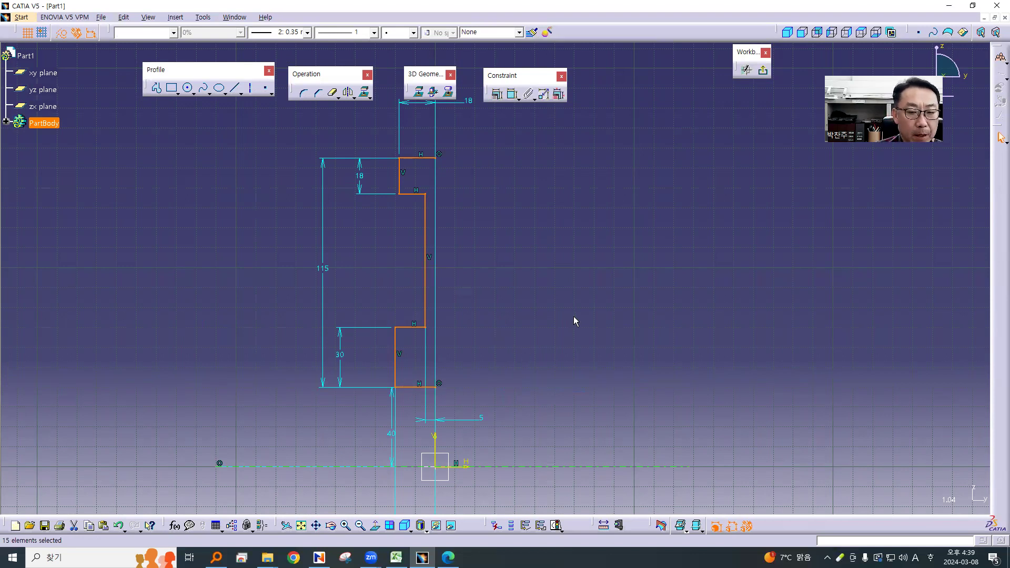
left_click(348, 92)
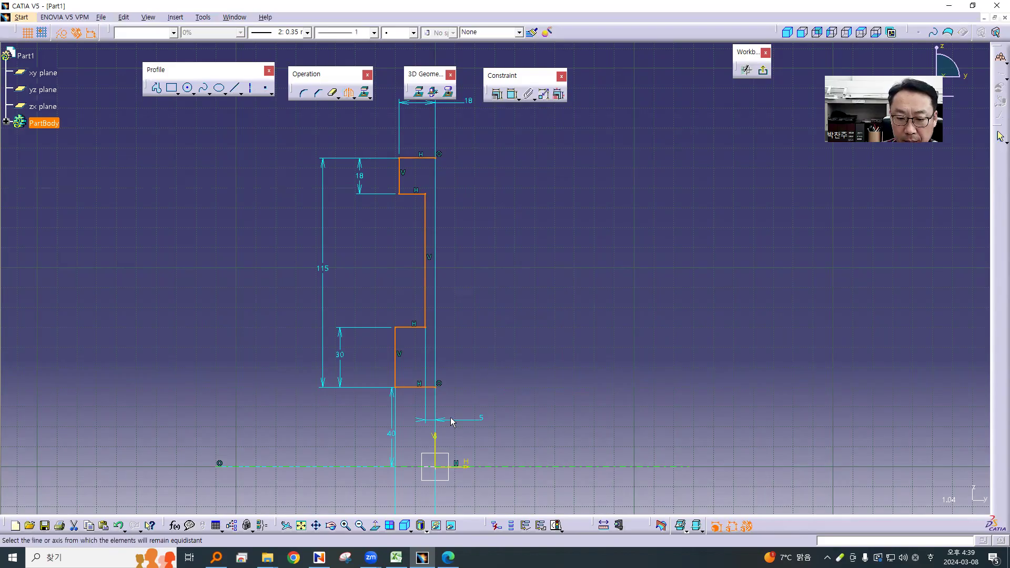
left_click(436, 445)
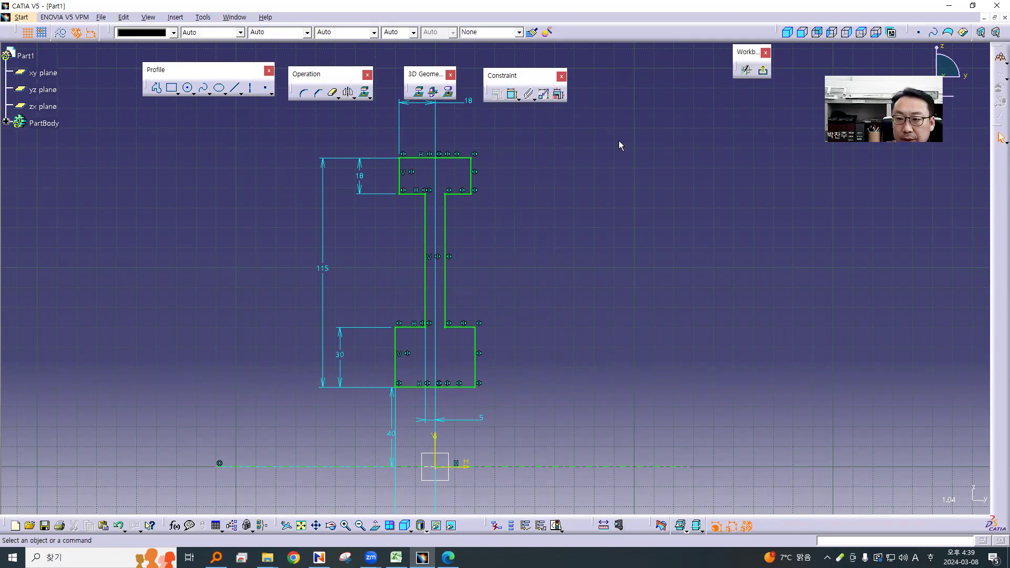
Exit the sketch and revolve the closed profile 360 degrees about the sketch axis as a Shaft
left_click(762, 70)
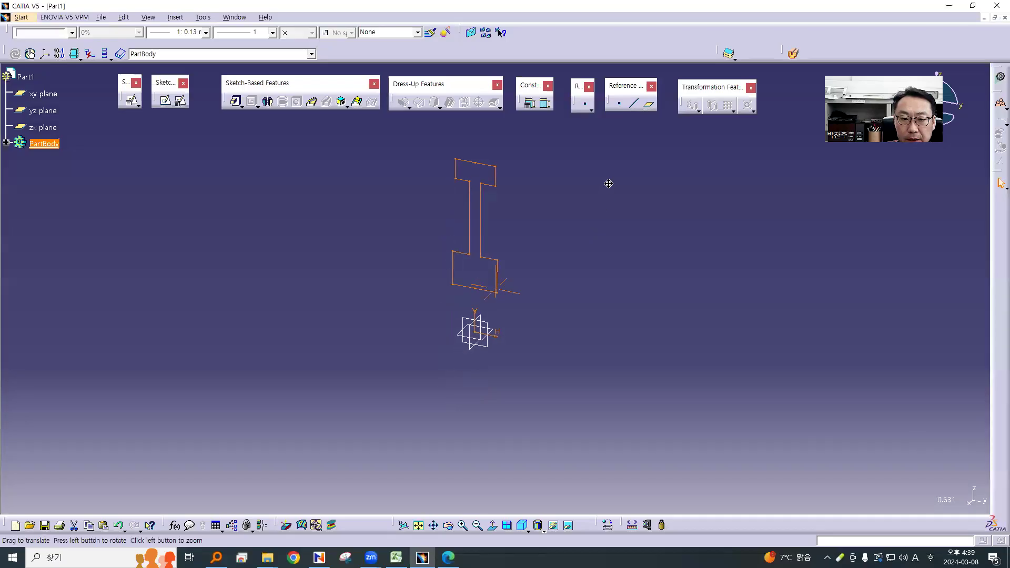
left_click(267, 102)
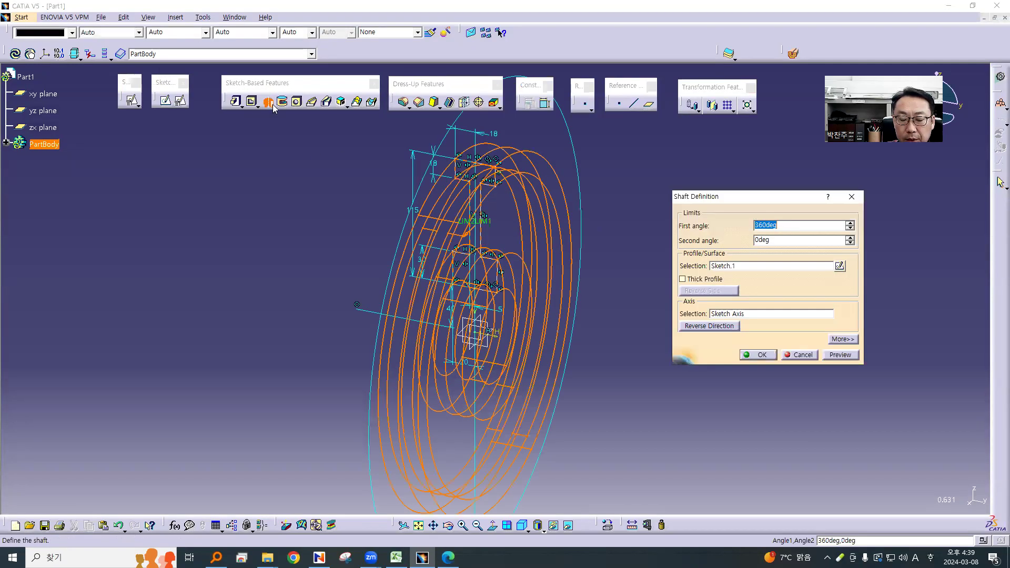
left_click(756, 355)
left_click(647, 354)
middle_click_drag(291, 302, 527, 299)
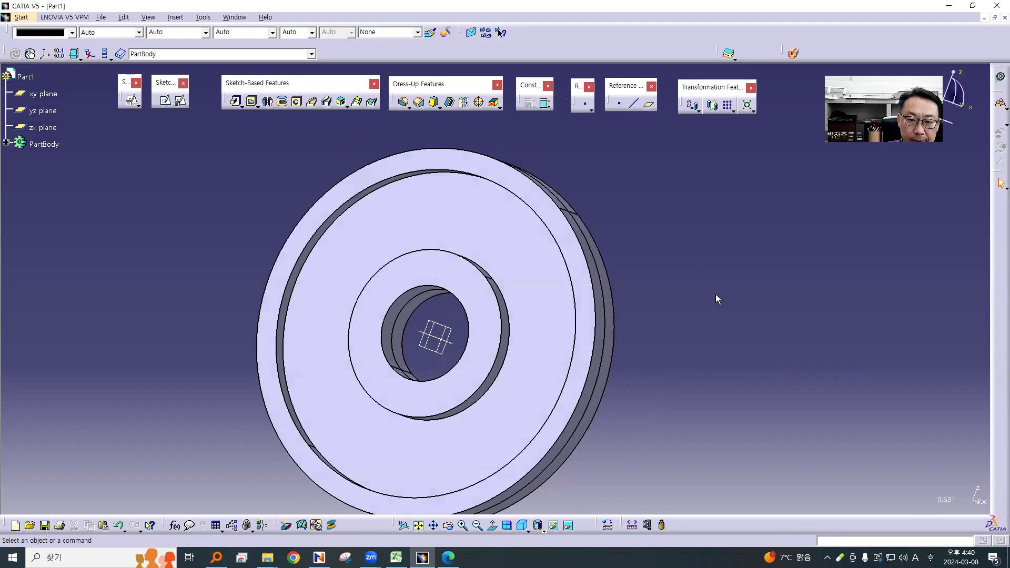
middle_click_drag(745, 298, 755, 297)
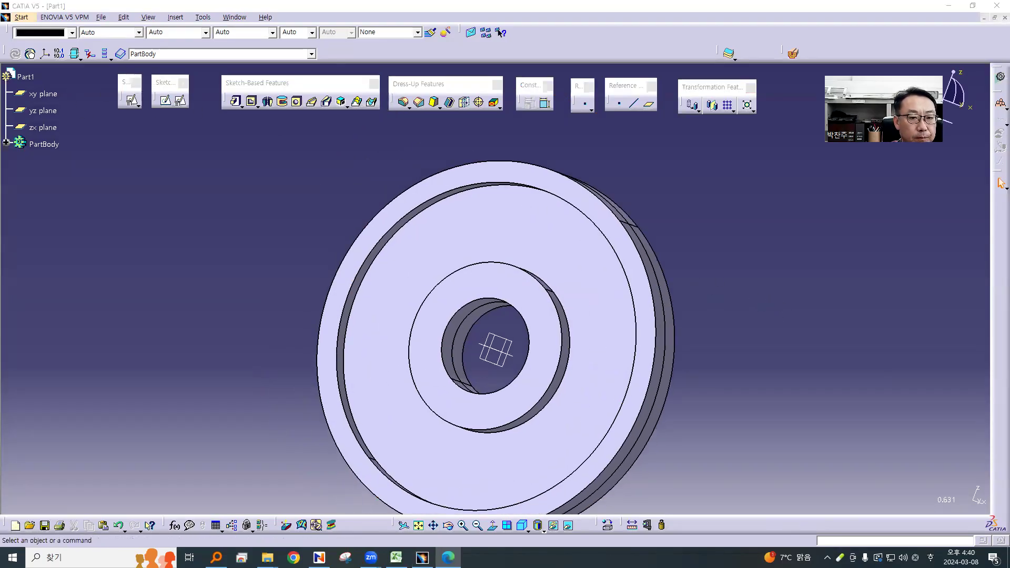
Check the hole layout in the practice drawing and start a positioned sketch on the wheel's recessed web face
left_click_drag(610, 0, 605, 16)
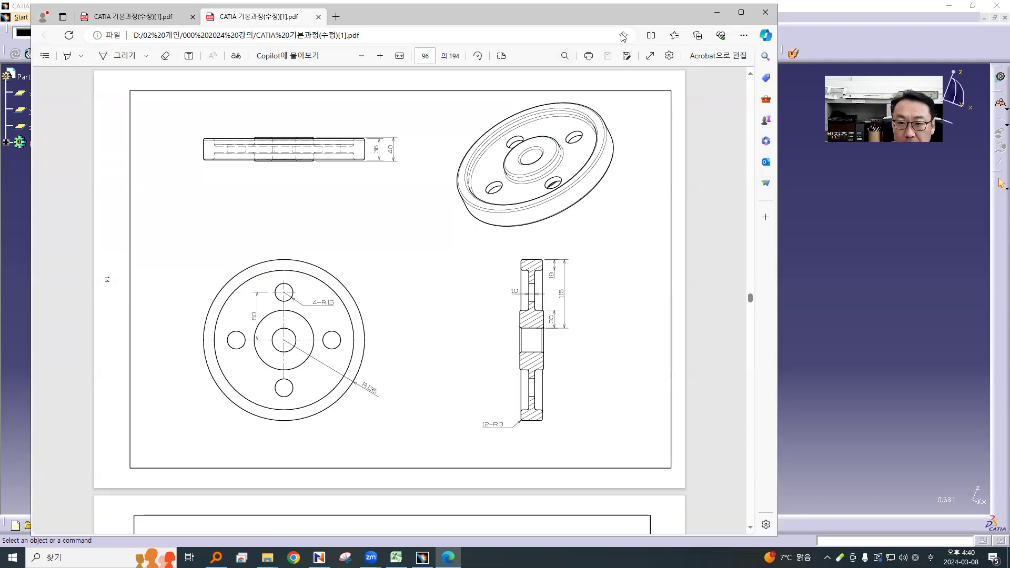
left_click_drag(643, 16, 643, 0)
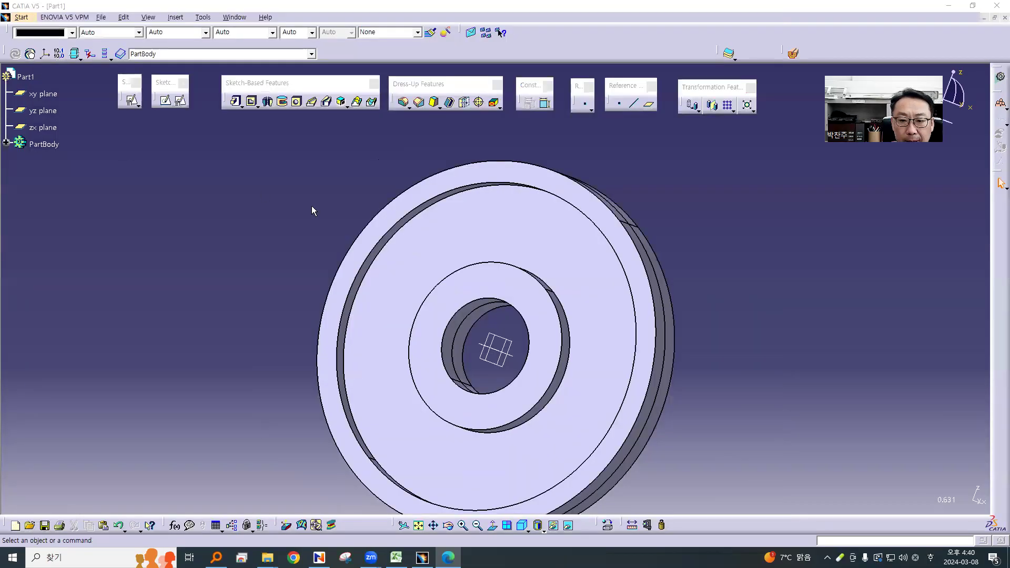
left_click(521, 229)
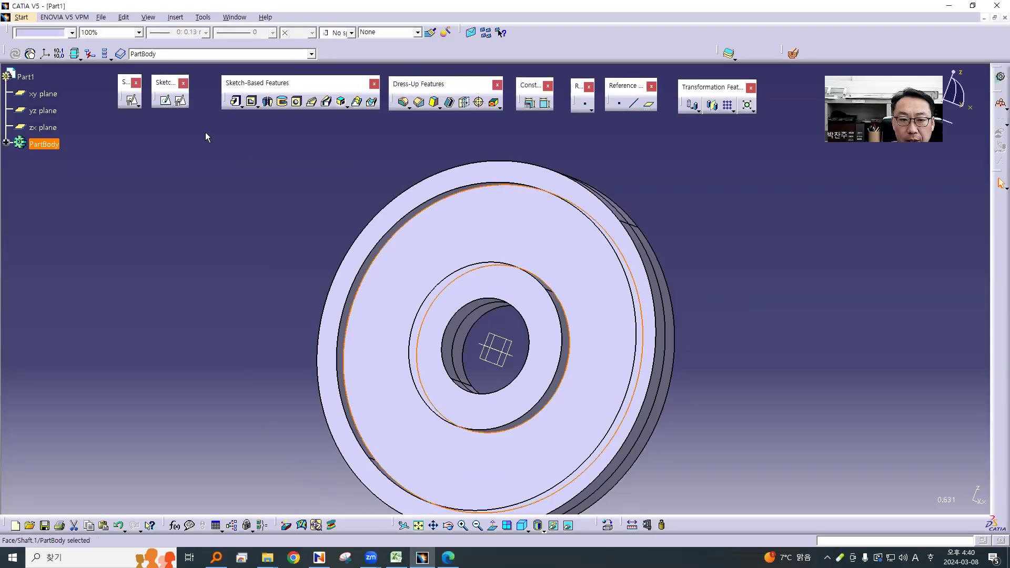
left_click(181, 100)
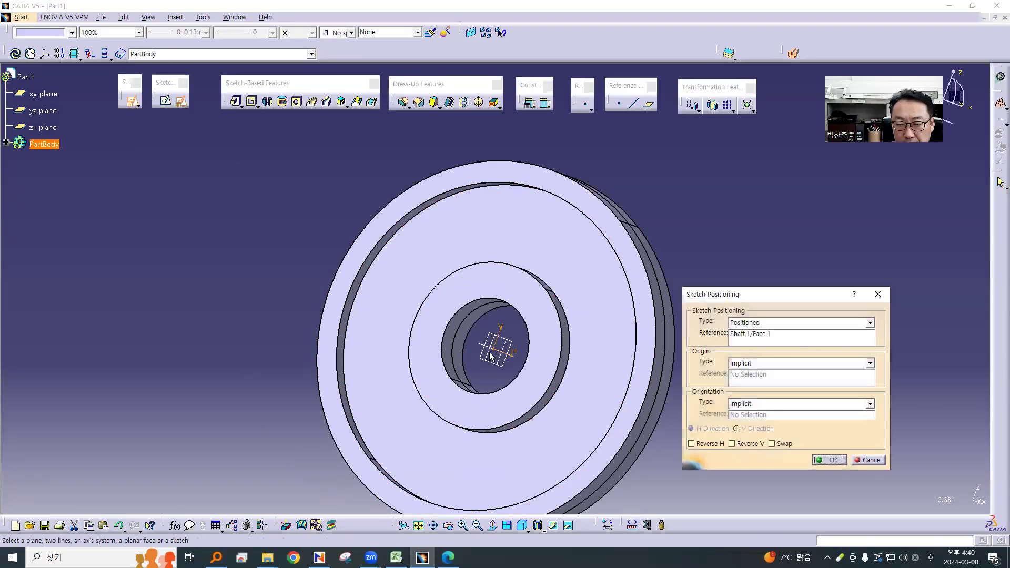
left_click(829, 460)
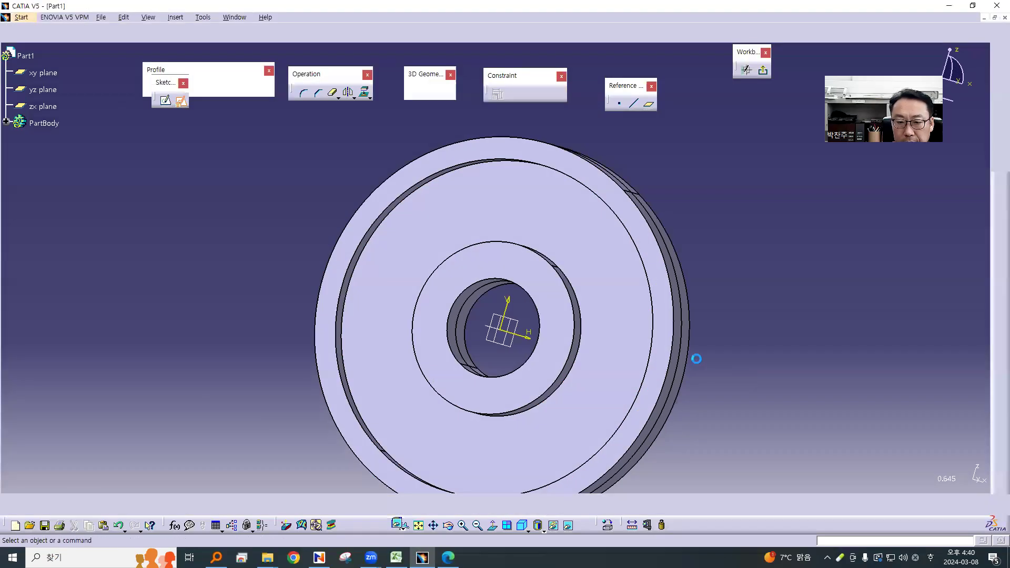
middle_click_drag(578, 158, 404, 146)
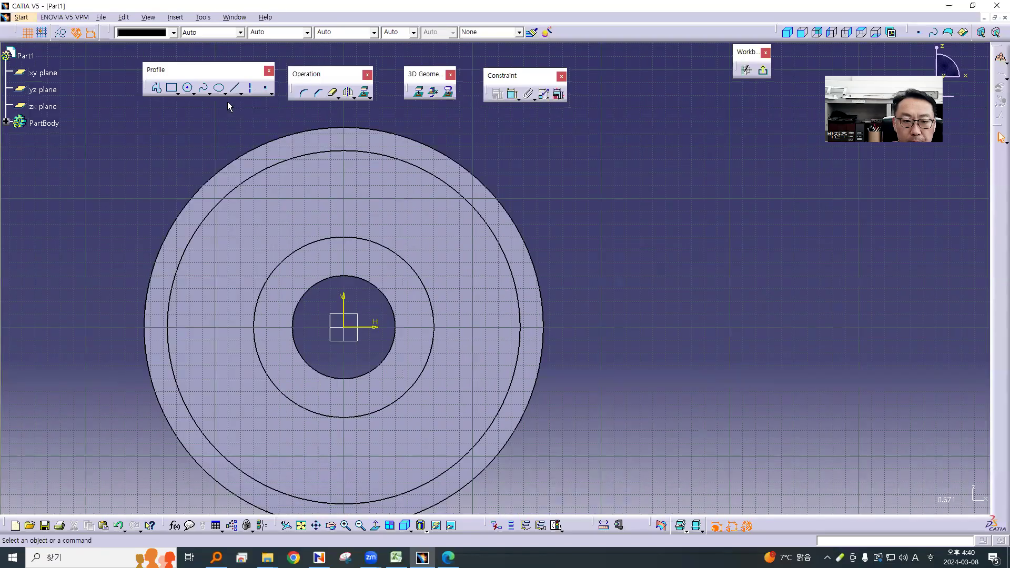
Sketch a circle about 33 mm in diameter on the vertical axis, centred about 100 mm above the wheel's centre
left_click(187, 89)
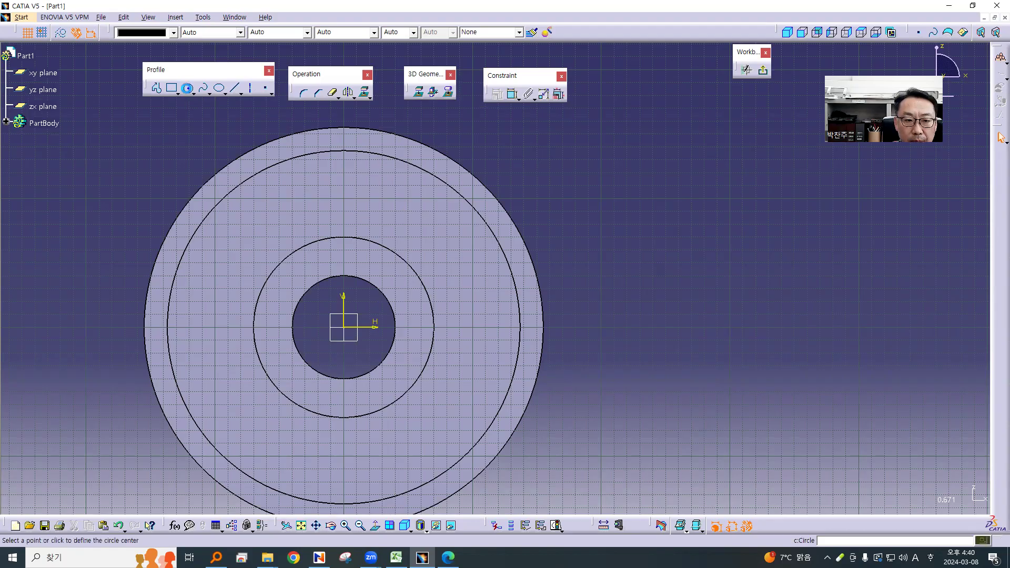
left_click(345, 197)
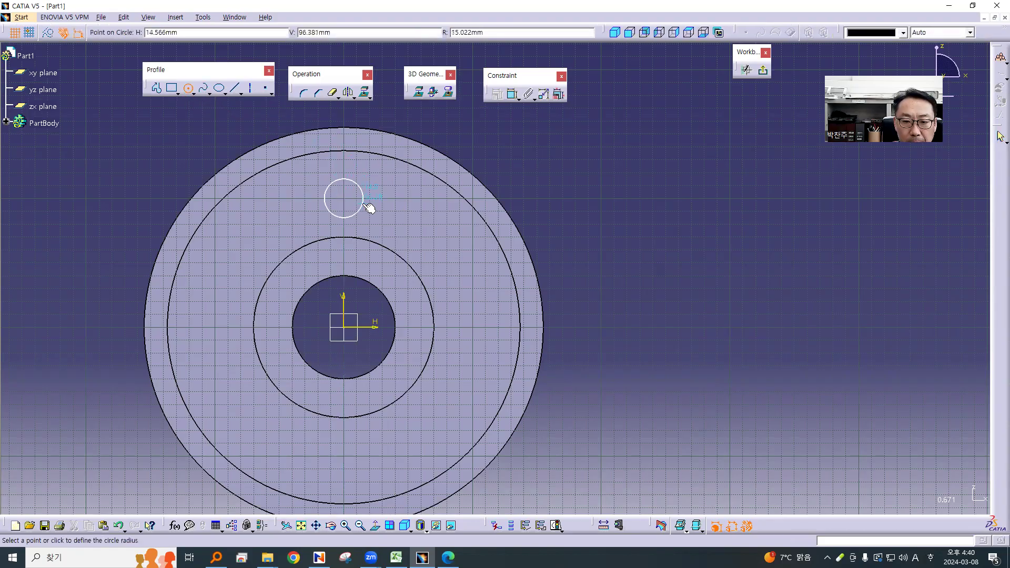
left_click(368, 208)
Dimension the circle as a radius instead of a diameter and set it to 15 mm
left_click(497, 93)
left_click(462, 122)
double_click(463, 122)
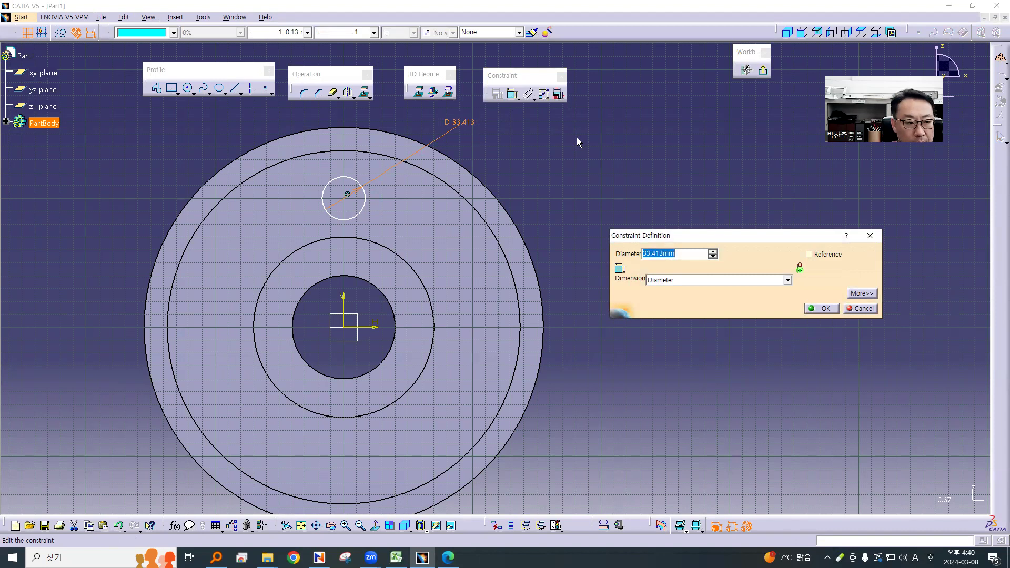
left_click(677, 280)
left_click(666, 296)
double_click(693, 254)
type("15")
key("Return")
left_click(612, 216)
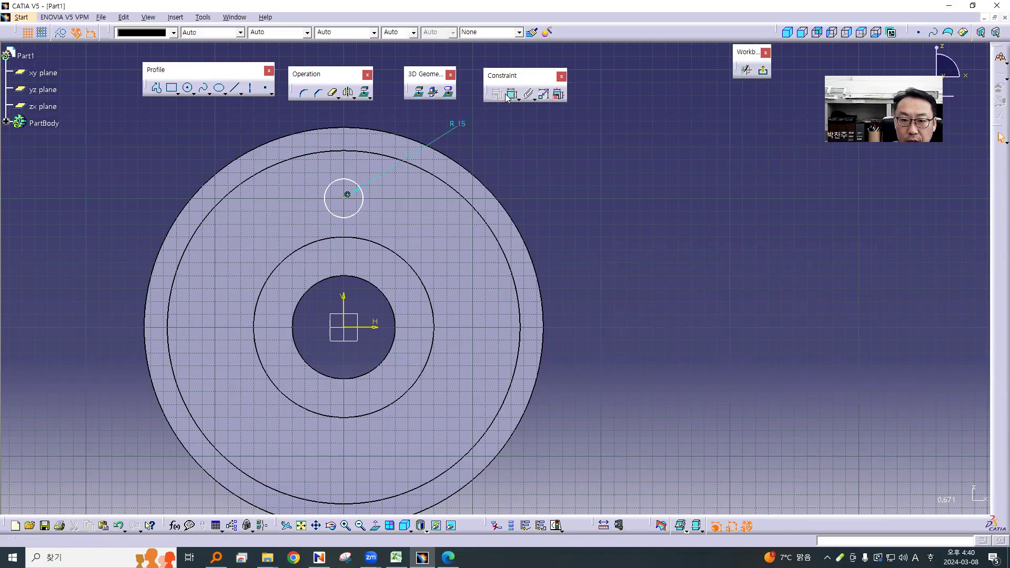
Dimension the circle centre's distance from the horizontal axis and set it to 80 mm
left_click(512, 93)
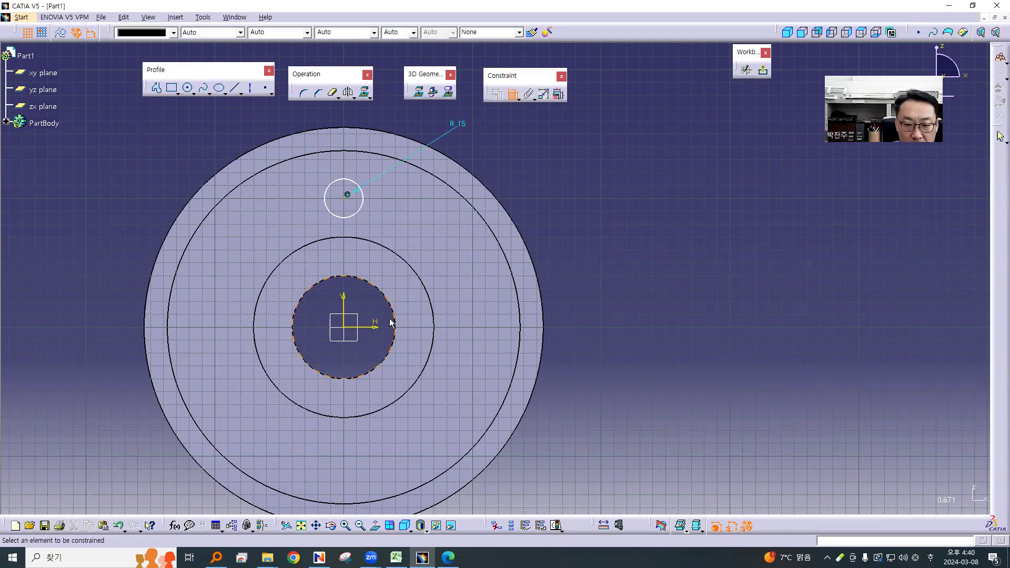
left_click(377, 331)
left_click(346, 203)
double_click(635, 263)
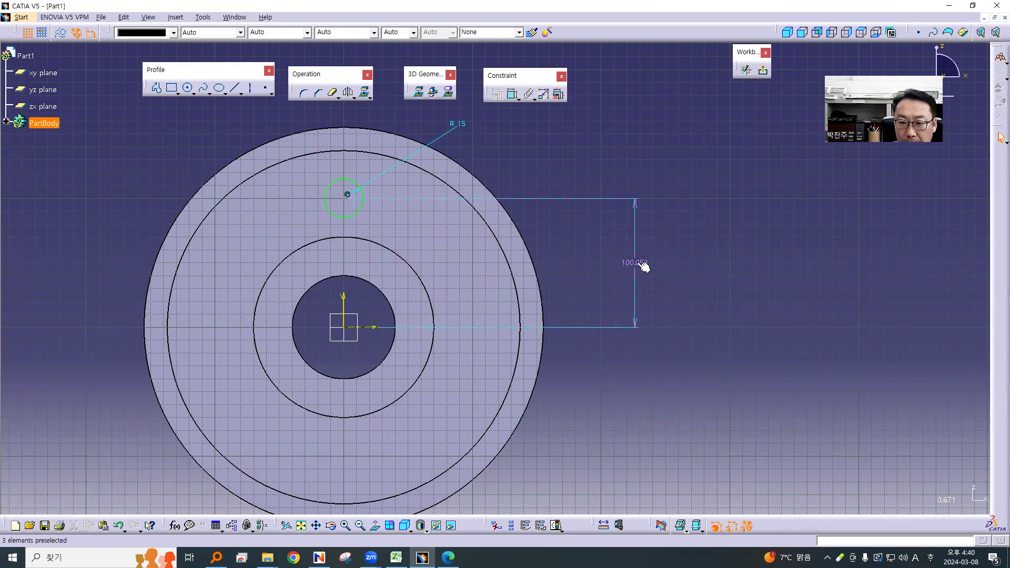
type("80mm")
key("Return")
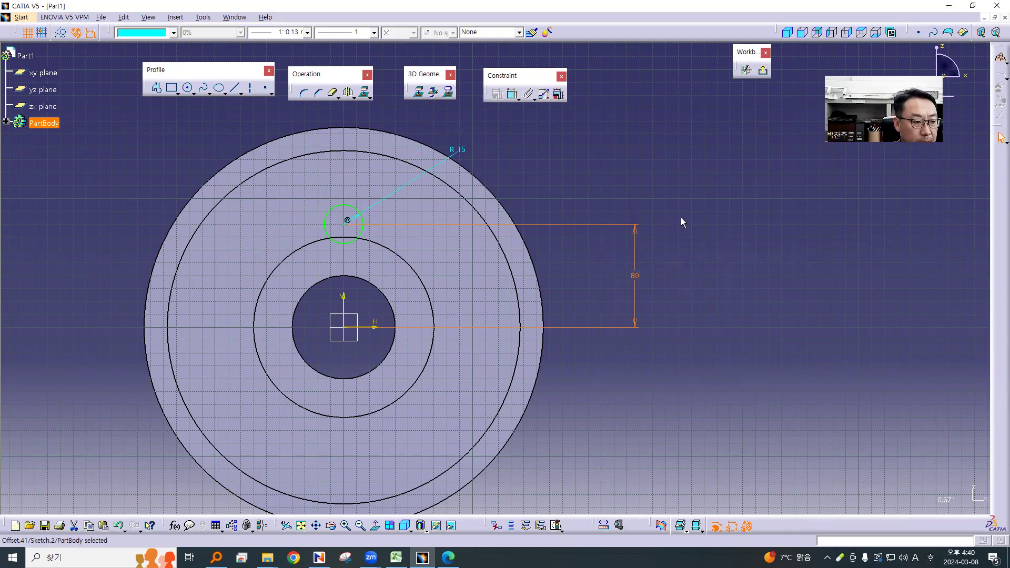
left_click(664, 200)
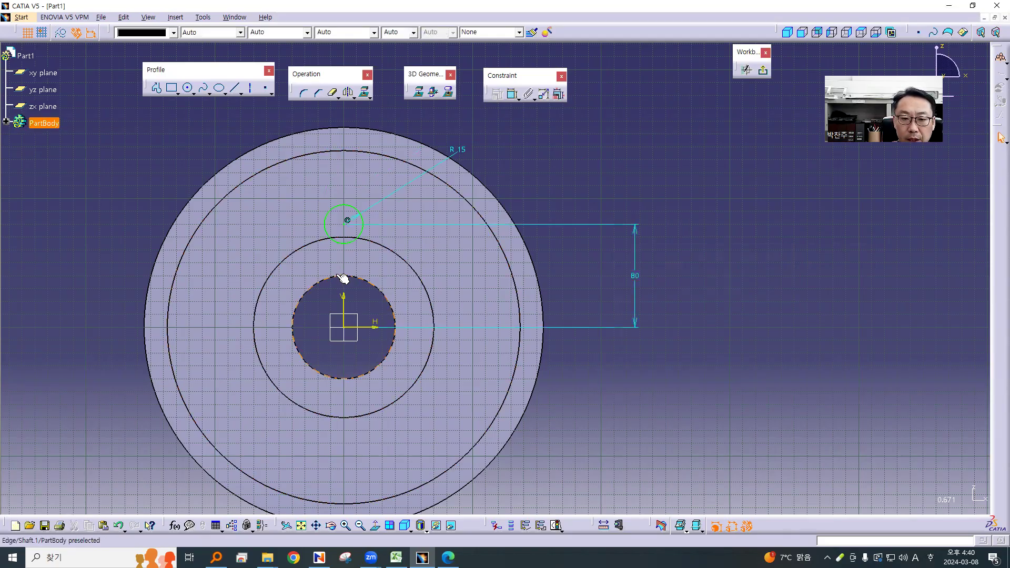
Check the hole circle's 80 mm distance constraint without changing it and exit the sketch
left_click(633, 279)
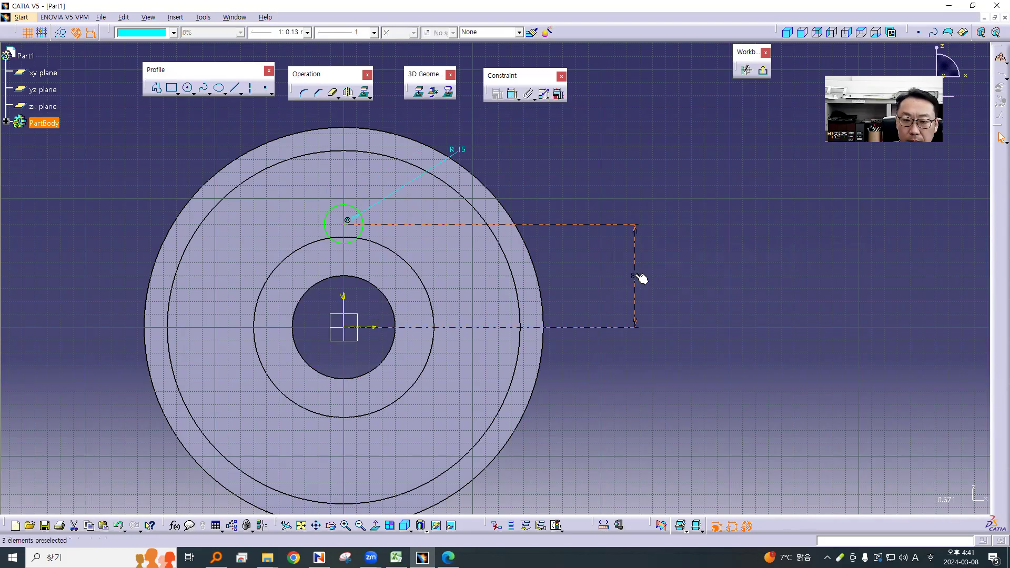
double_click(632, 275)
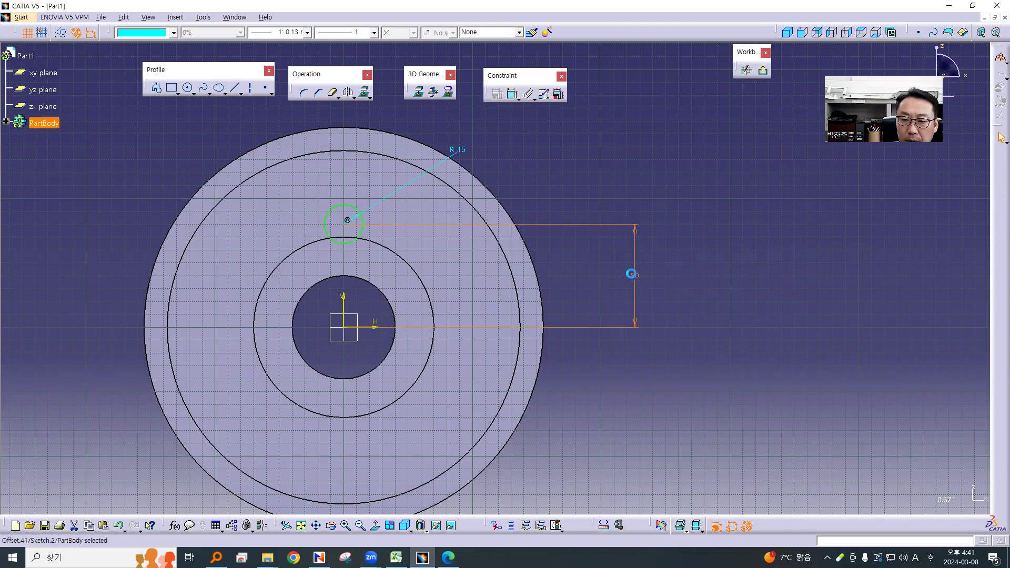
left_click(704, 307)
left_click(763, 70)
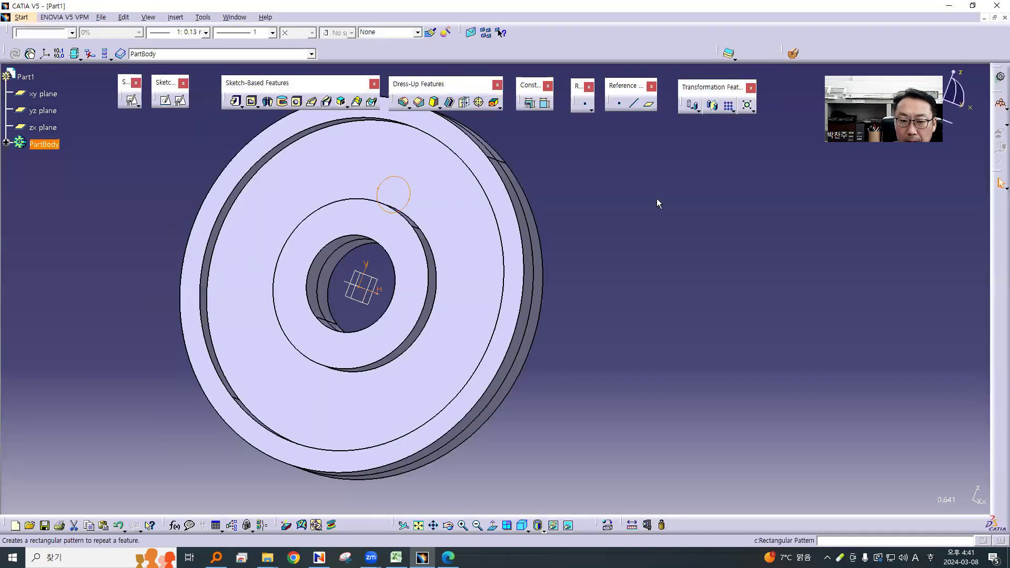
In the shaft's profile sketch, set the hub bore edge's distance from the revolution axis to 30 mm and exit the sketch
middle_click_drag(657, 198, 382, 240)
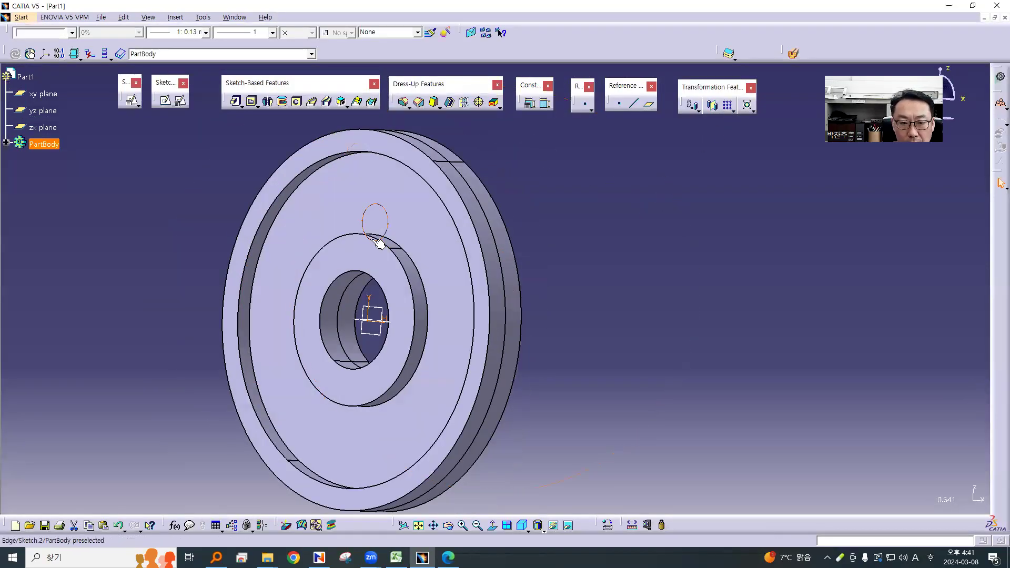
left_click(6, 142)
left_click(19, 159)
double_click(61, 179)
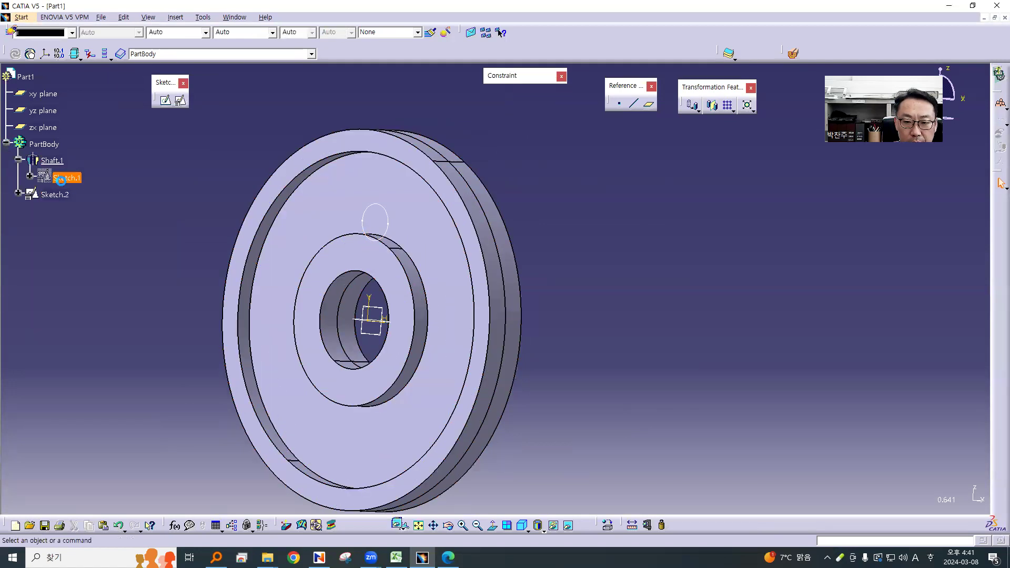
mouse_move(407, 238)
middle_mouse_down()
mouse_move(391, 244)
mouse_move(446, 251)
middle_mouse_up()
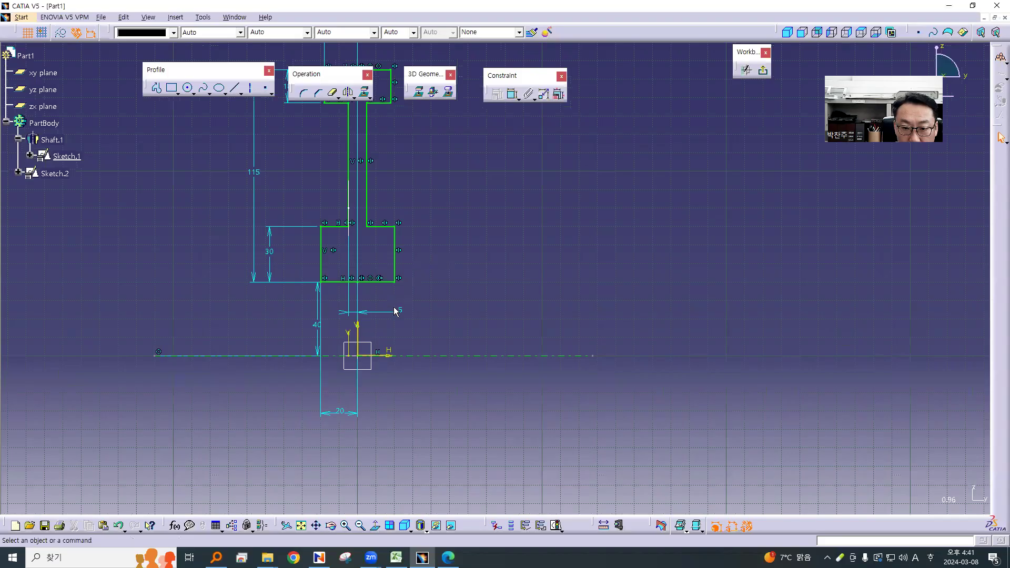
double_click(316, 326)
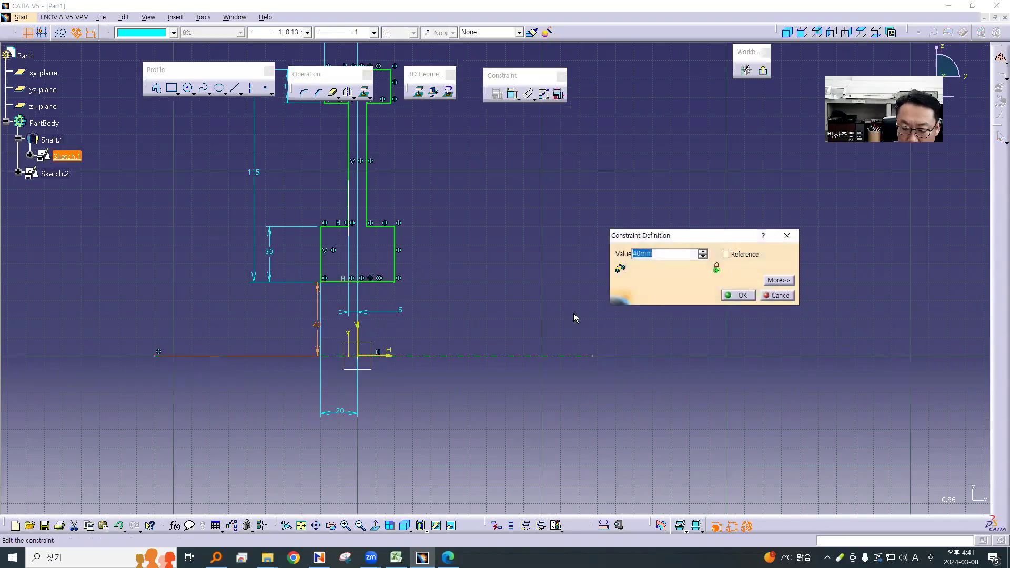
type("30")
key("Return")
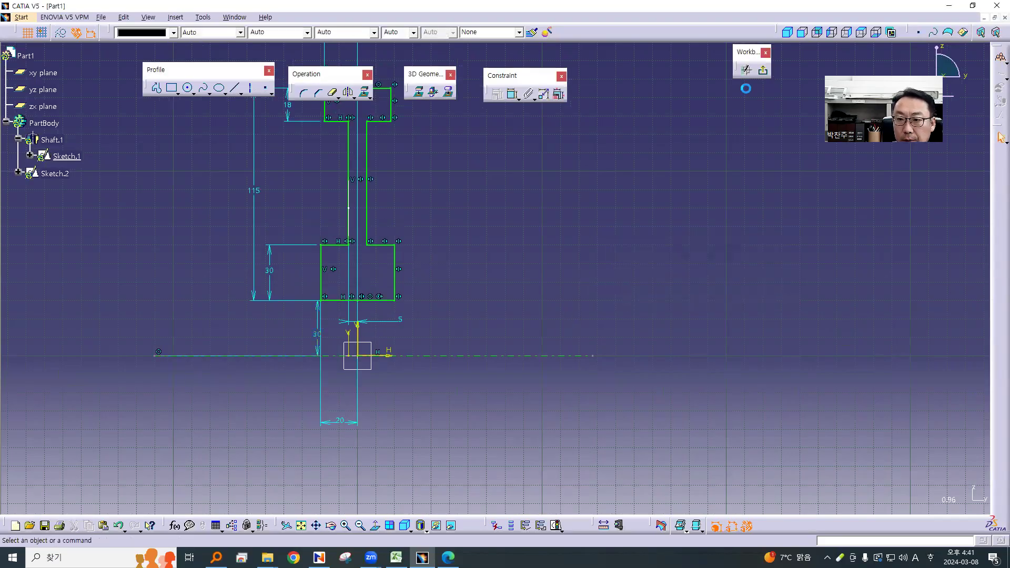
left_click(764, 73)
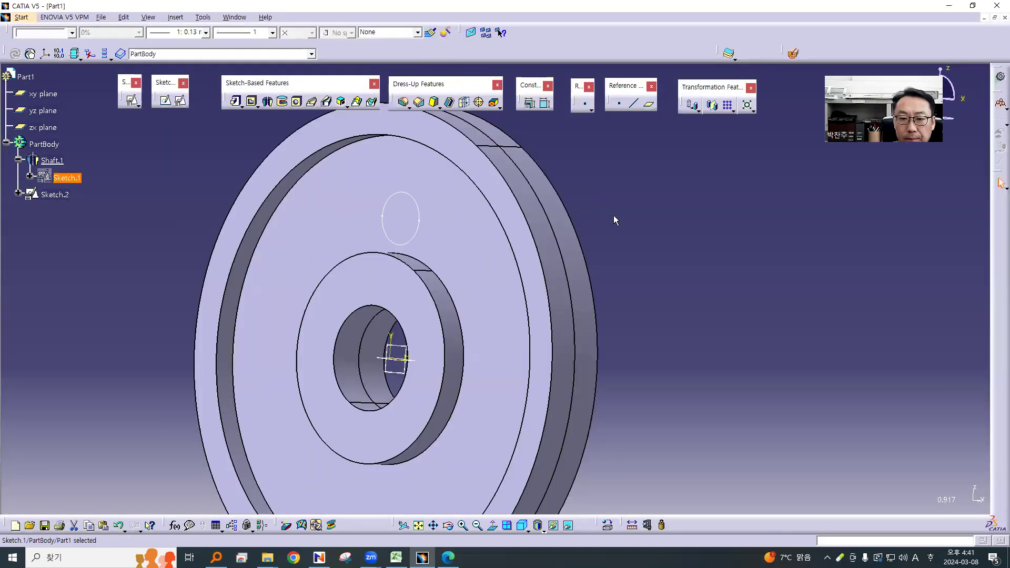
Inspect the hub bore, reduce its radial distance from the axis to 20 mm in the shaft's profile sketch, and exit the sketch
left_click(349, 322)
middle_click_drag(342, 318, 410, 320)
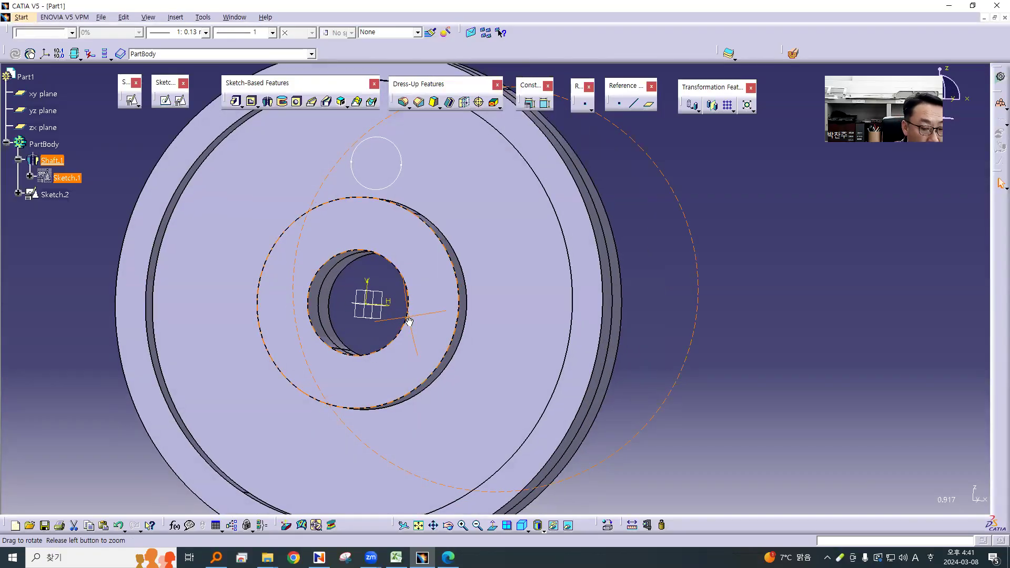
middle_click_drag(410, 322, 434, 323)
double_click(72, 179)
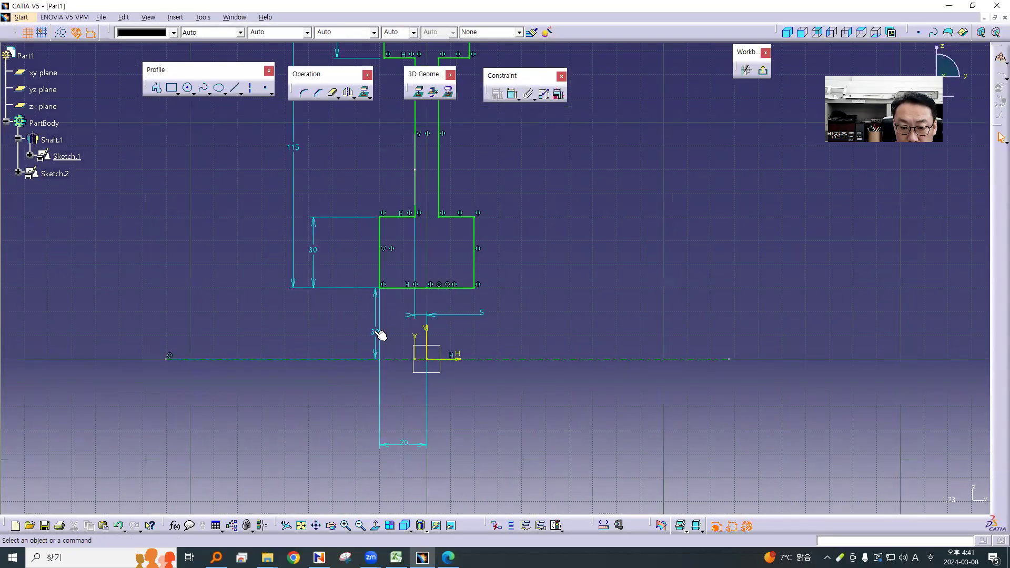
double_click(377, 333)
type("20")
key("Return")
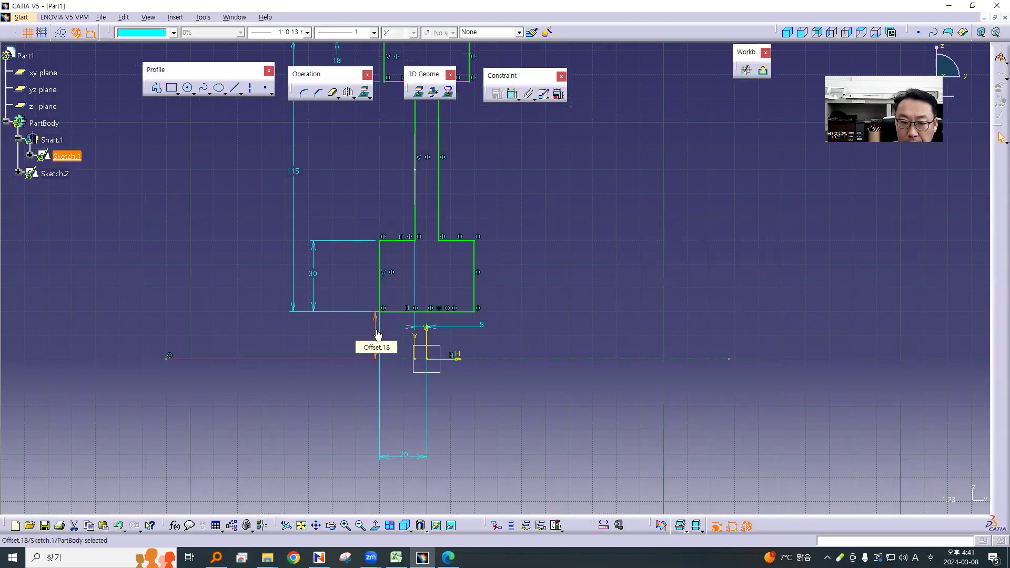
left_click(763, 74)
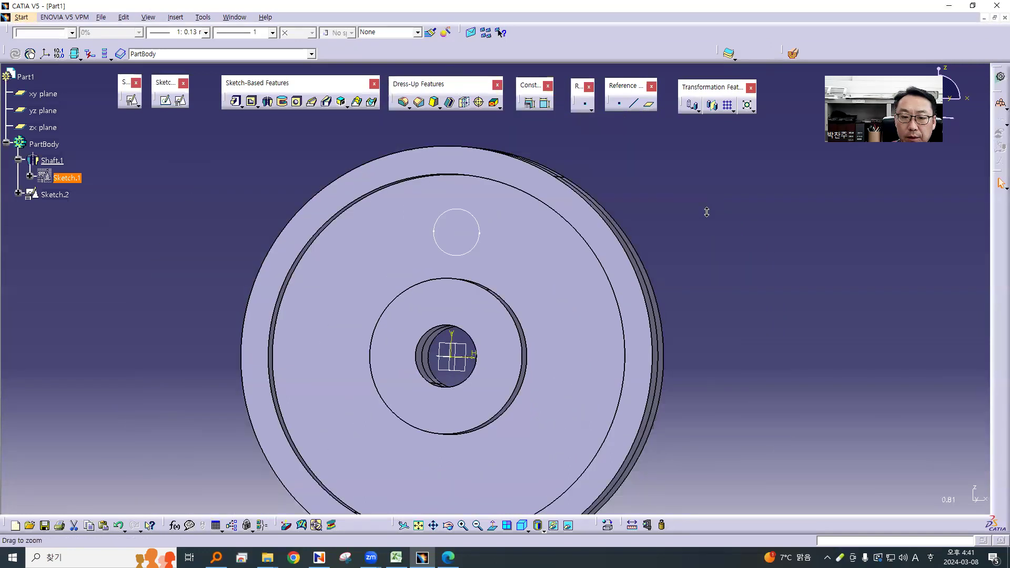
Reopen the hole circle's sketch to check its radius and position against the updated wheel, and exit it
left_click(62, 196)
double_click(62, 196)
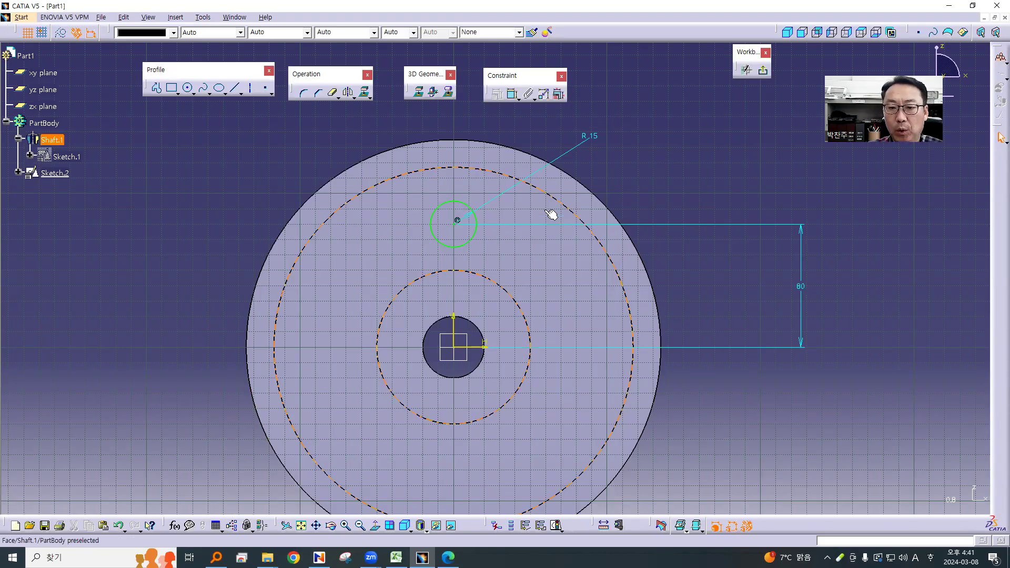
left_click(763, 70)
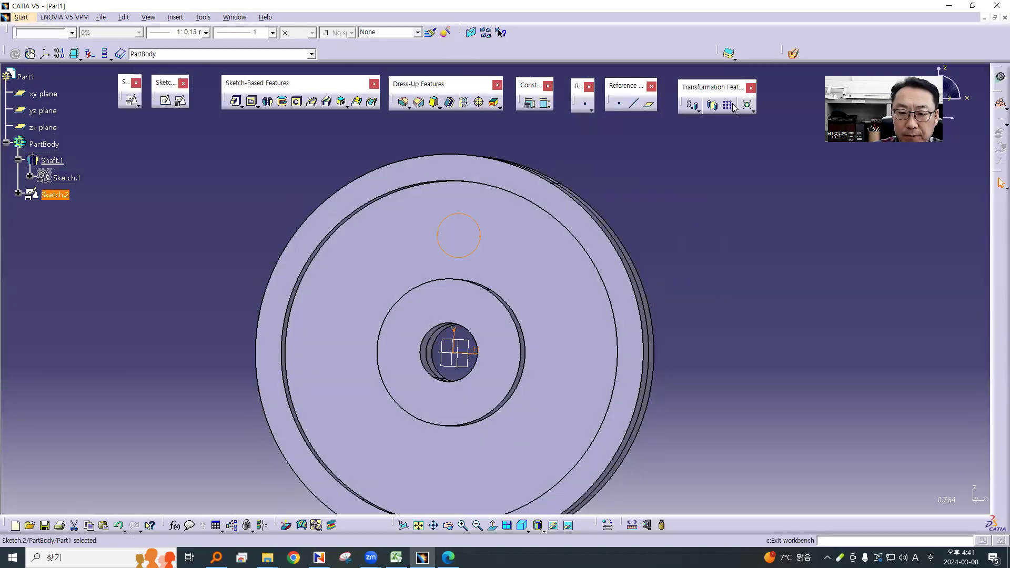
Cut the hole circle through the web with a Pocket limited by Up to next
left_click(250, 102)
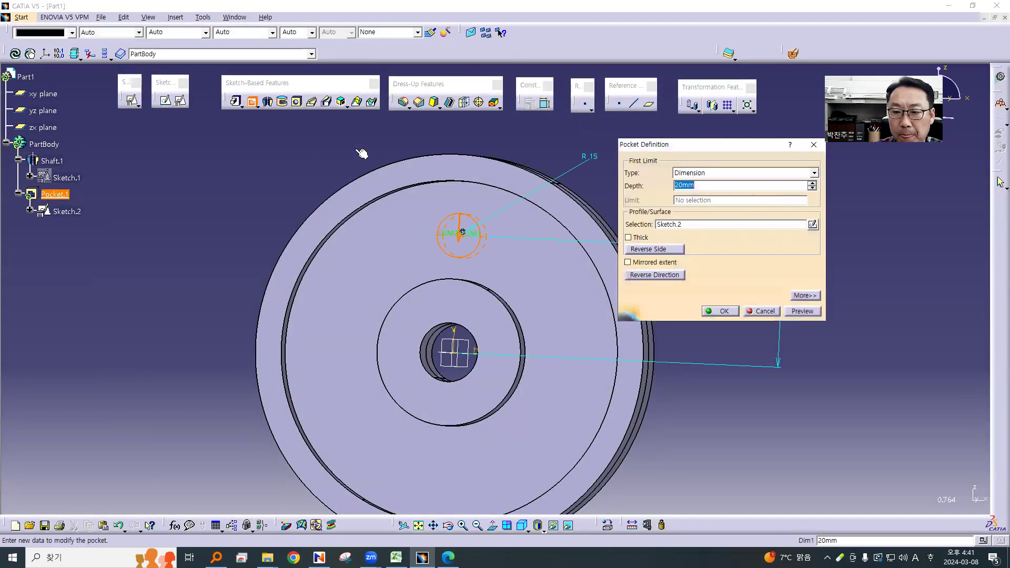
left_click(721, 174)
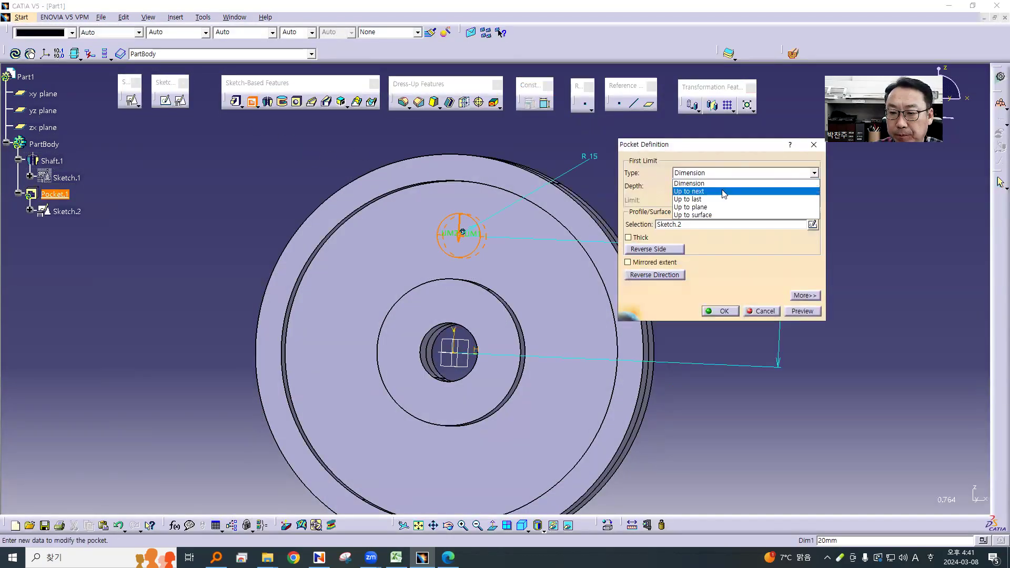
left_click(724, 193)
left_click(802, 311)
left_click(721, 311)
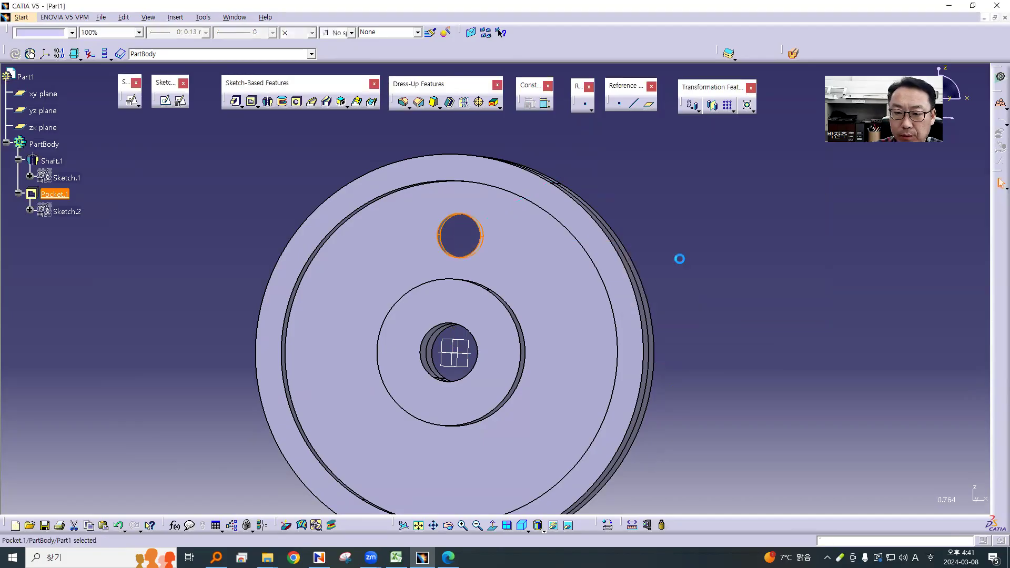
Set up a circular pattern of the pocket with 3 instances and the Complete crown parameter option
left_click(55, 194)
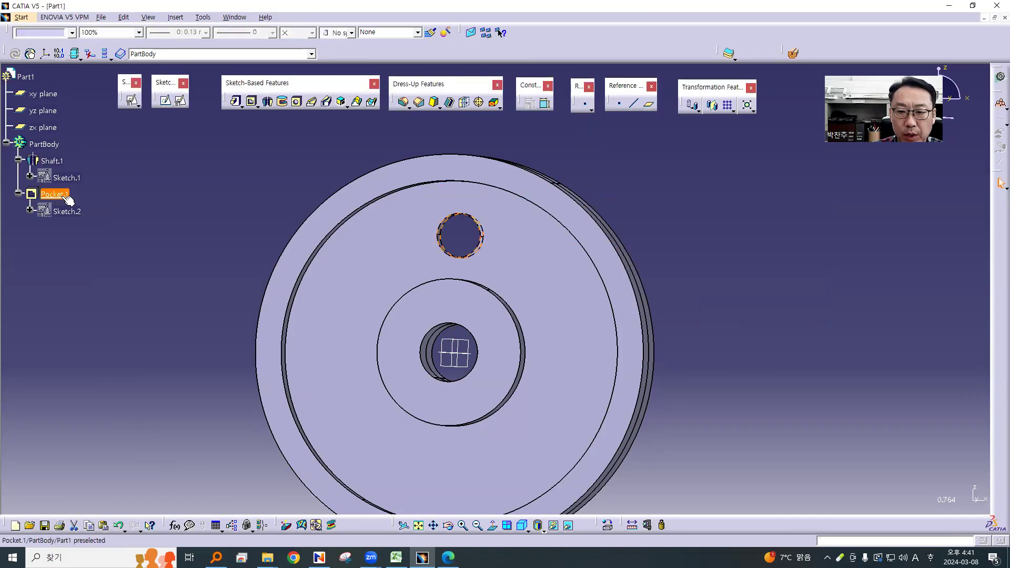
left_click(732, 110)
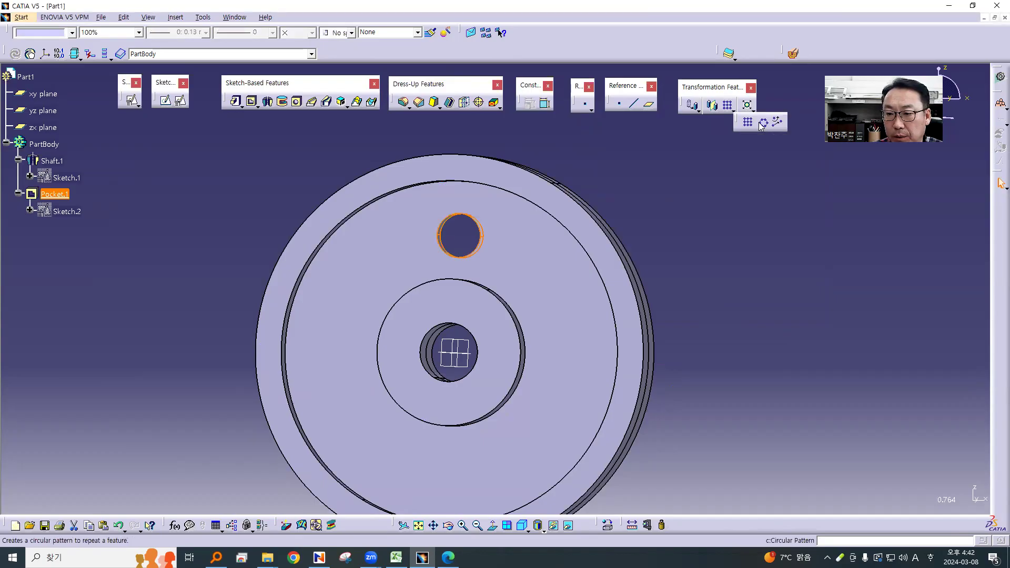
left_click(763, 123)
middle_click_drag(658, 143, 524, 133)
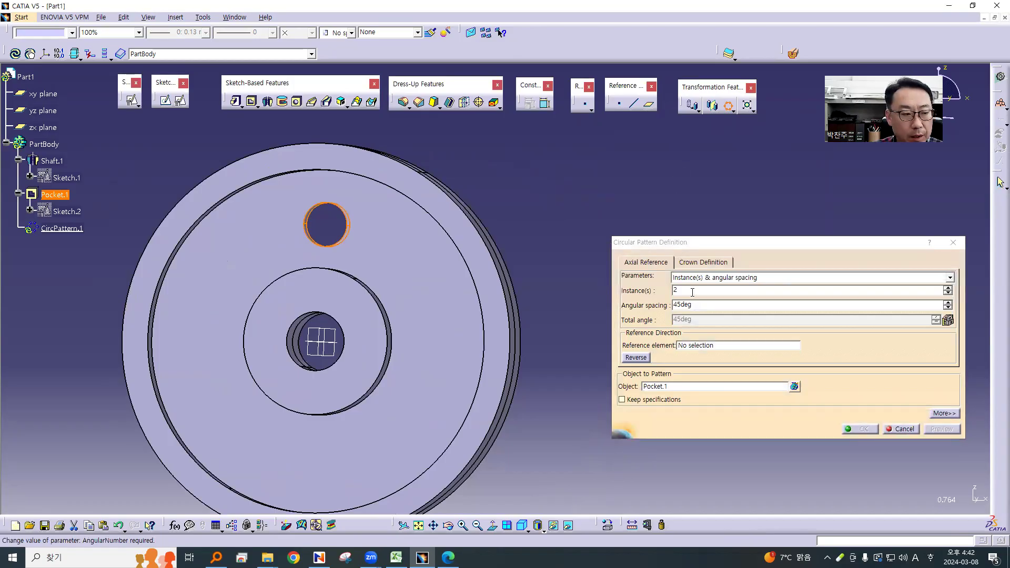
left_click(889, 291)
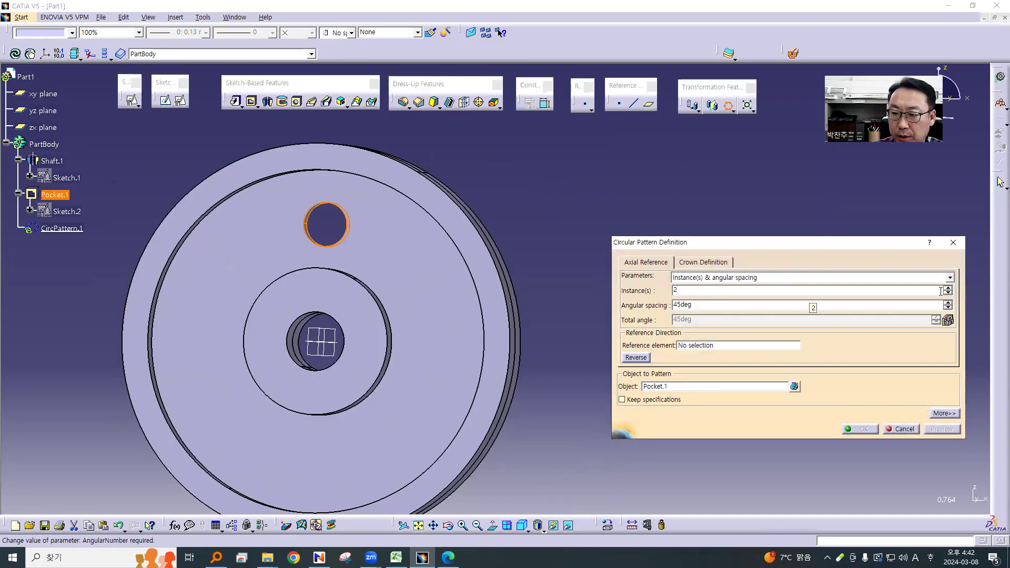
left_click_drag(723, 289, 656, 292)
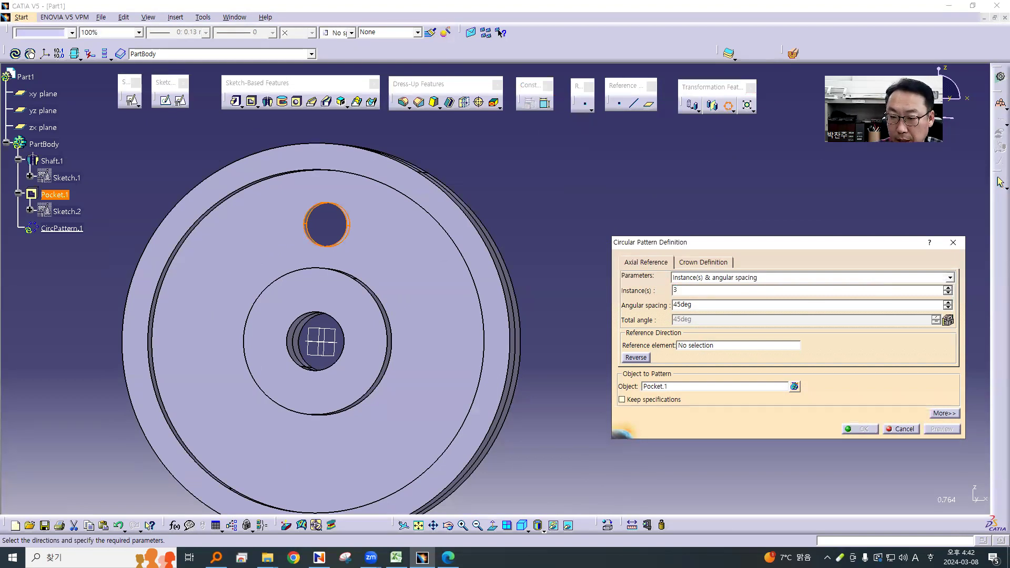
left_click(749, 279)
left_click(727, 311)
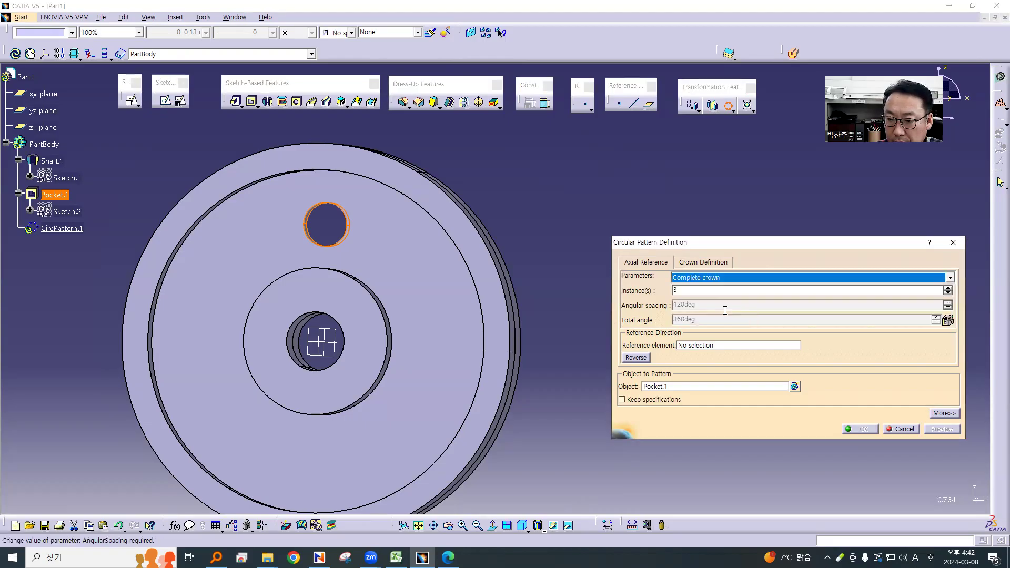
Use the wheel's web face as the pattern's reference element, set 4 instances, and create the circular pattern
left_click(688, 352)
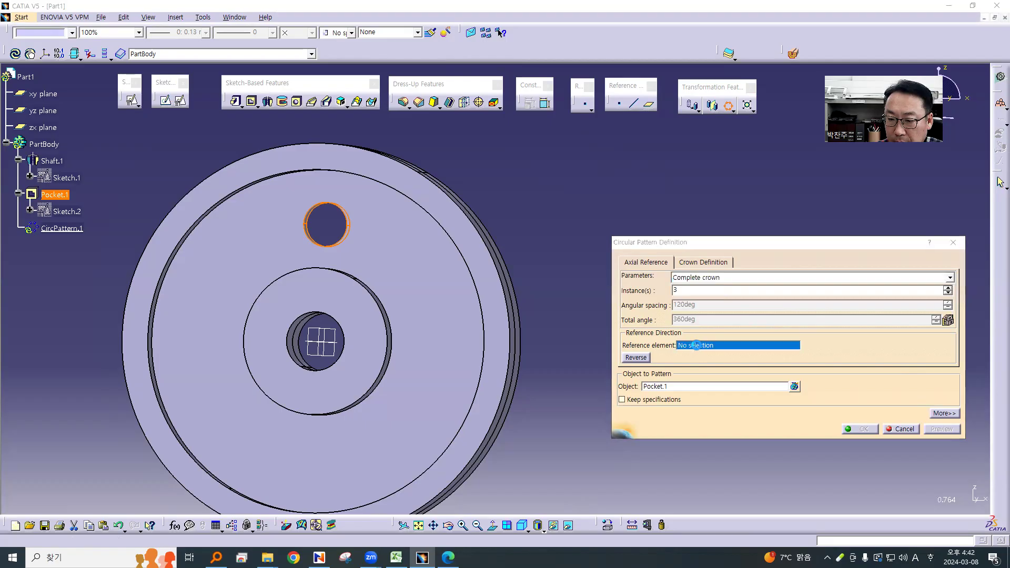
left_click(417, 356)
double_click(674, 290)
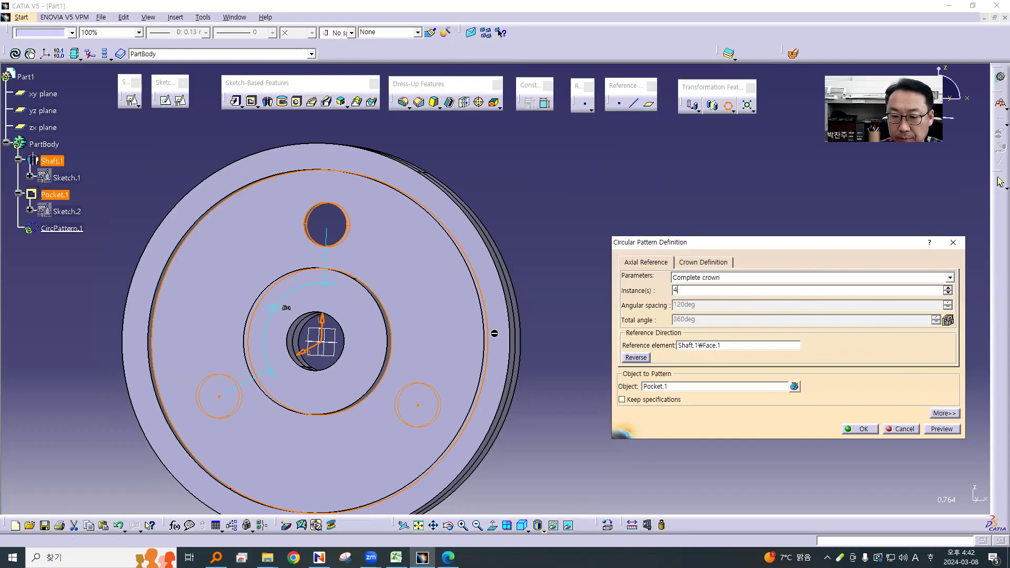
left_click(943, 428)
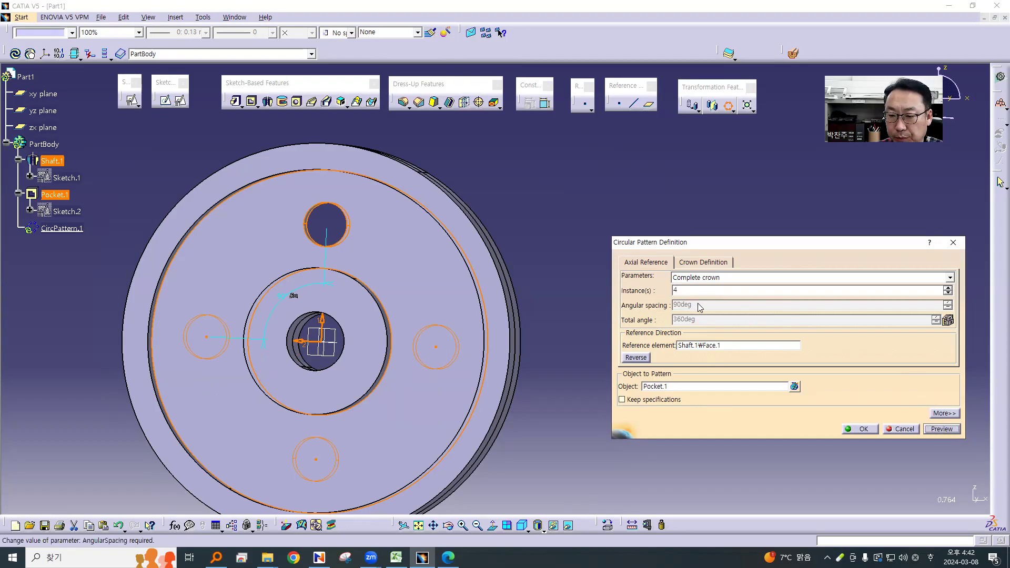
left_click(864, 429)
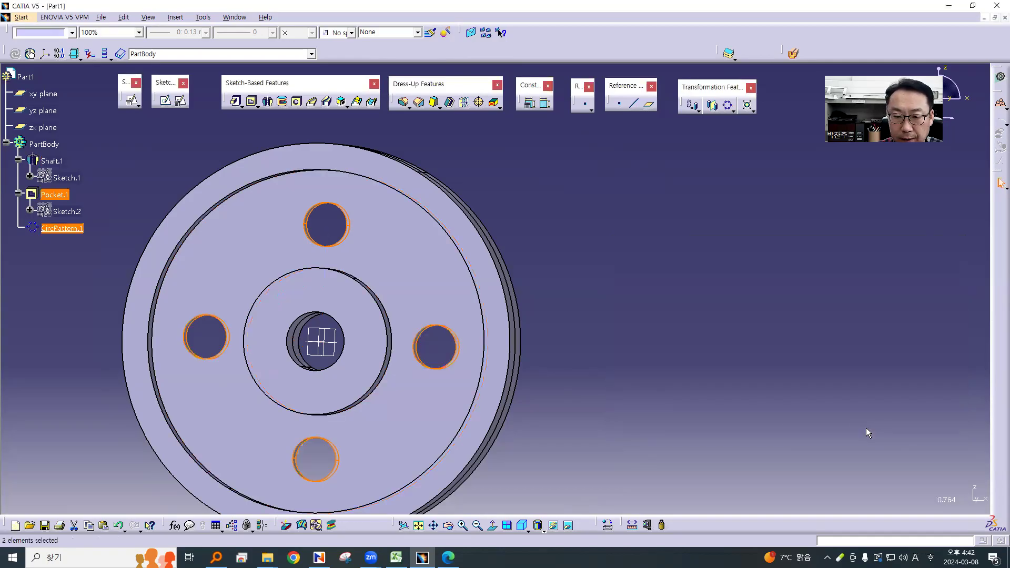
Inspect the patterned wheel and start a positioned sketch on the xy plane with the V direction reversed
middle_click_drag(621, 361, 545, 373)
middle_click_drag(396, 313, 557, 320)
middle_click_drag(390, 237, 442, 302)
middle_click_drag(577, 327, 628, 384)
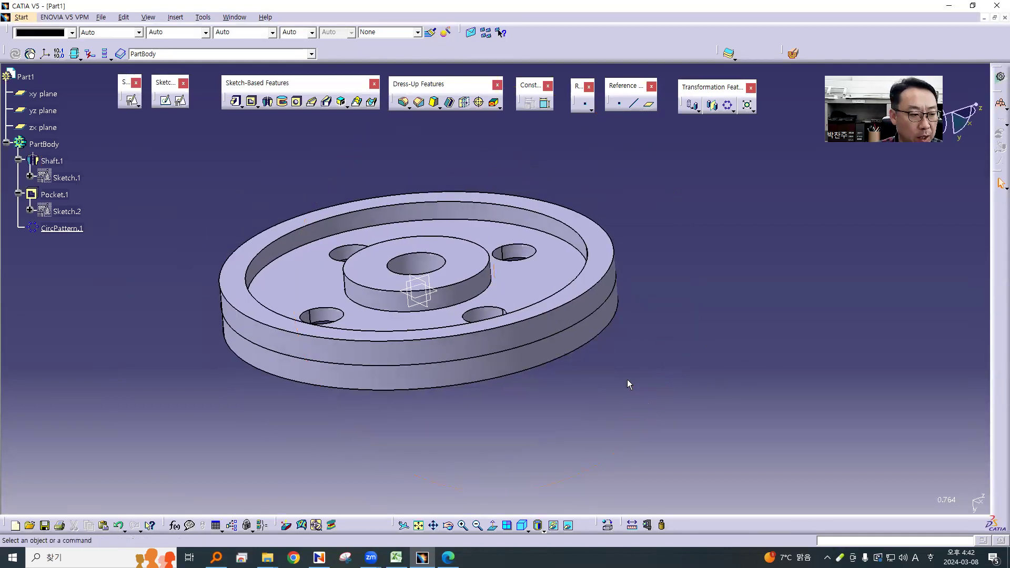
middle_click_drag(519, 389, 661, 336)
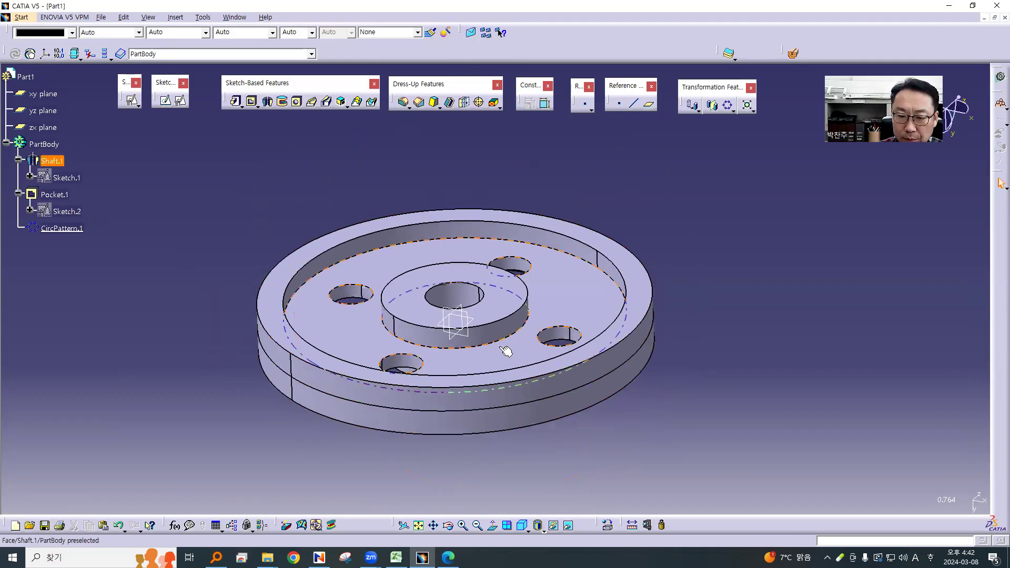
left_click(453, 321)
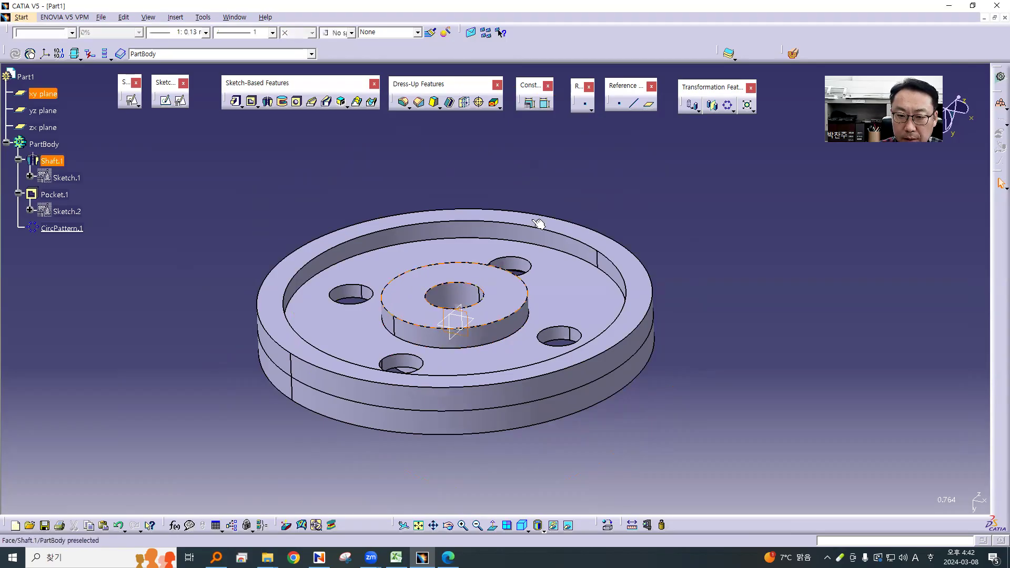
left_click(179, 100)
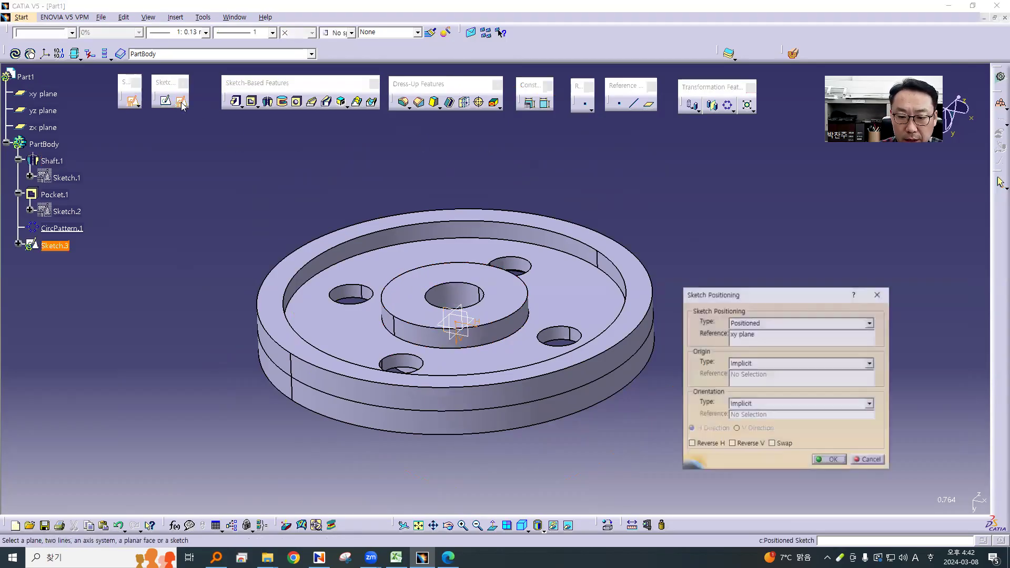
left_click(750, 444)
left_click(829, 459)
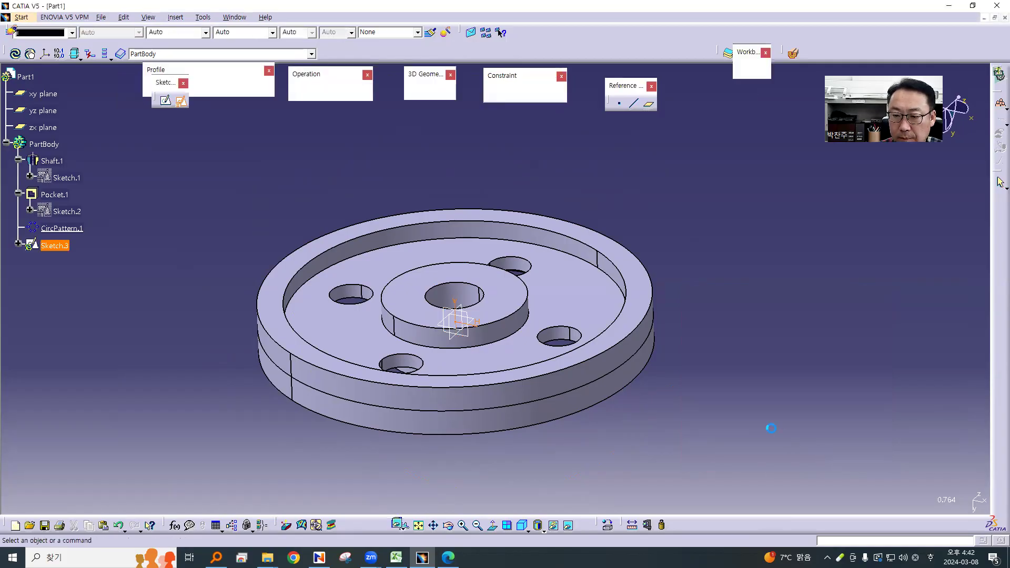
middle_click_drag(588, 384, 590, 303)
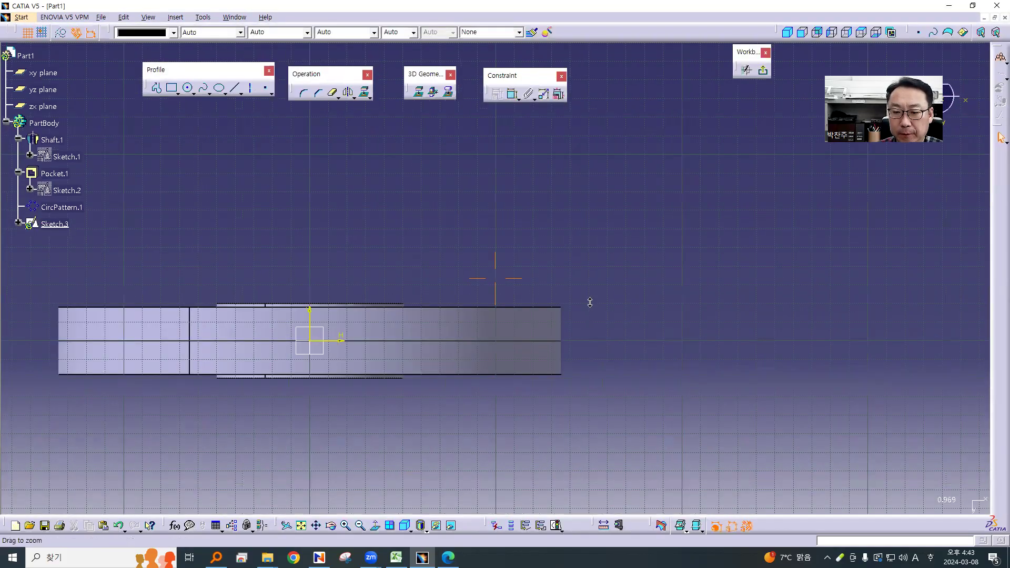
middle_click_drag(675, 311, 455, 123)
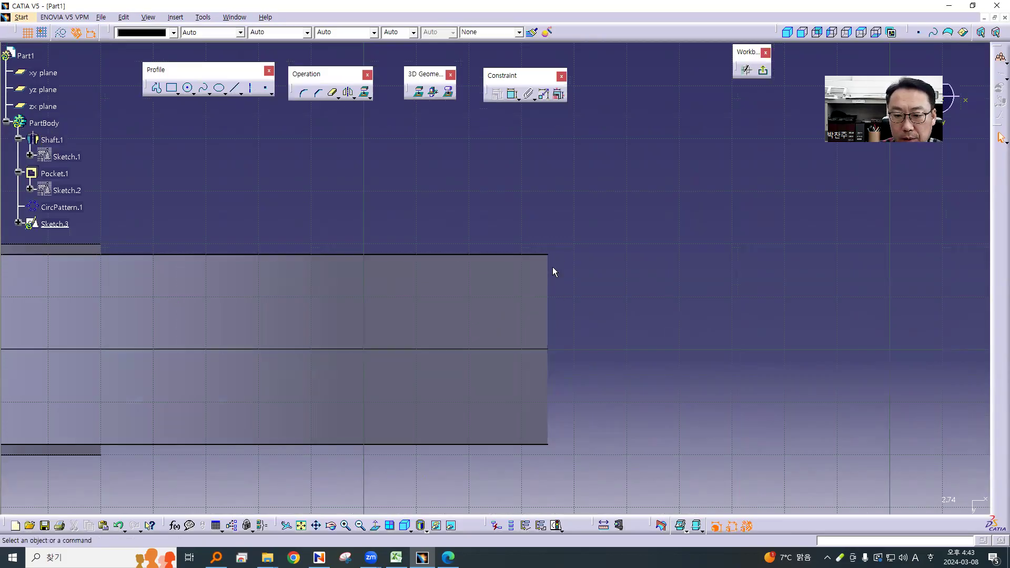
Sketch the groove's upper half-profile at the rim: a horizontal line, a slanted line about 7 mm long, and a vertical line down to the horizontal axis
left_click(156, 88)
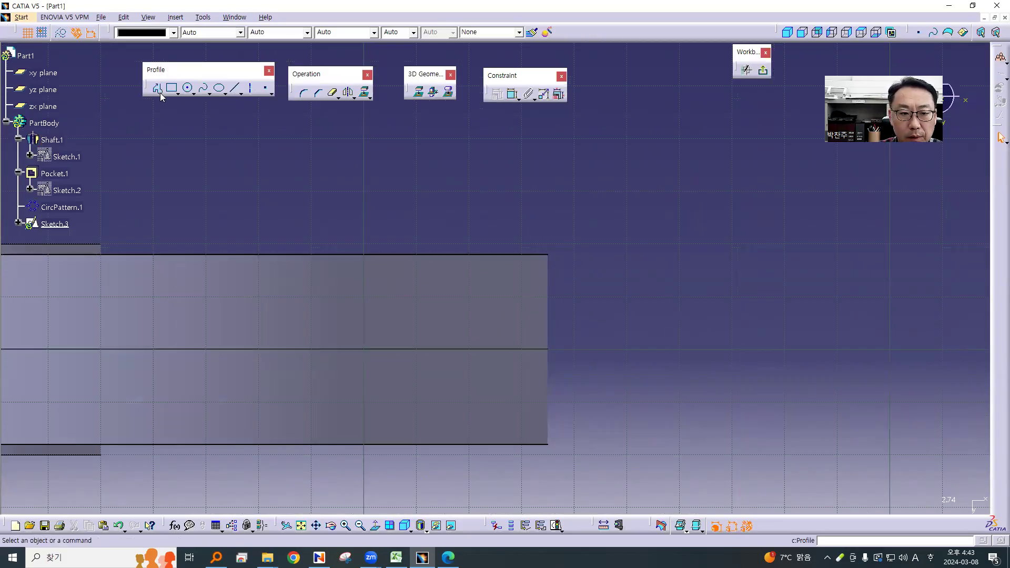
left_click(585, 278)
left_click(535, 278)
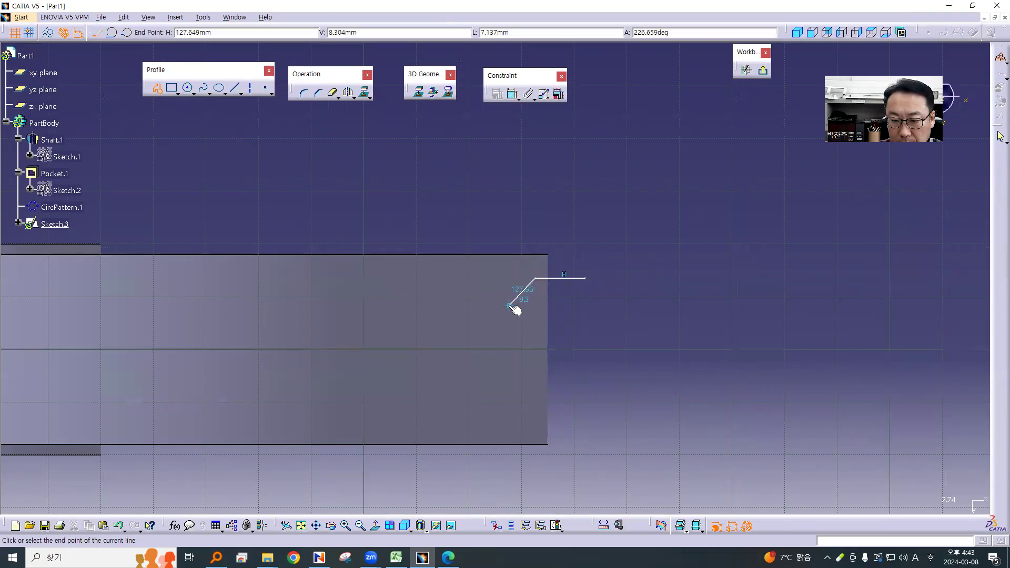
left_click(509, 305)
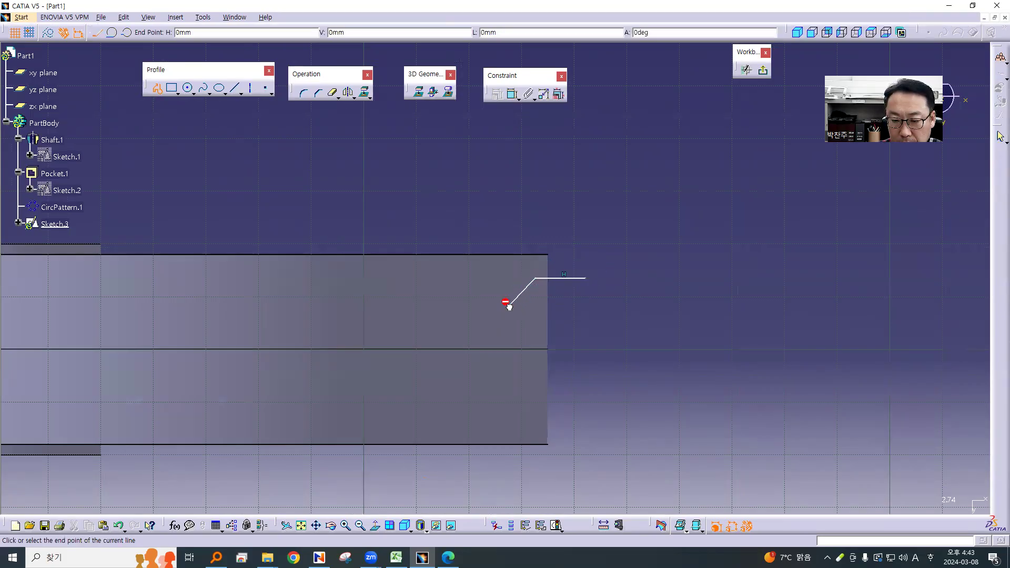
left_click(509, 346)
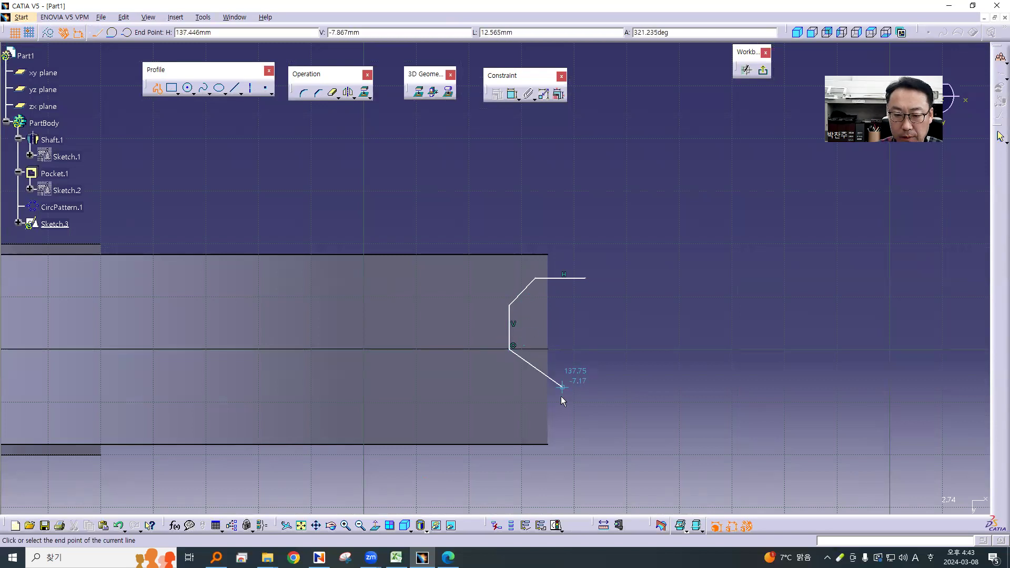
key("Escape")
mouse_move(628, 329)
middle_mouse_down()
mouse_move(658, 288)
mouse_move(643, 316)
middle_mouse_up()
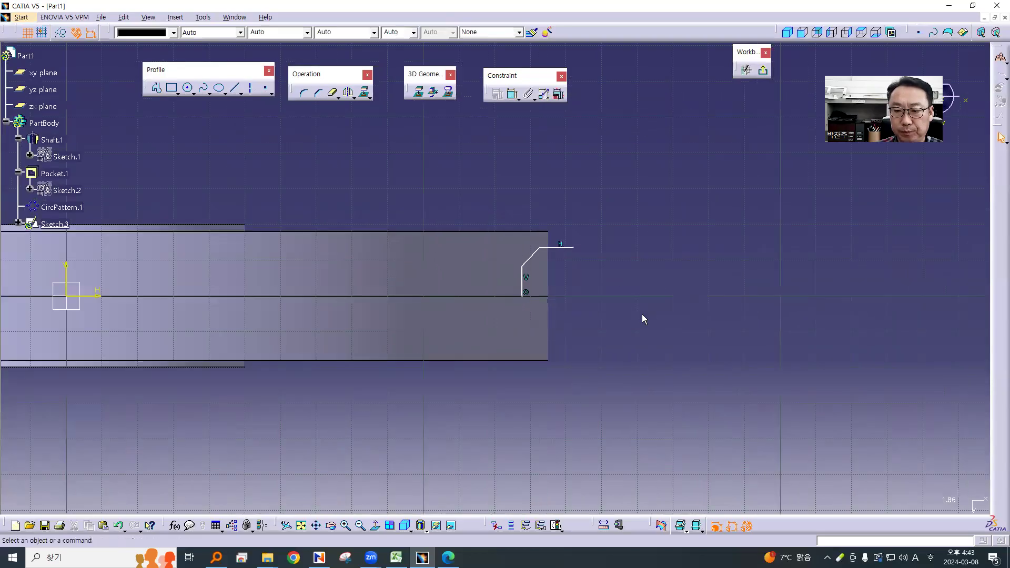
Draw the half-profile's outer vertical line from the horizontal line's open end down to the horizontal axis, at about H 142 mm
left_click(152, 89)
left_click(574, 248)
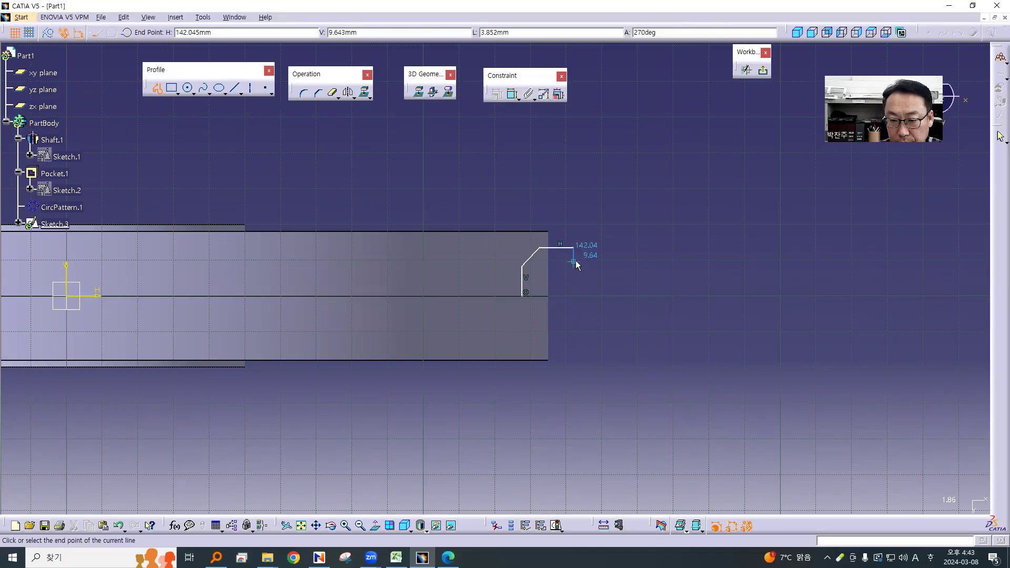
left_click(574, 296)
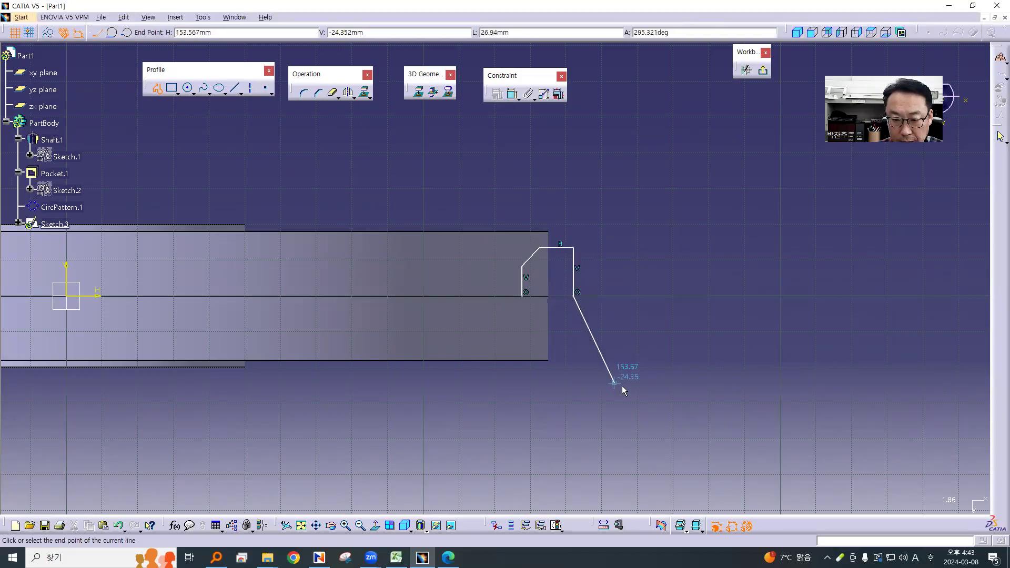
key("Escape")
Select the whole connected half-profile with Auto Search and mirror it about the sketch's horizontal axis
right_click(577, 282)
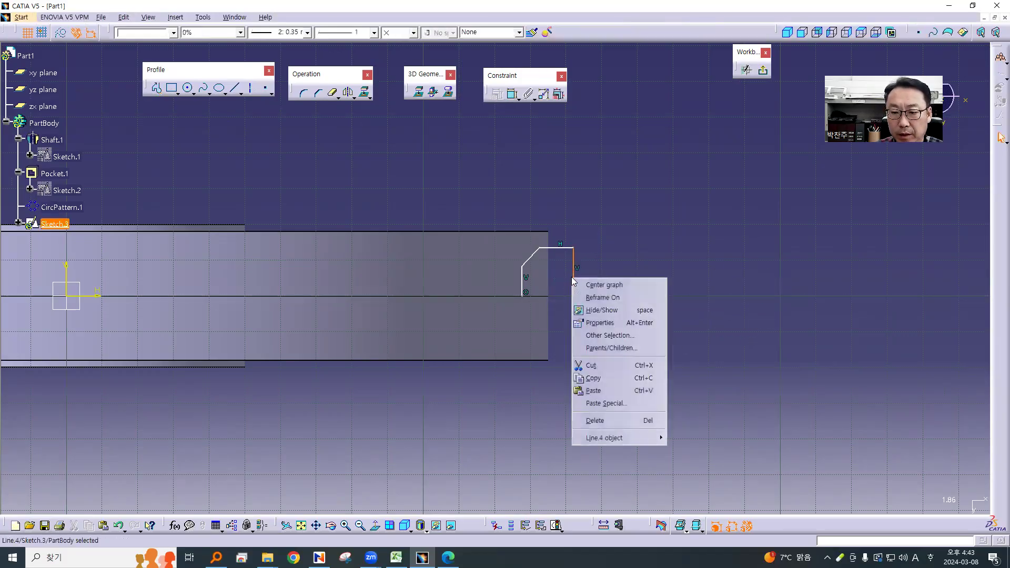
mouse_move(641, 437)
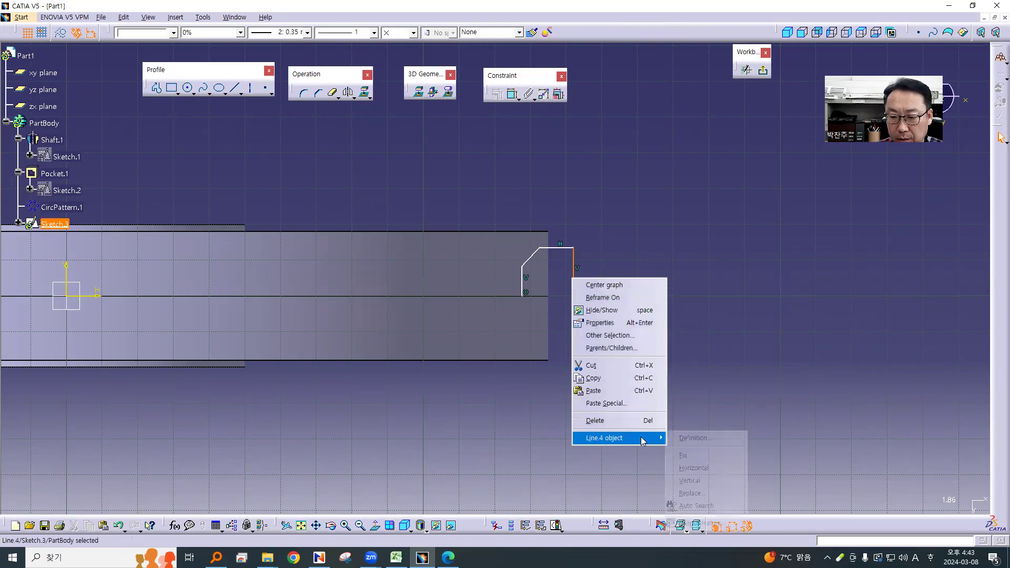
left_click(716, 505)
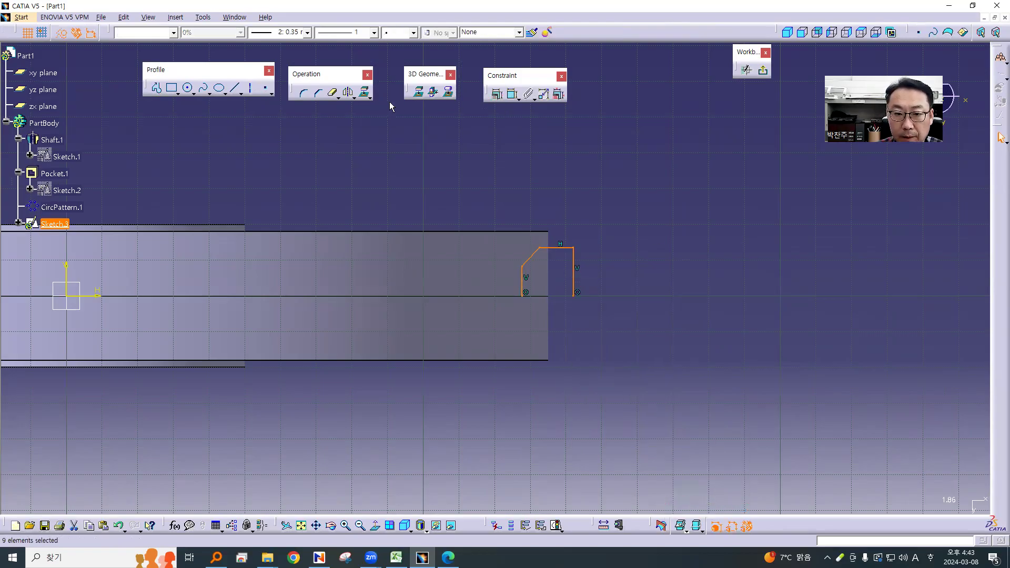
left_click(347, 94)
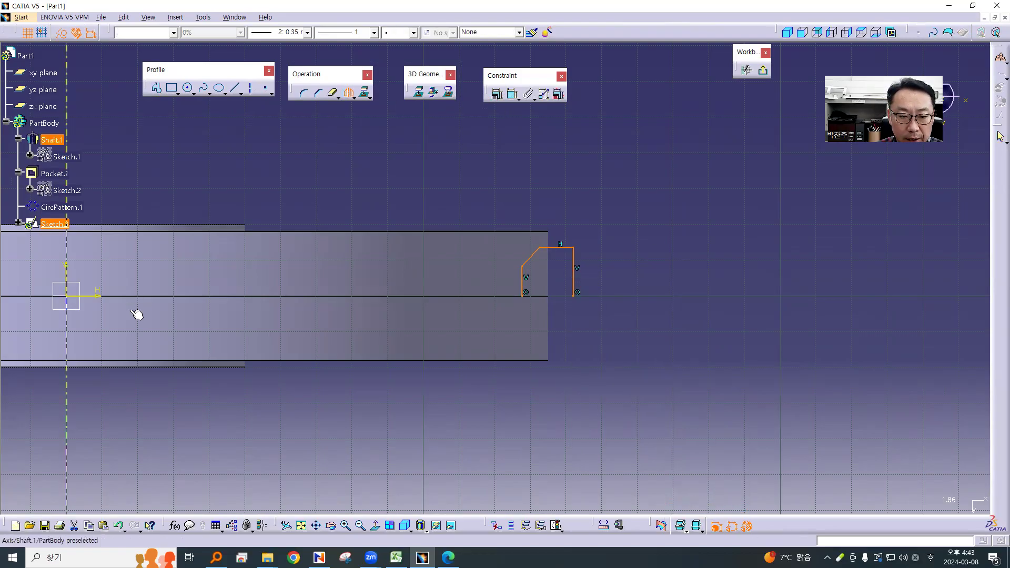
left_click(99, 296)
middle_click_drag(708, 303, 696, 311, "ctrl")
mouse_move(552, 252)
left_mouse_down()
mouse_move(548, 265)
mouse_move(520, 274)
left_mouse_up()
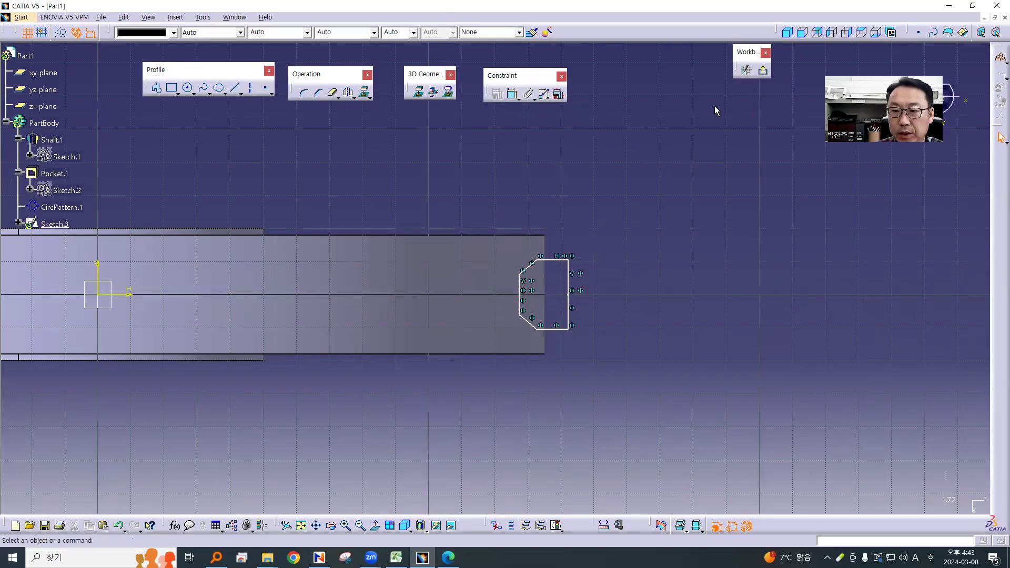
Exit the sketch and cut a 360° Groove around the rim from the profile, using the sketch's V direction as axis
left_click(763, 71)
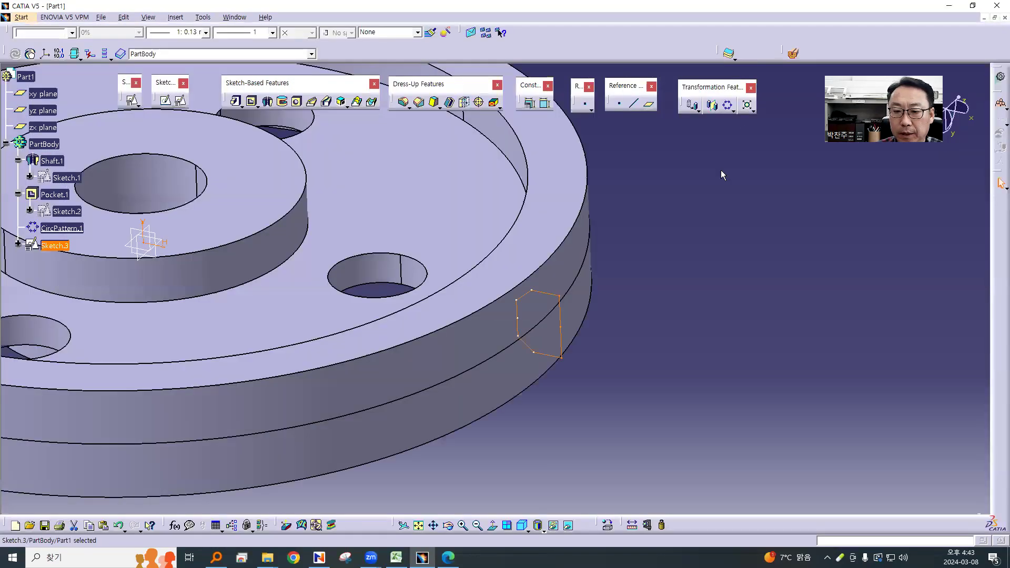
left_click(284, 104)
middle_click_drag(579, 414, 719, 445)
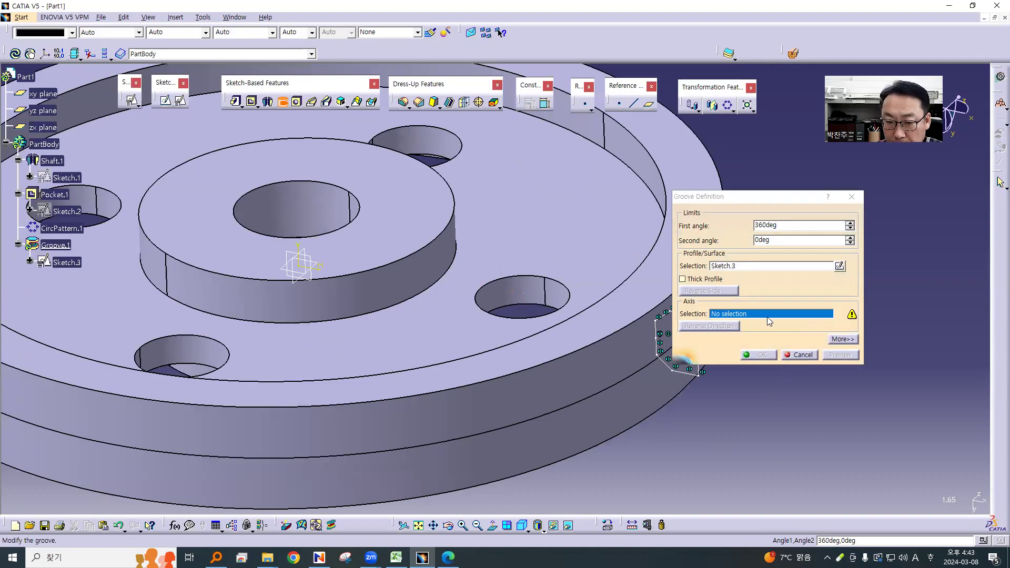
left_click(299, 261)
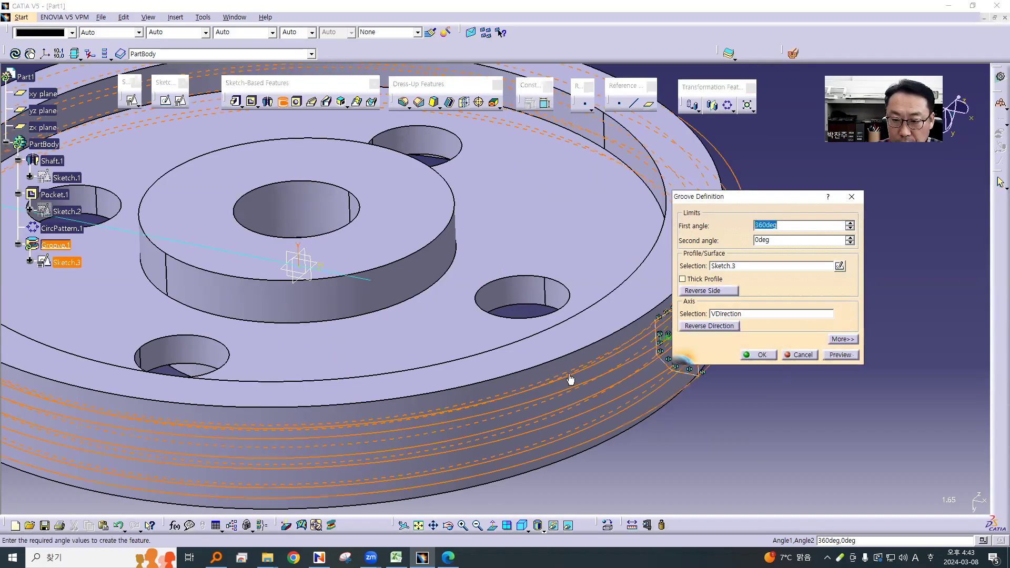
middle_click_drag(645, 493, 590, 403)
middle_click_drag(531, 416, 517, 385)
middle_click_drag(457, 446, 654, 356)
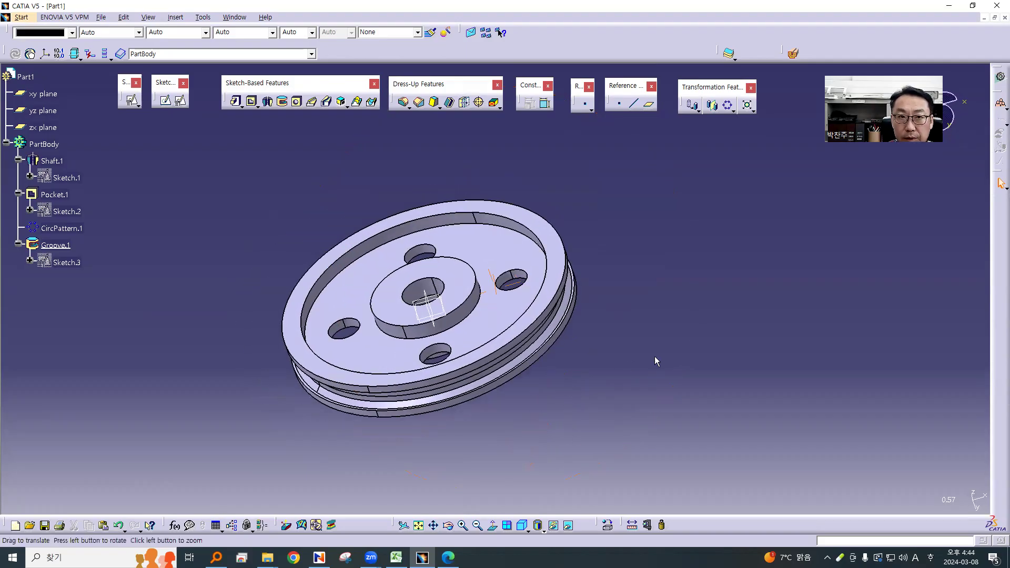
Round the outer edge of the hub's upper face with a 3 mm Edge Fillet
middle_click_drag(197, 207, 372, 197)
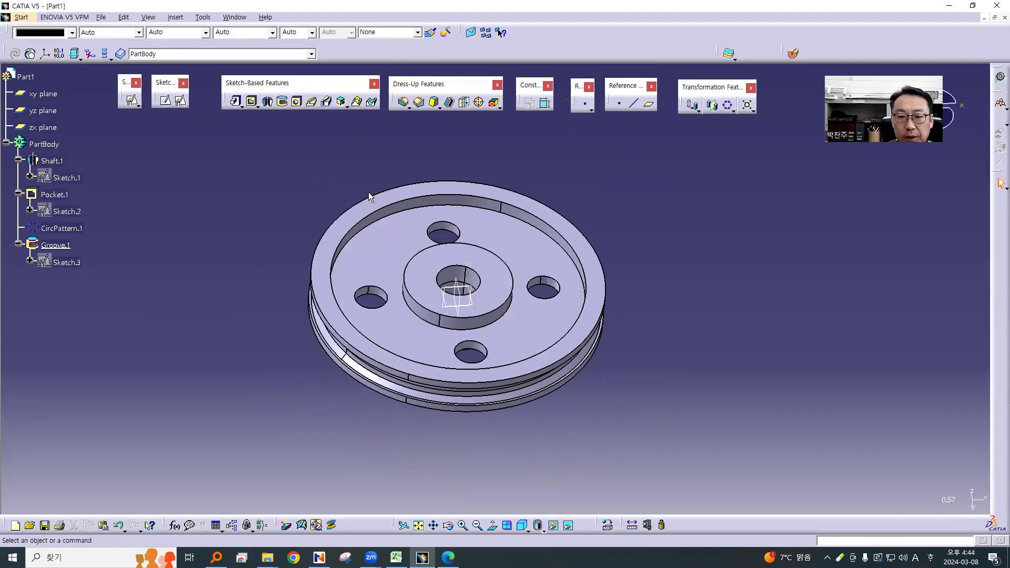
middle_click_drag(636, 235, 607, 254)
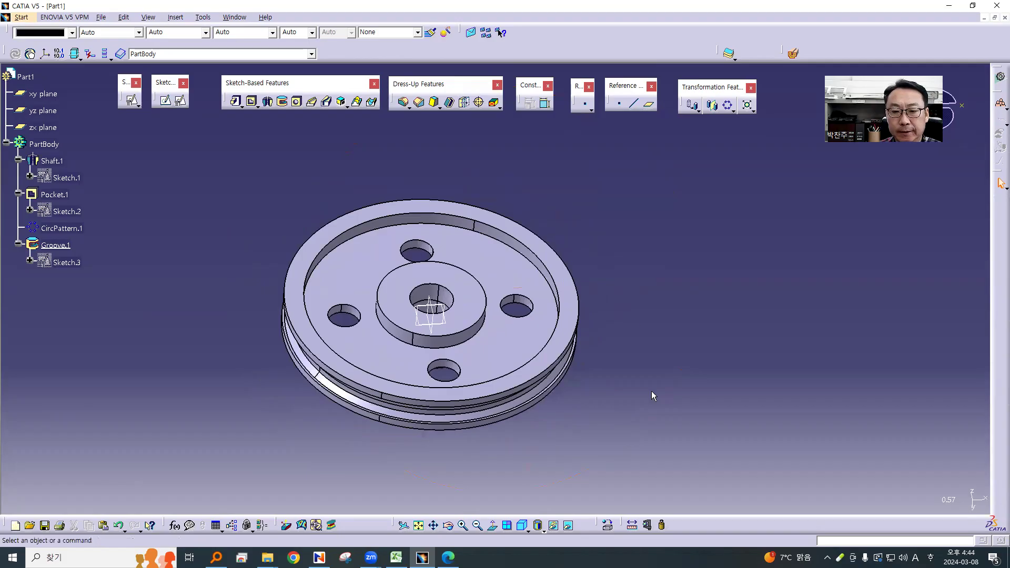
middle_click_drag(620, 374, 629, 311, "ctrl")
middle_click_drag(762, 310, 569, 176, "ctrl")
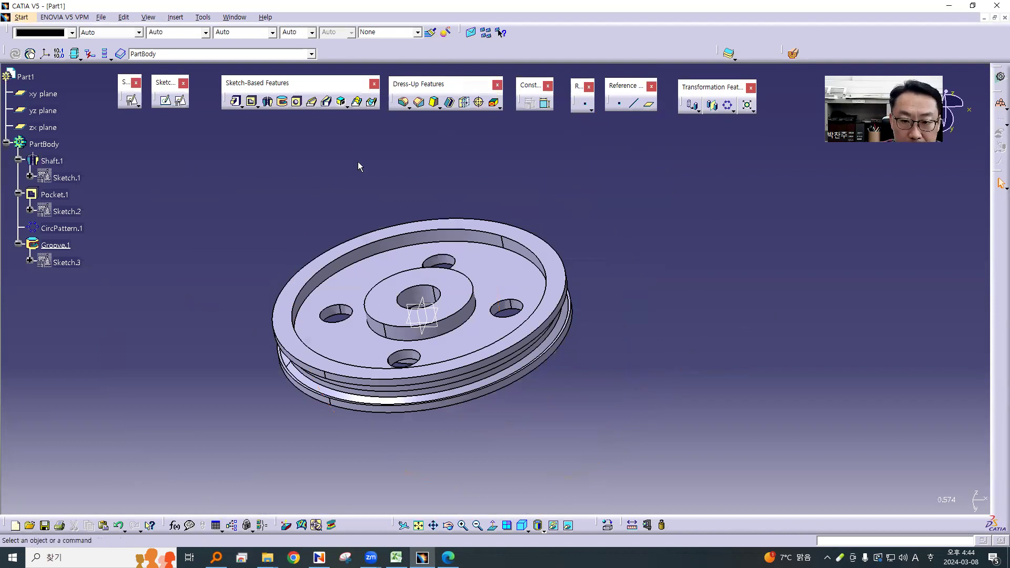
left_click(403, 103)
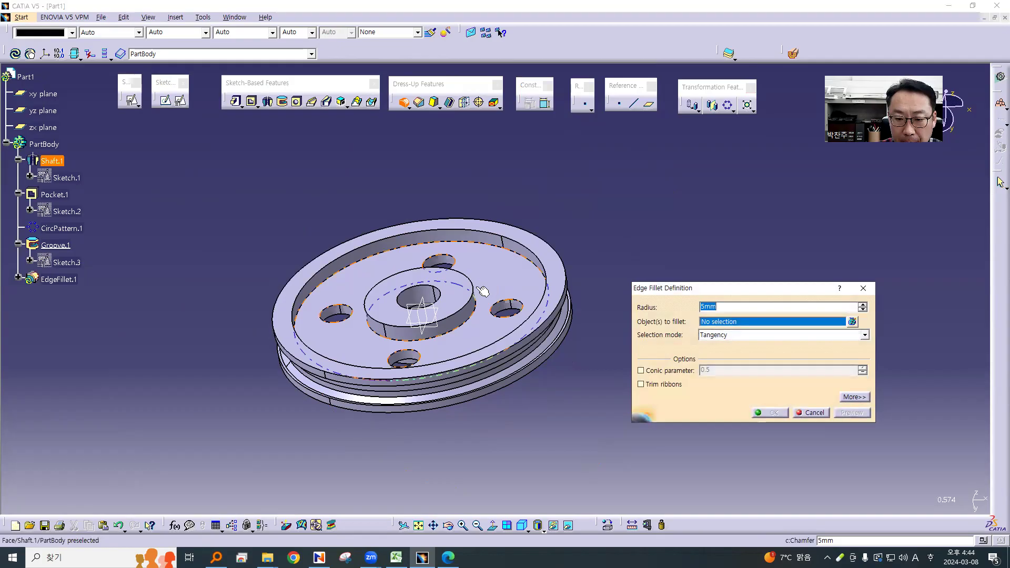
left_click(469, 310)
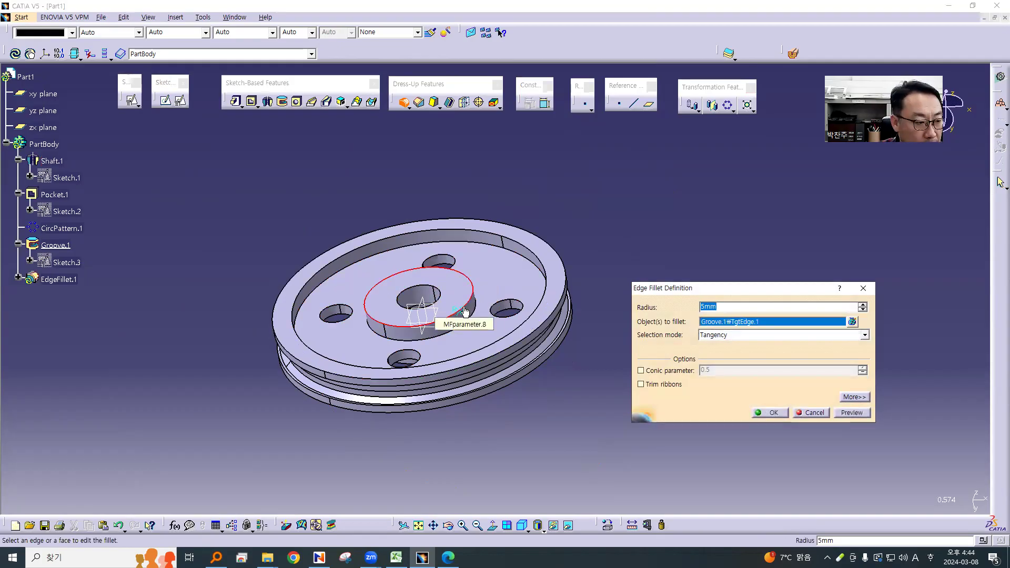
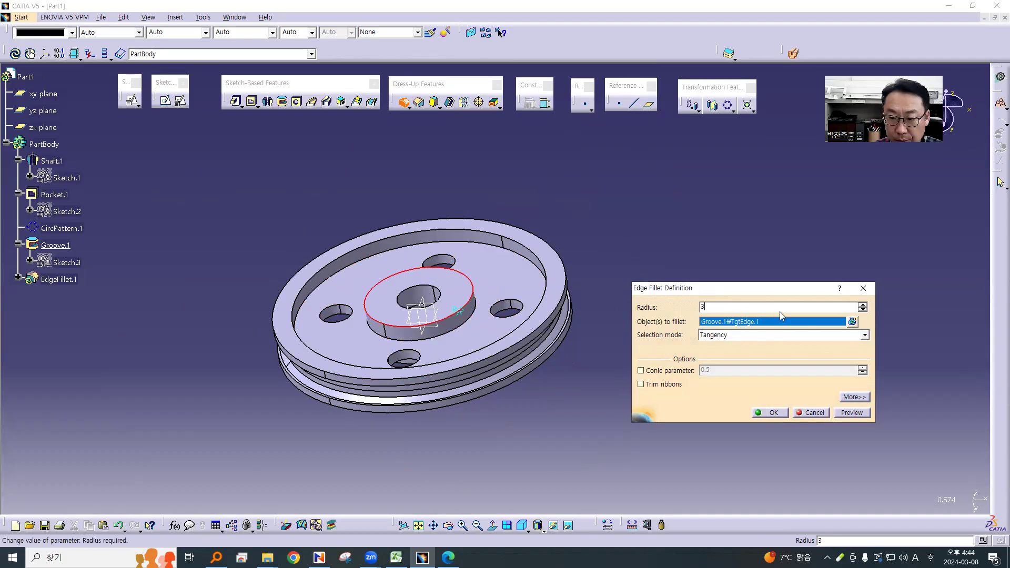
left_click(773, 413)
left_click(676, 359)
middle_click_drag(657, 347, 702, 311)
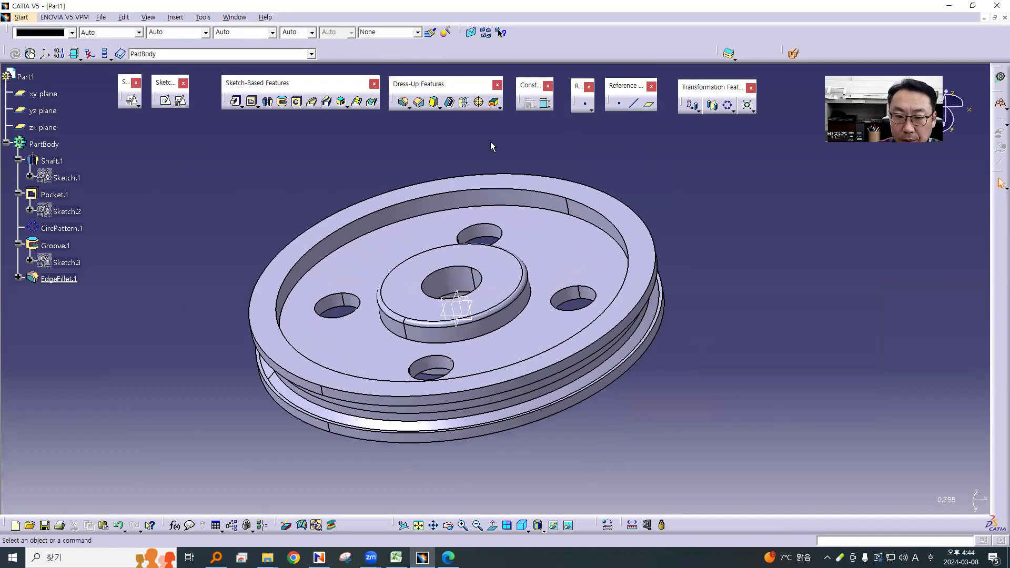
Apply a 3 mm Edge Fillet to the upper rim's inner and outer edges and to the underside's rim edges and hub outer edge
left_click(404, 103)
left_click(545, 197)
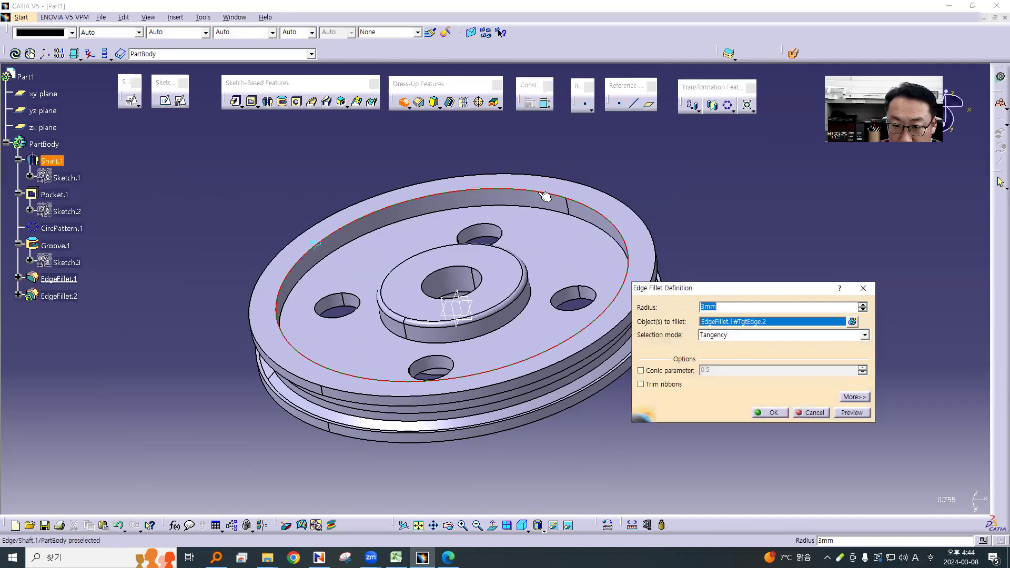
left_click(558, 181)
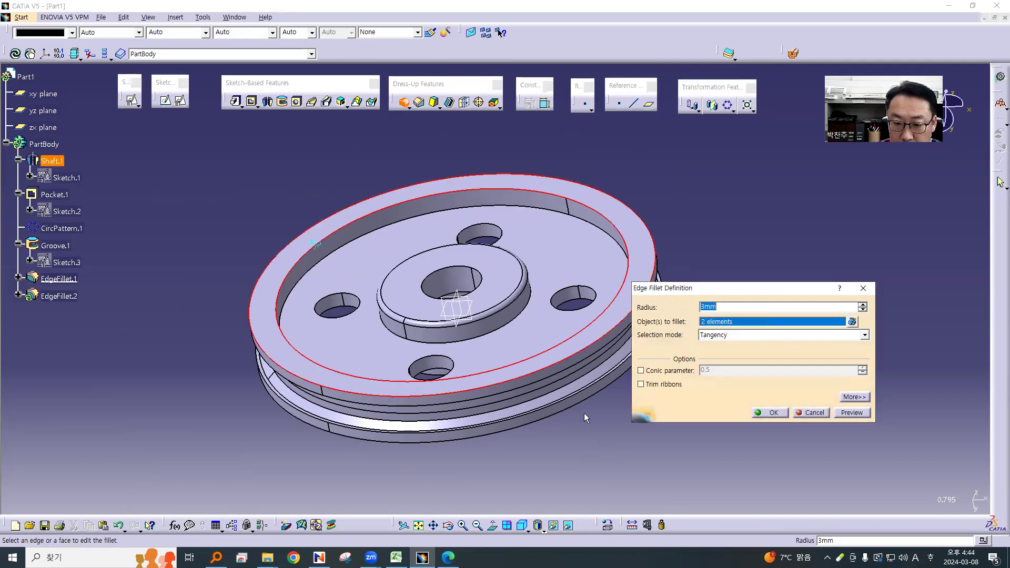
middle_click_drag(580, 443, 463, 305)
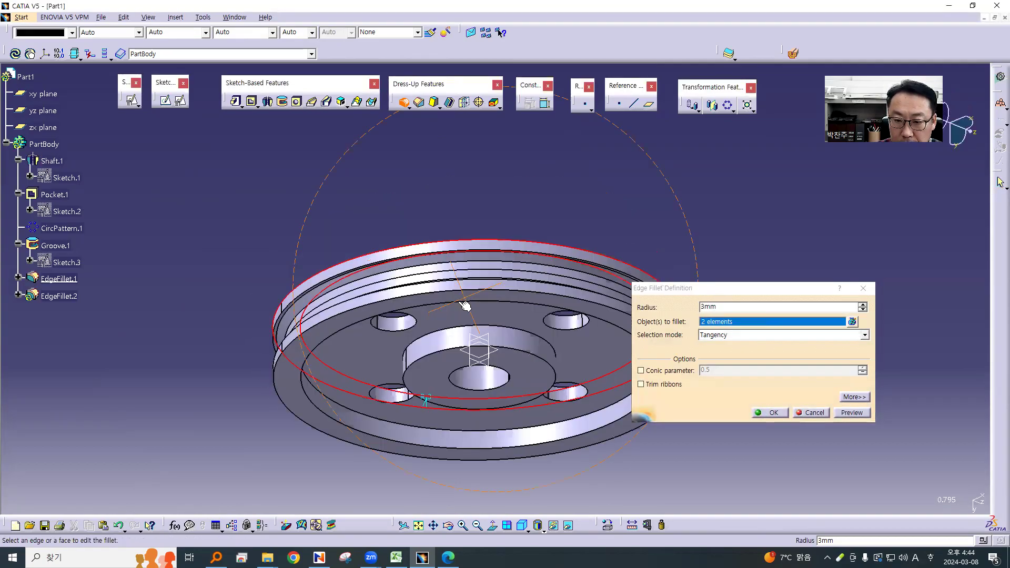
left_click(489, 297)
left_click(489, 307)
left_click(530, 356)
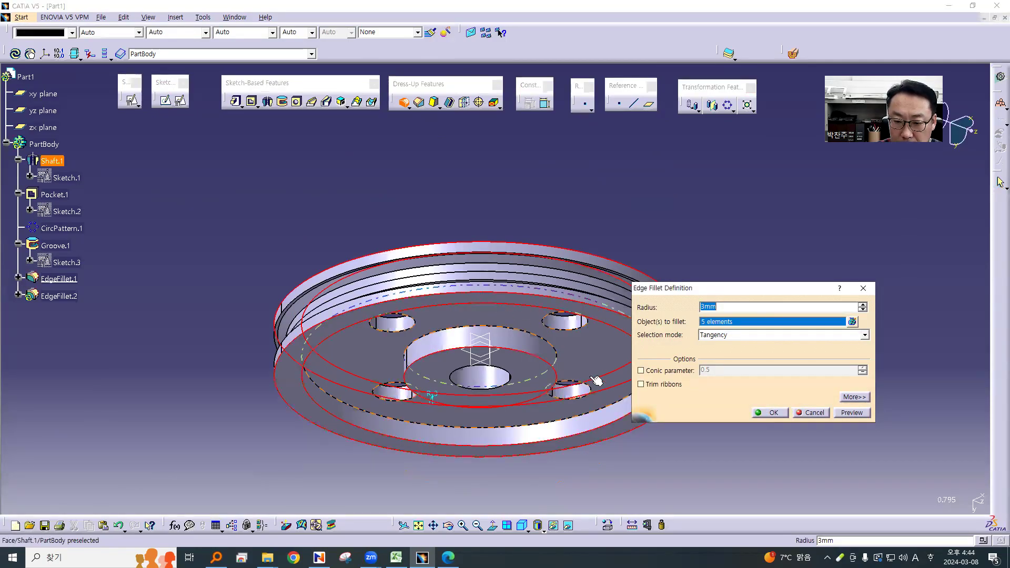
left_click(770, 414)
middle_click_drag(424, 191, 551, 351)
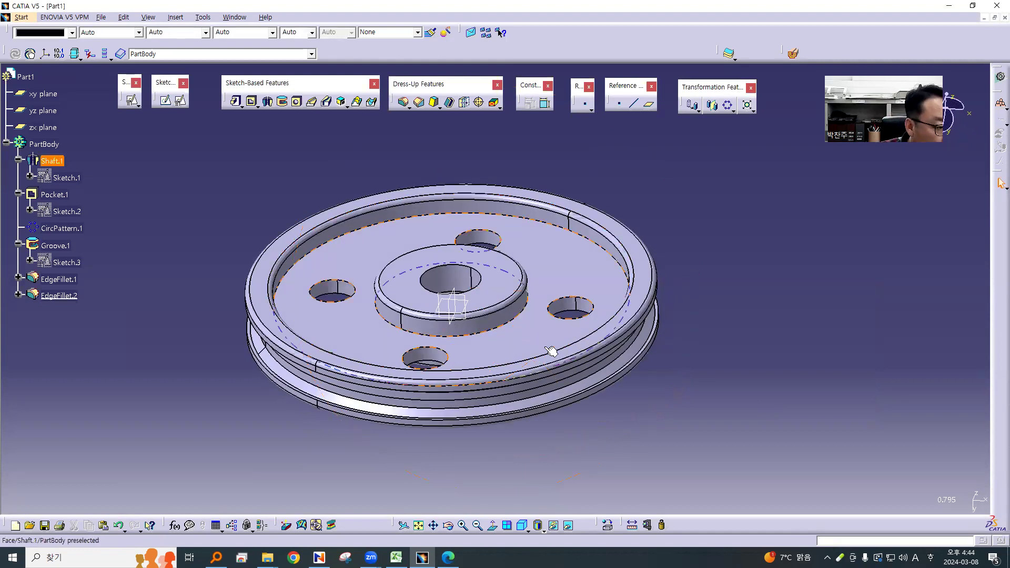
Edit the second edge fillet to include the edges where the hub meets the web on both sides of the wheel
double_click(59, 295)
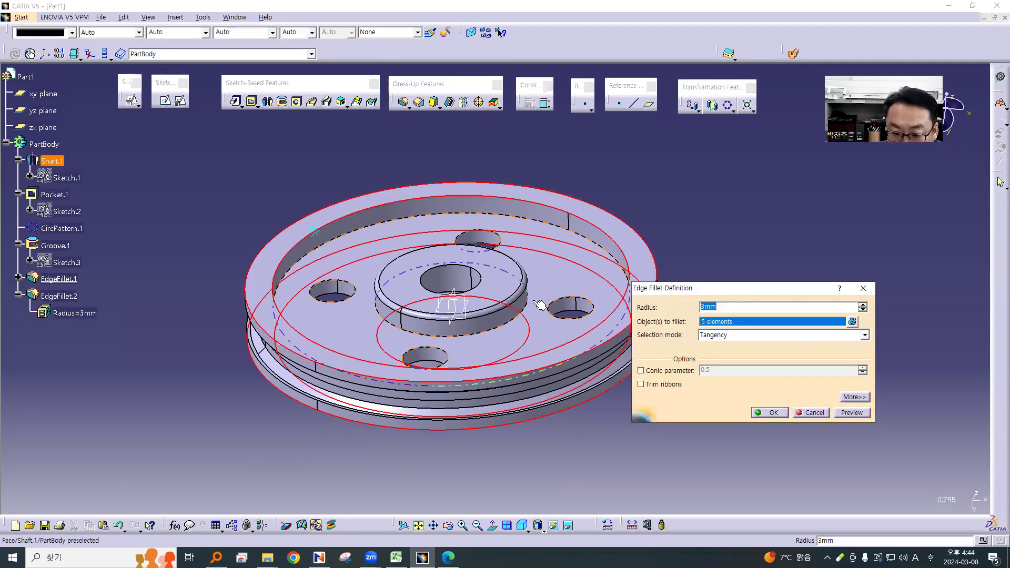
left_click(531, 313)
middle_click_drag(556, 442, 506, 318)
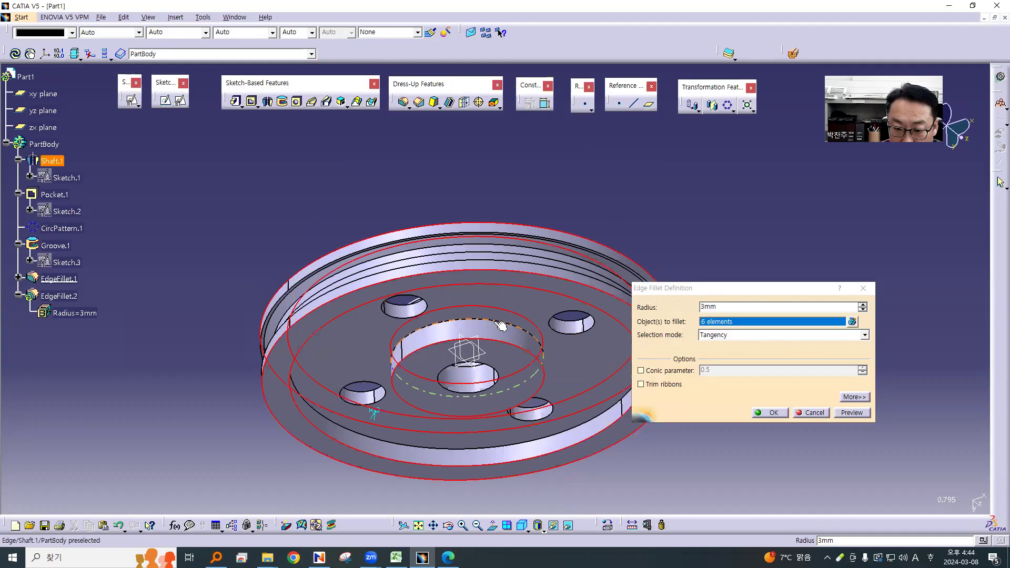
left_click(501, 325)
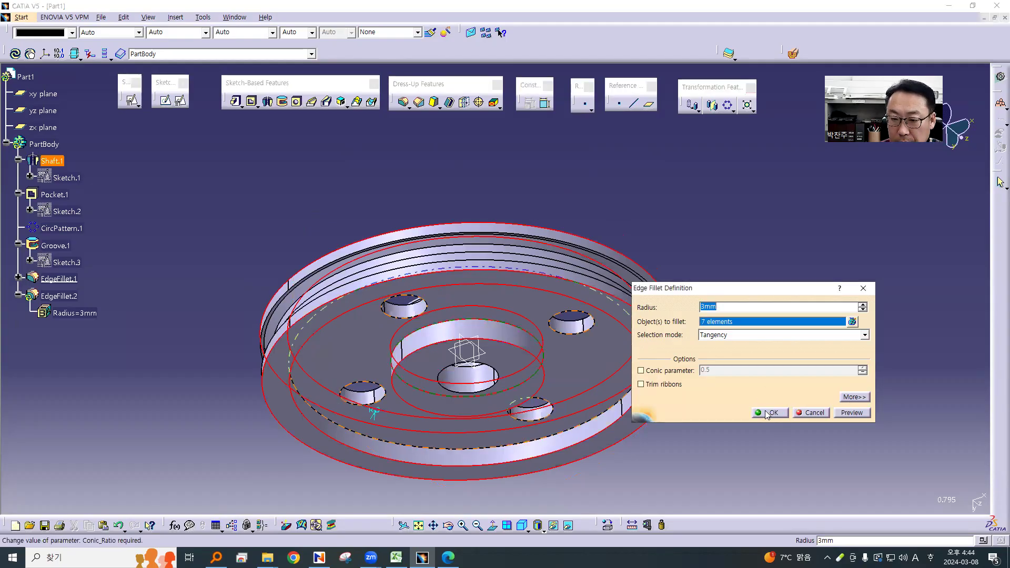
left_click(767, 412)
middle_click_drag(520, 170, 597, 363)
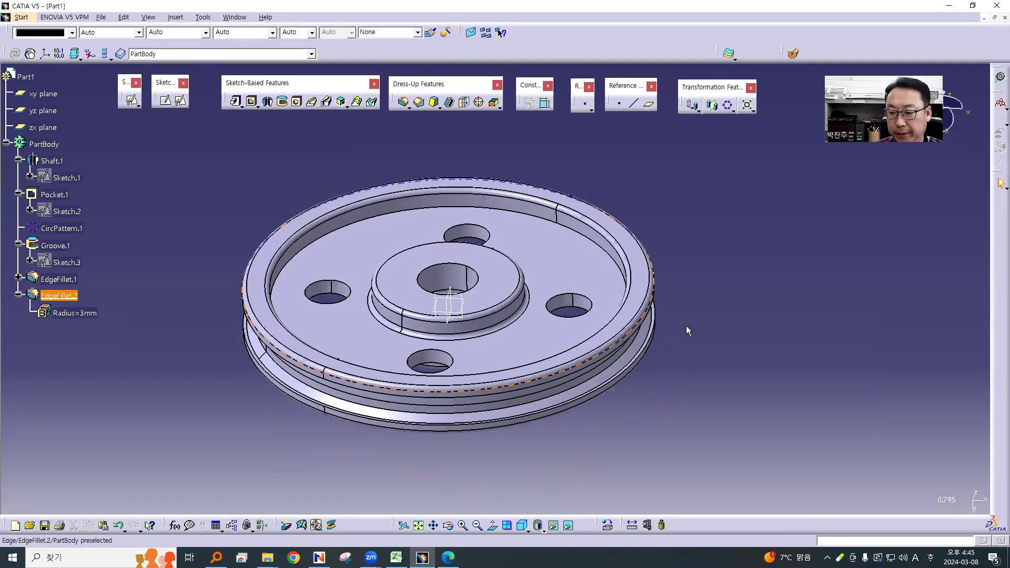